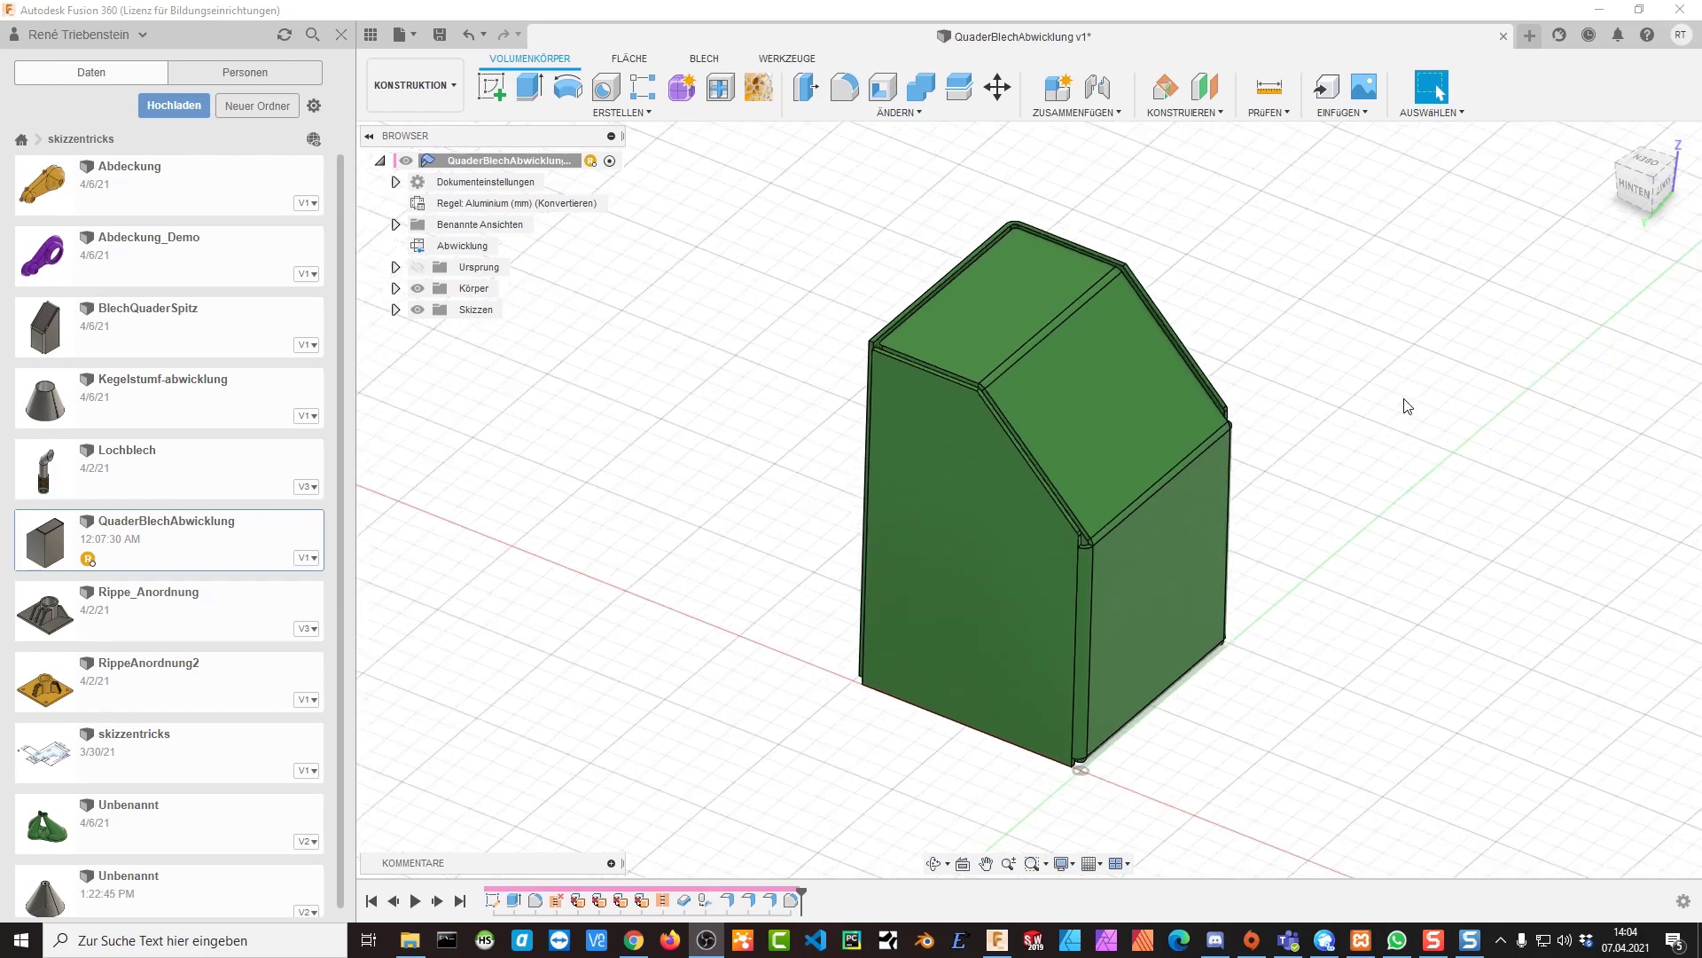
Orbit around the green sheet-metal box to inspect its left side and front
mouse_move(1407, 404)
middle_mouse_down("shift")
mouse_move(1257, 395)
mouse_move(1184, 357)
mouse_move(1197, 326)
middle_mouse_up("shift")
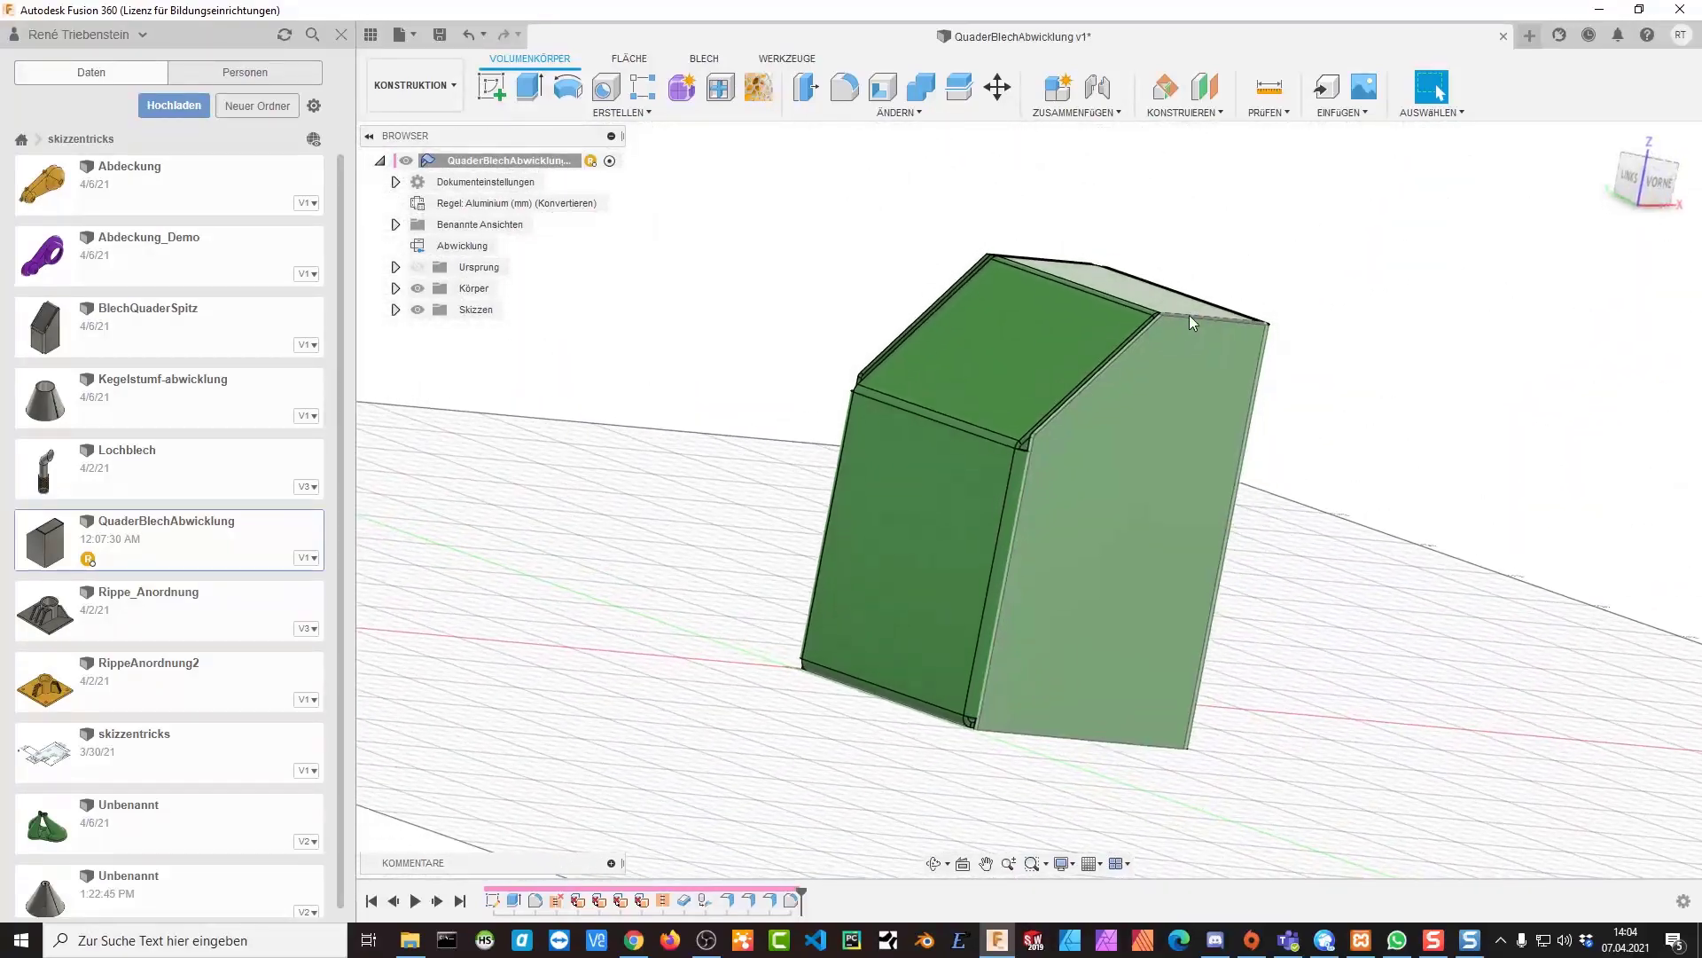
mouse_move(1046, 387)
middle_mouse_down("shift")
mouse_move(1018, 403)
mouse_move(1341, 460)
mouse_move(1322, 435)
mouse_move(612, 304)
middle_mouse_up("shift")
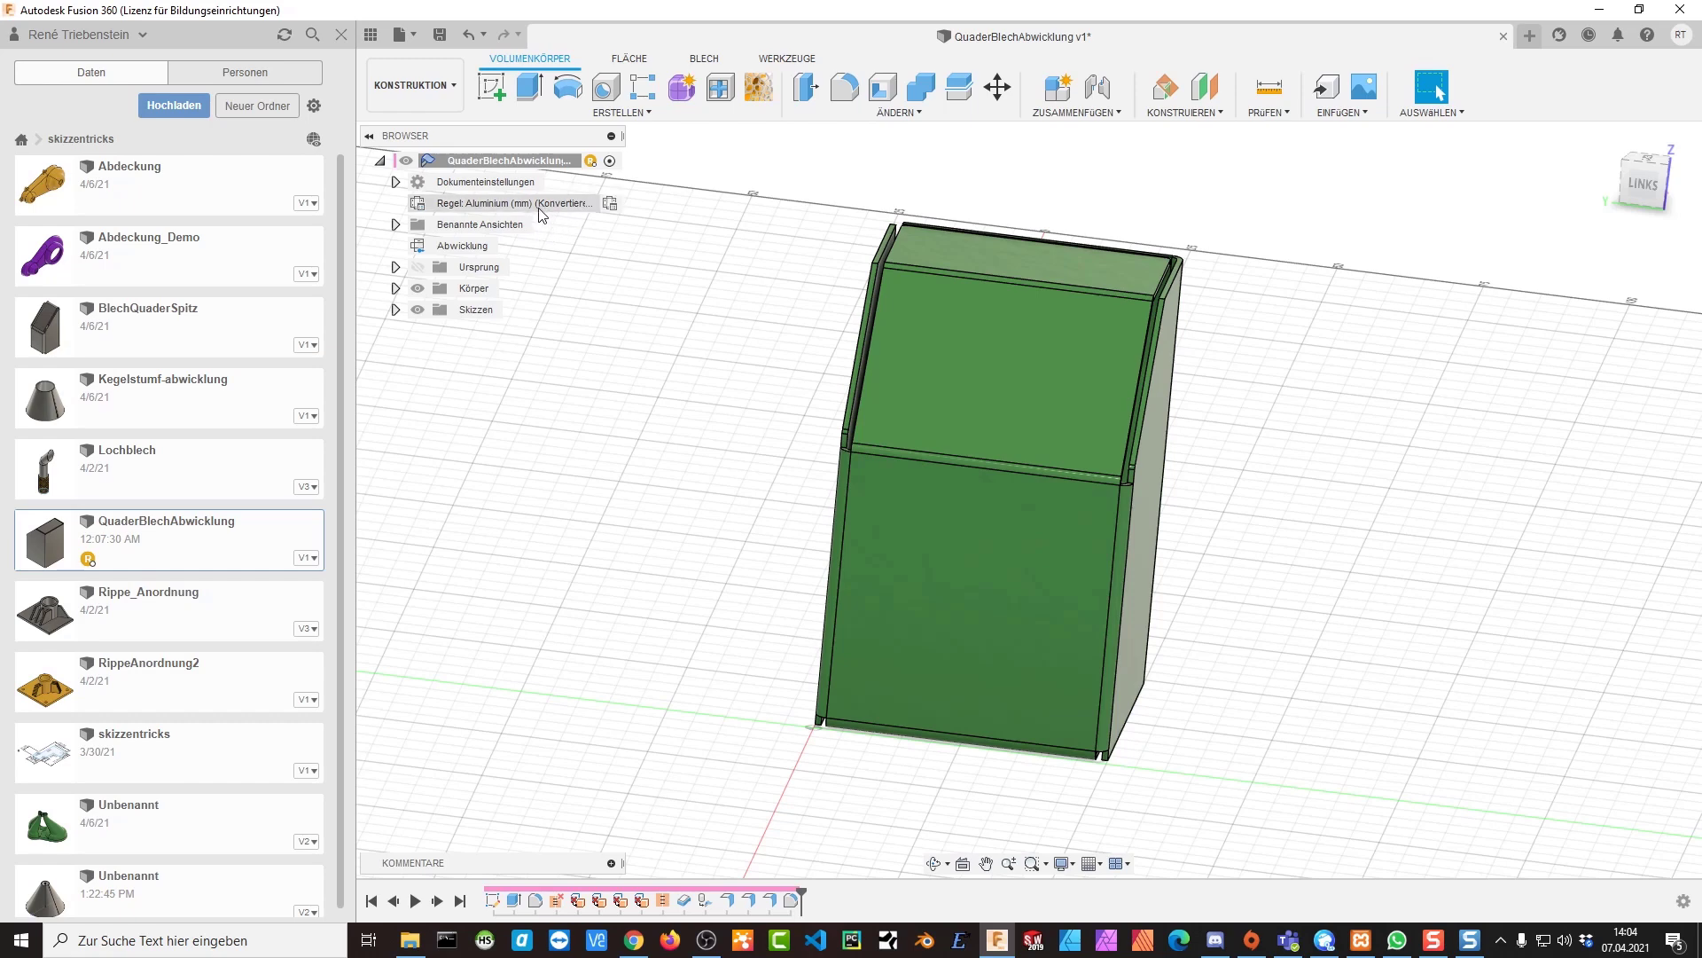
View the box's flat pattern in perspective, exit it, and start a new empty design
left_click(508, 247)
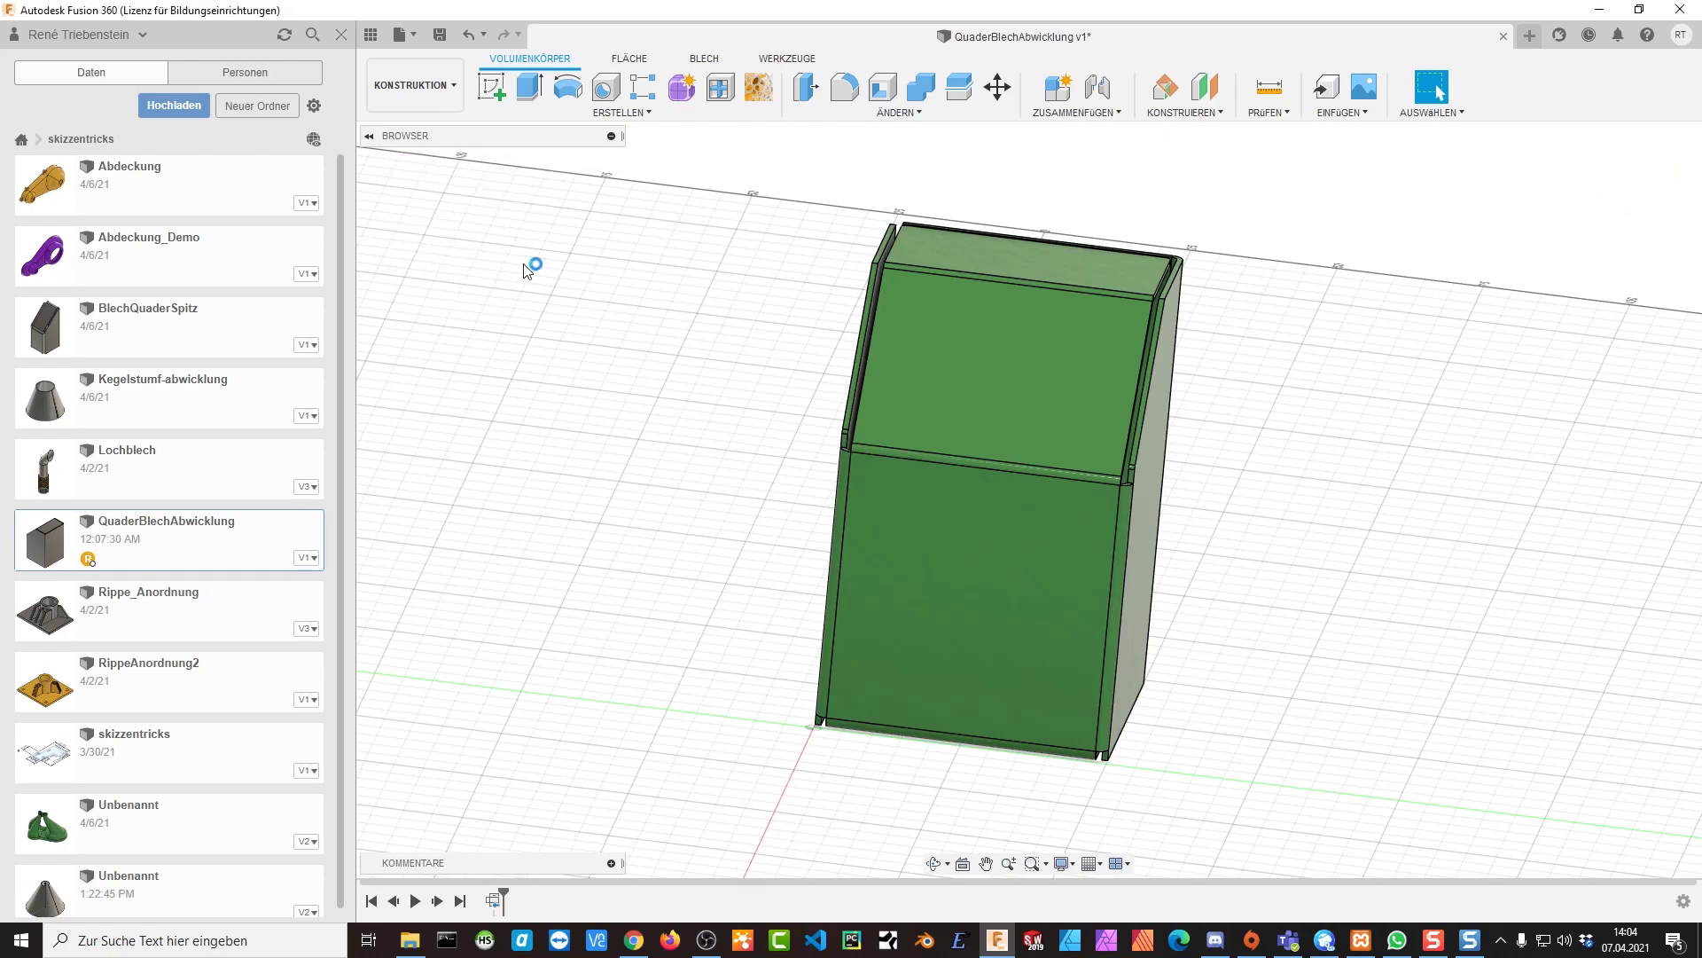
middle_click_drag(1337, 668, 786, 517, "shift")
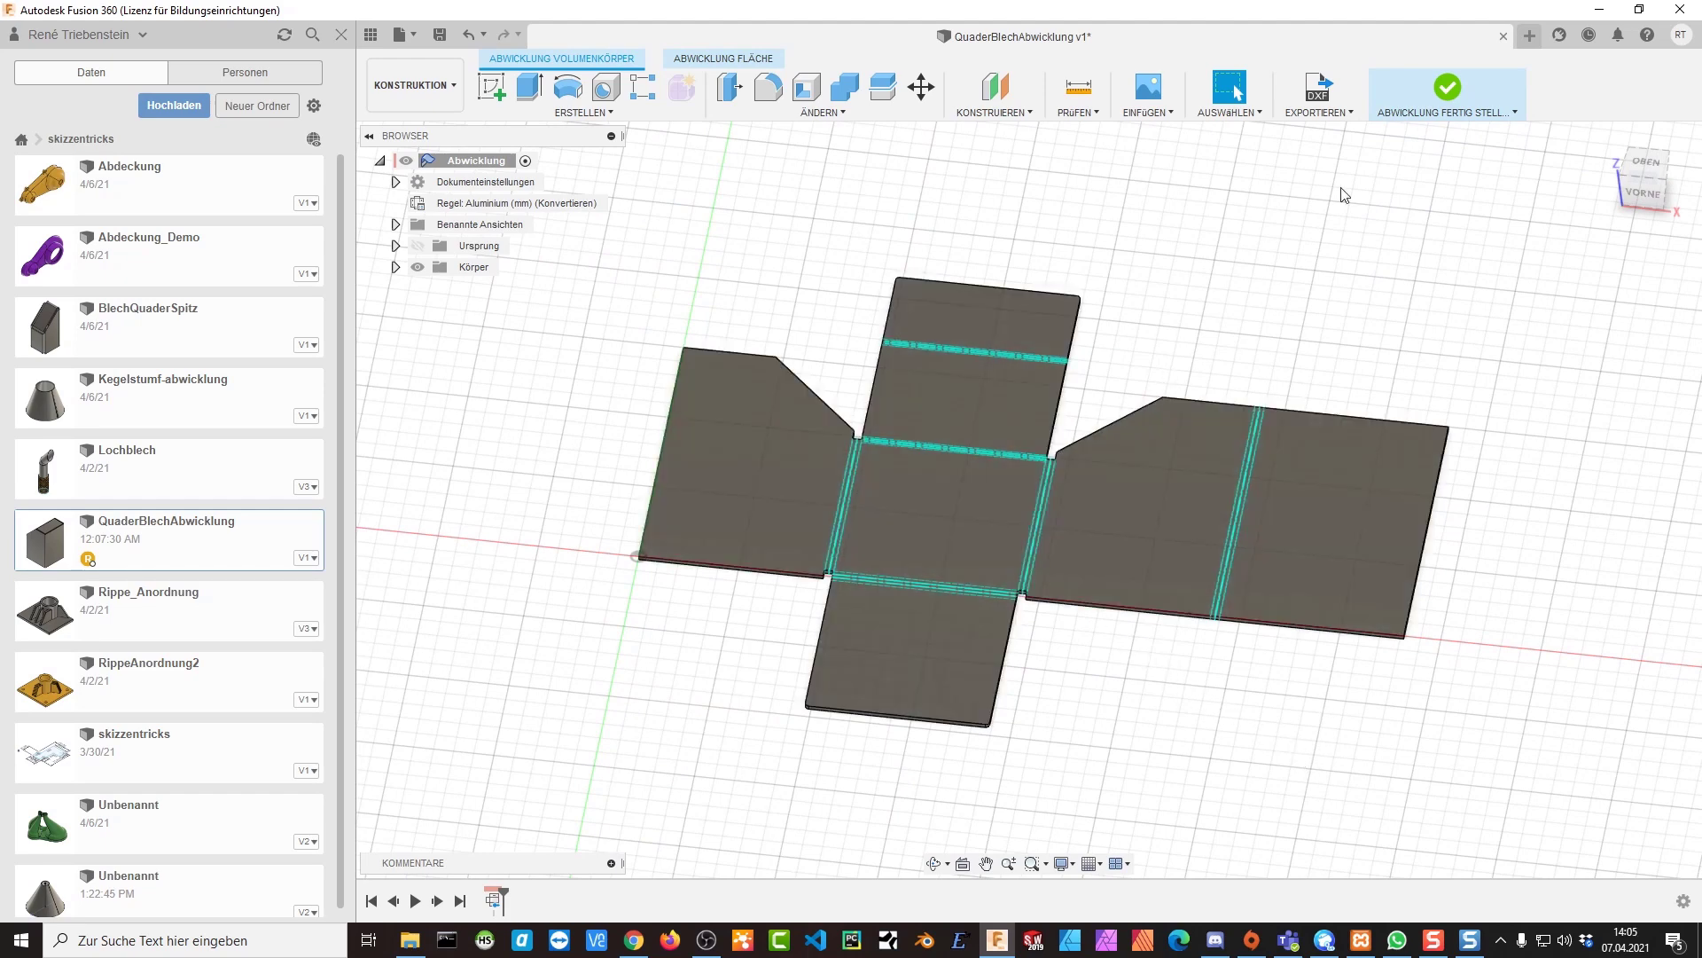
left_click(1448, 89)
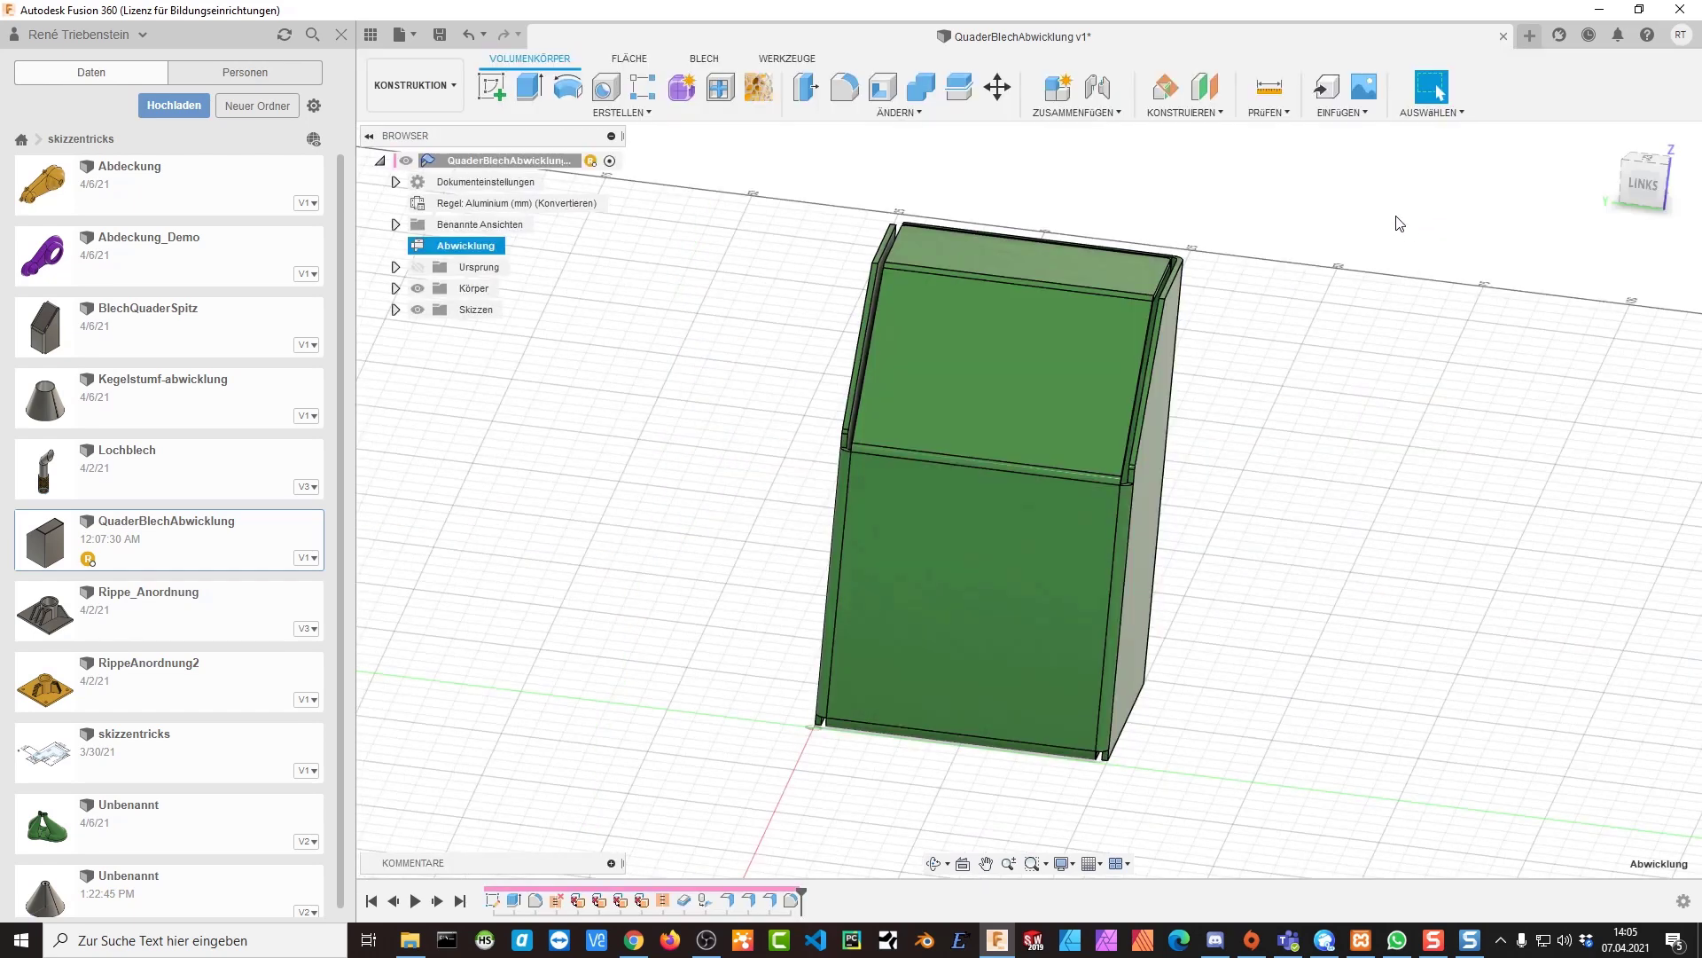
left_click(1530, 36)
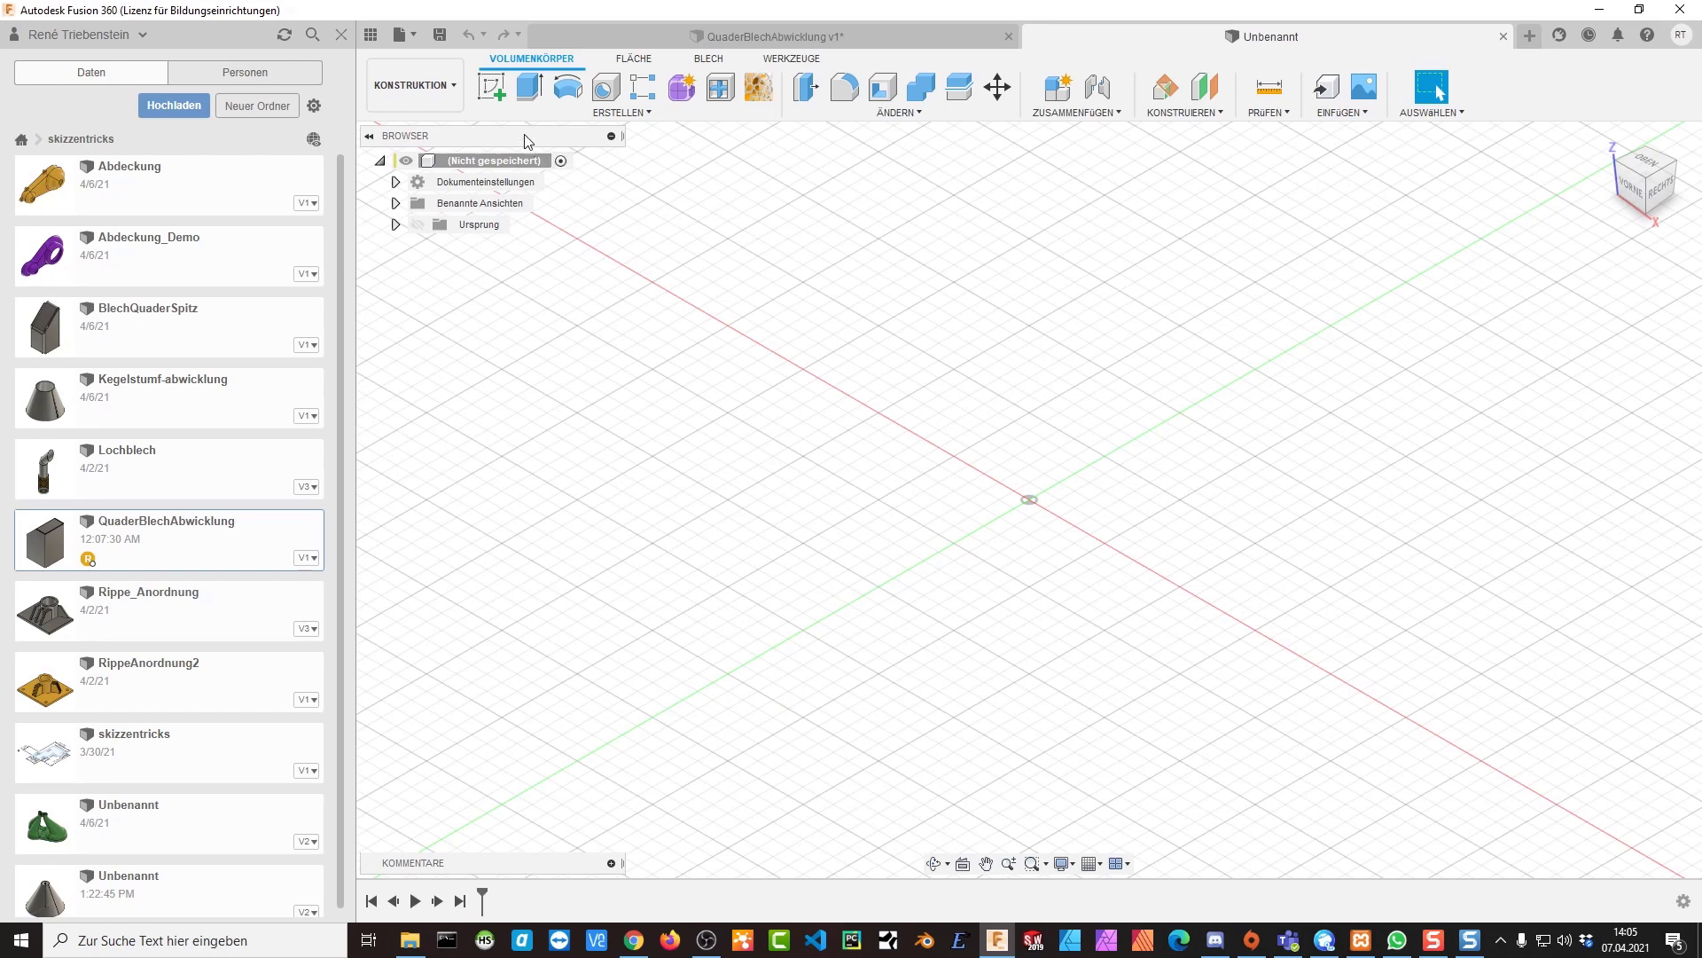
Sketch a closed five-sided line profile with one slanted corner edge on the front plane
left_click(491, 88)
left_click(1086, 496)
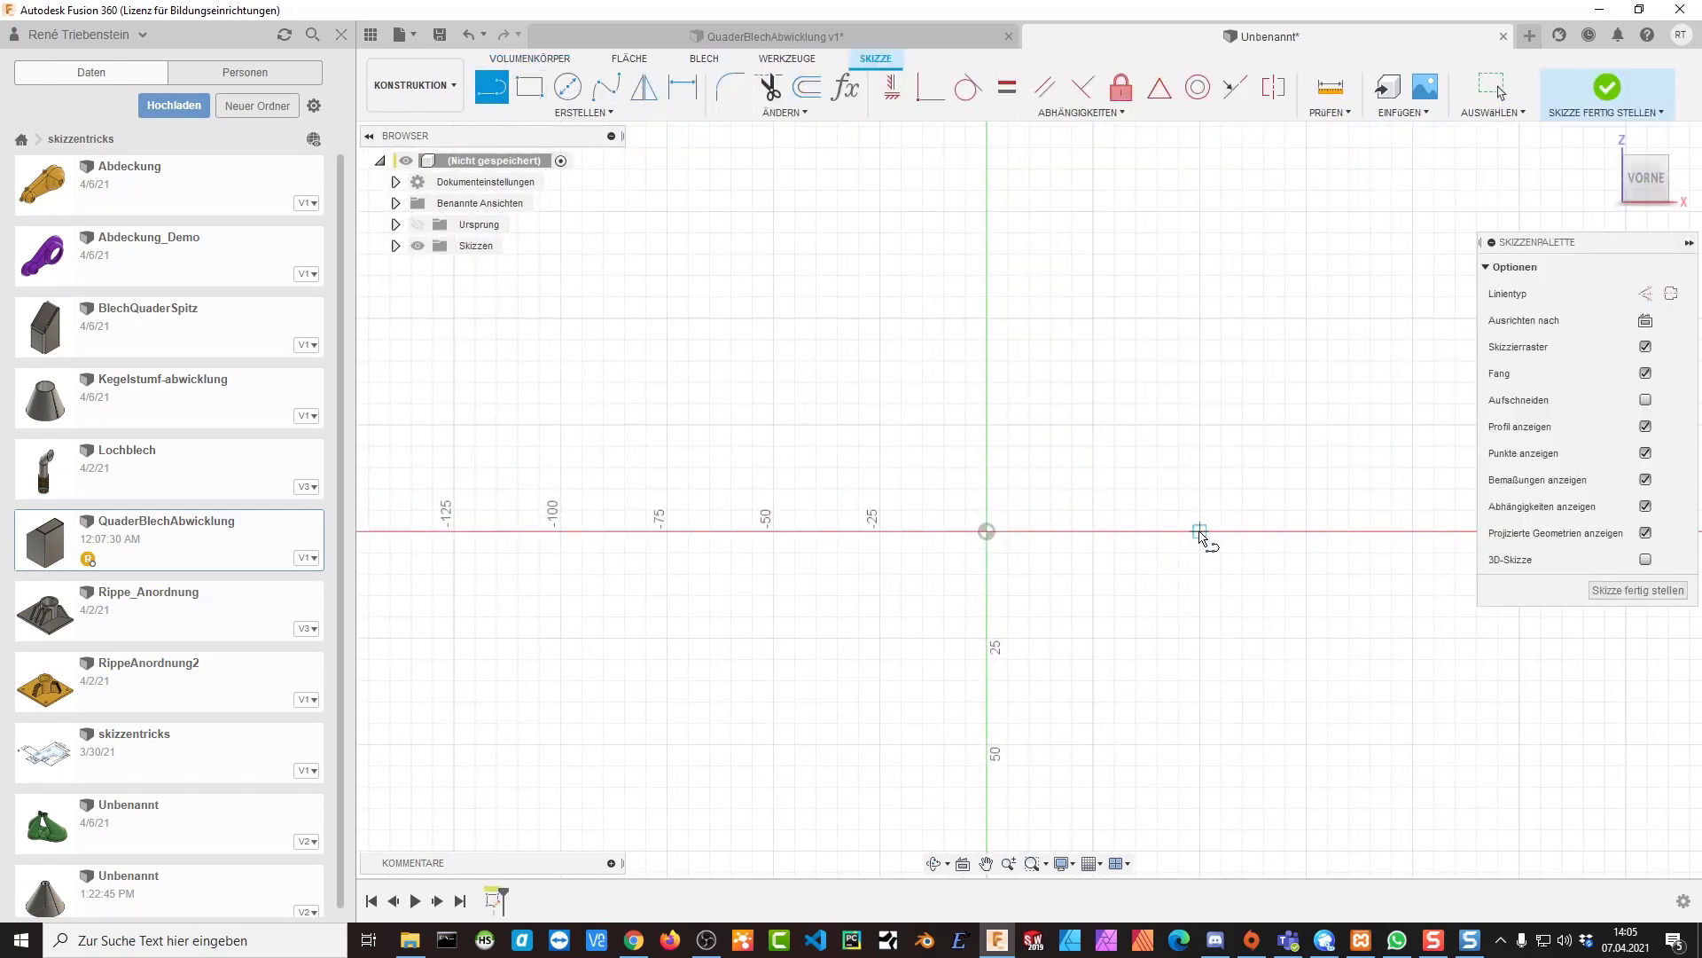
left_click(987, 531)
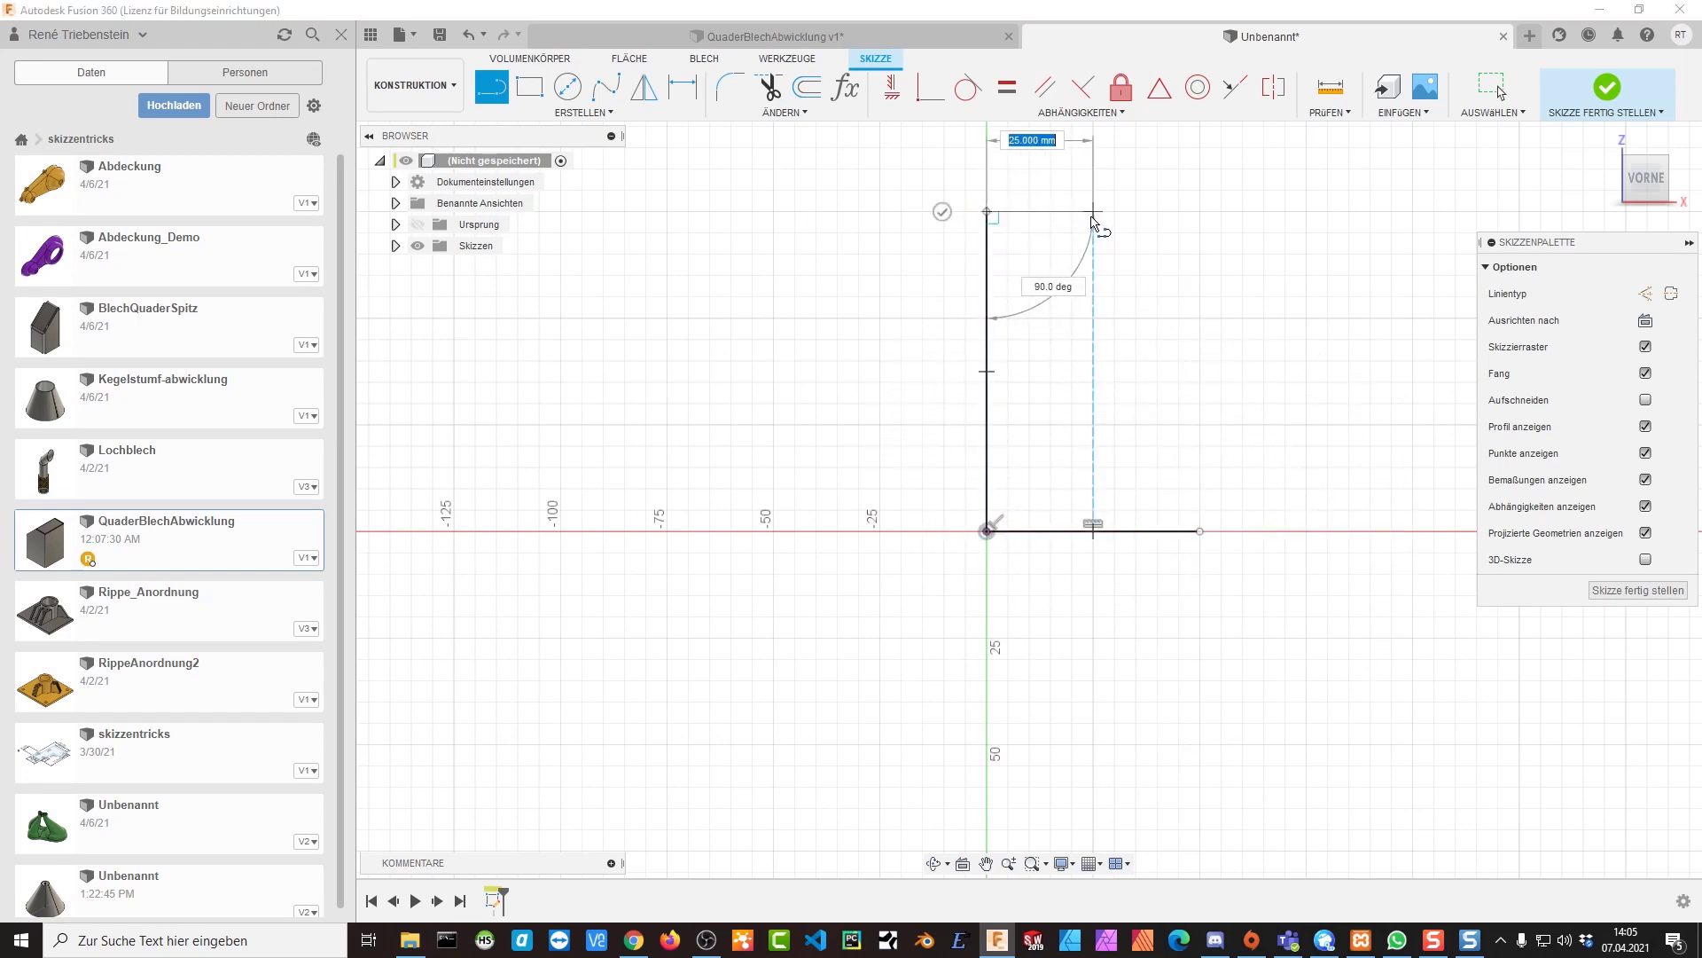
left_click(1093, 213)
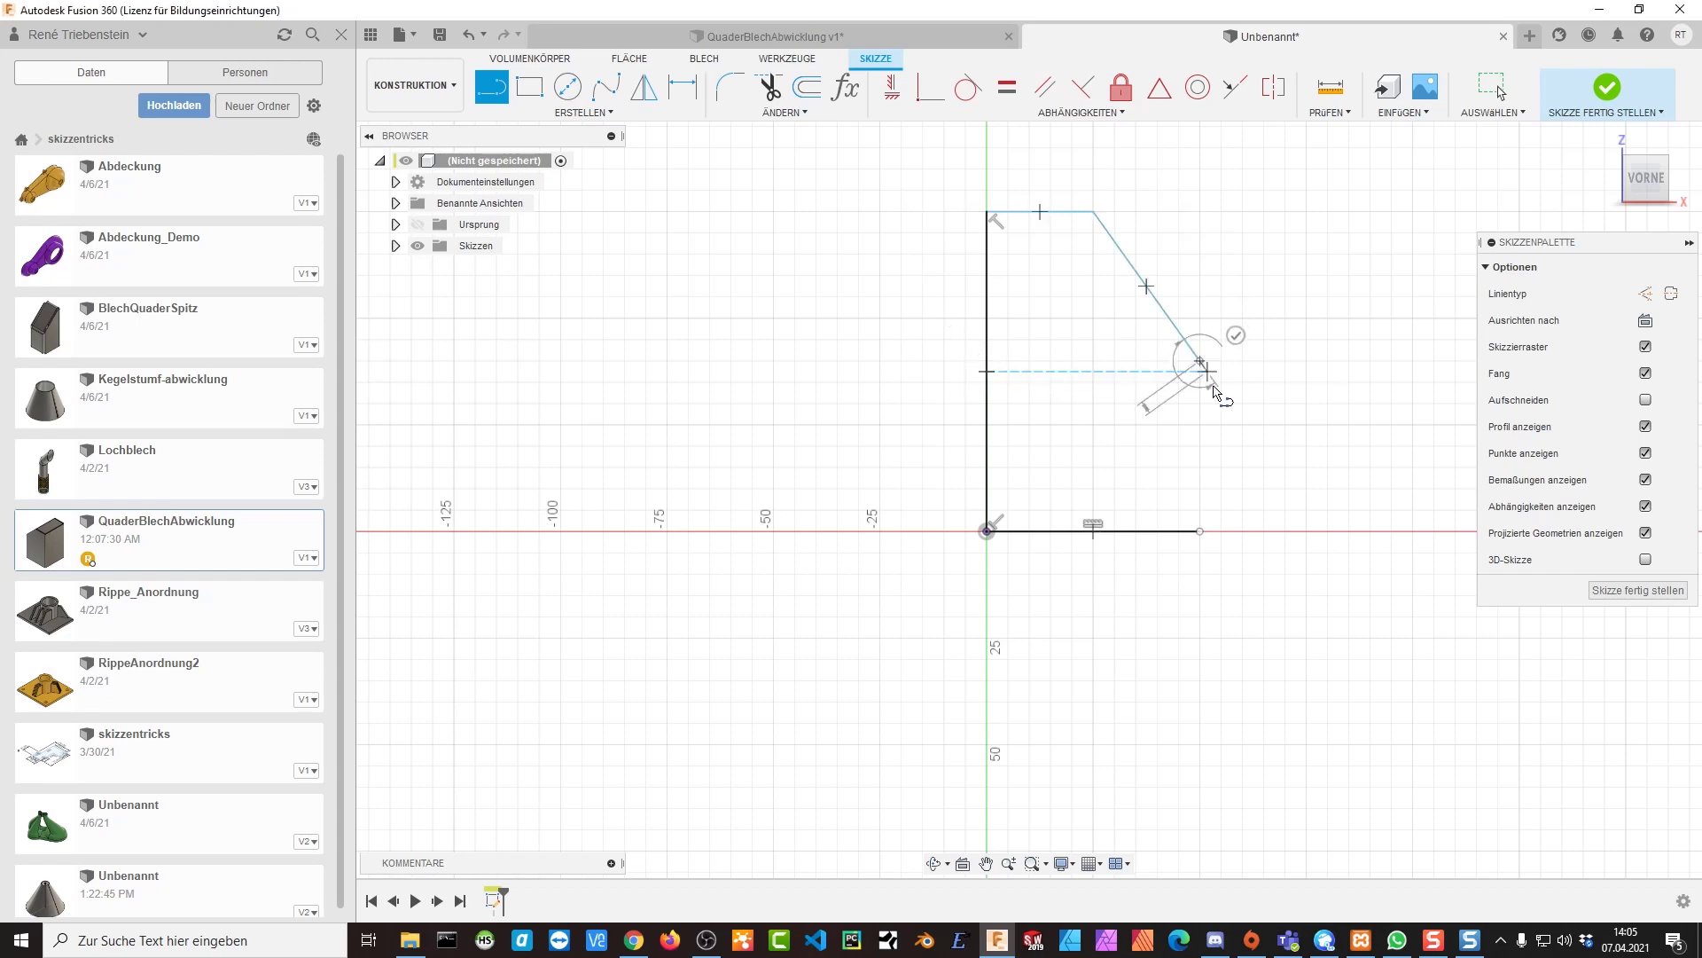
left_click(1201, 362)
left_click(1201, 532)
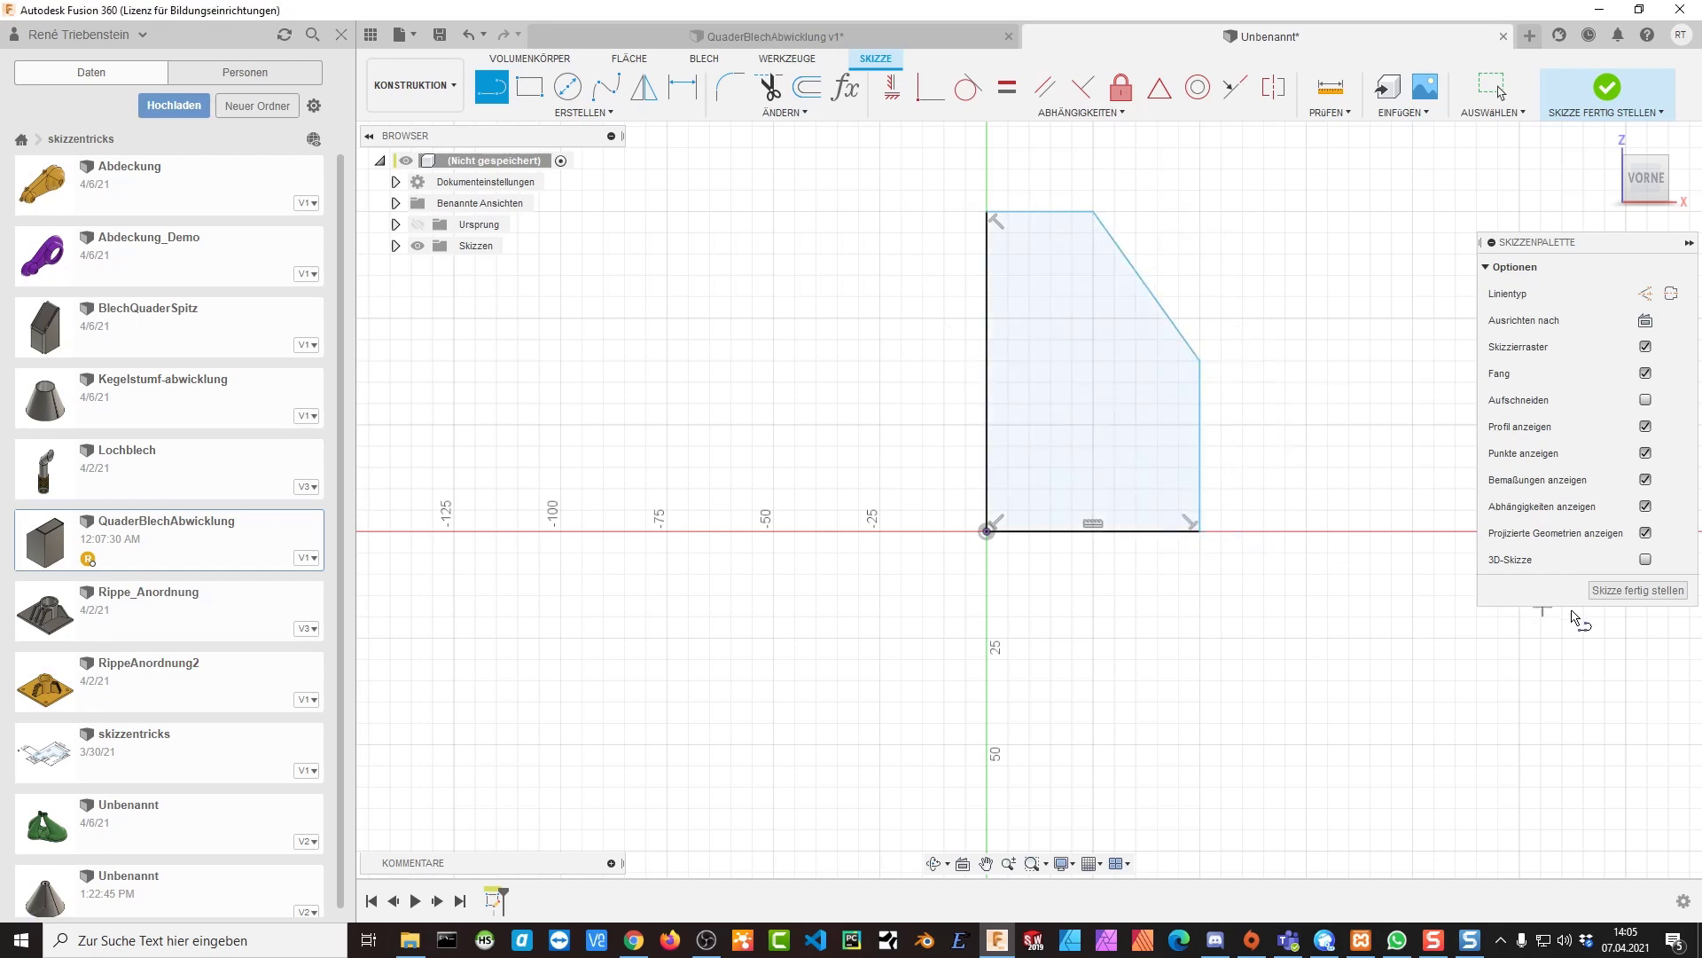
left_click(1621, 591)
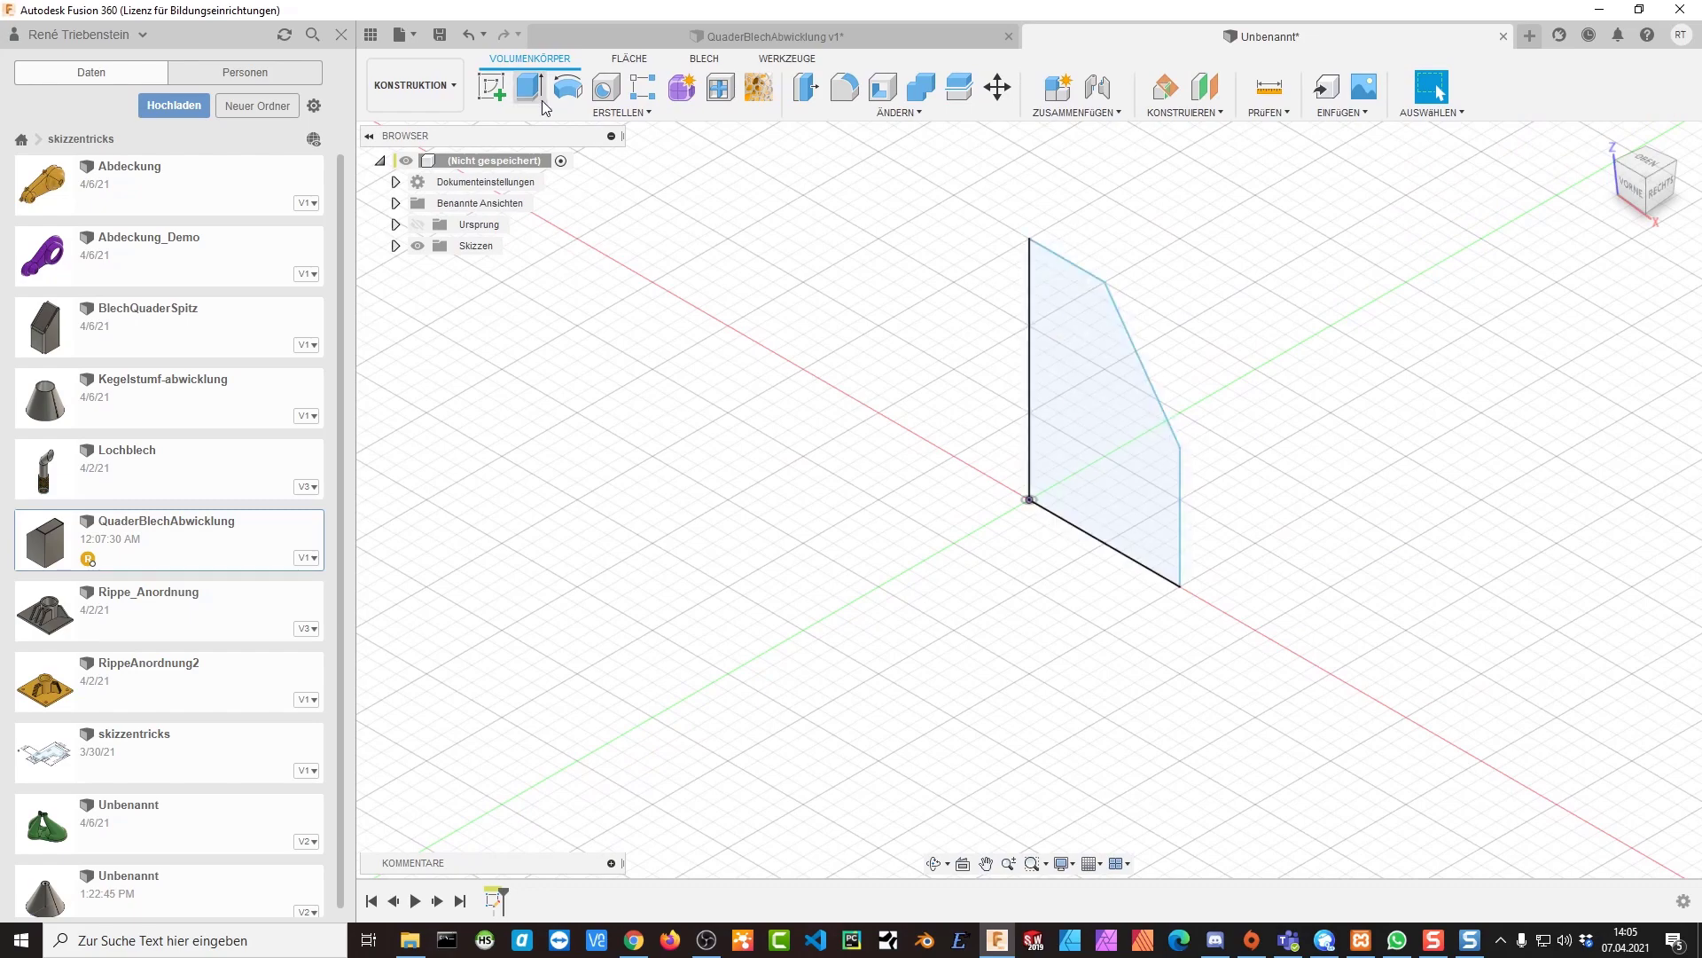
Extrude the five-sided profile -40 mm into a solid with a slanted face
left_click(538, 95)
left_click_drag(1117, 395, 984, 456)
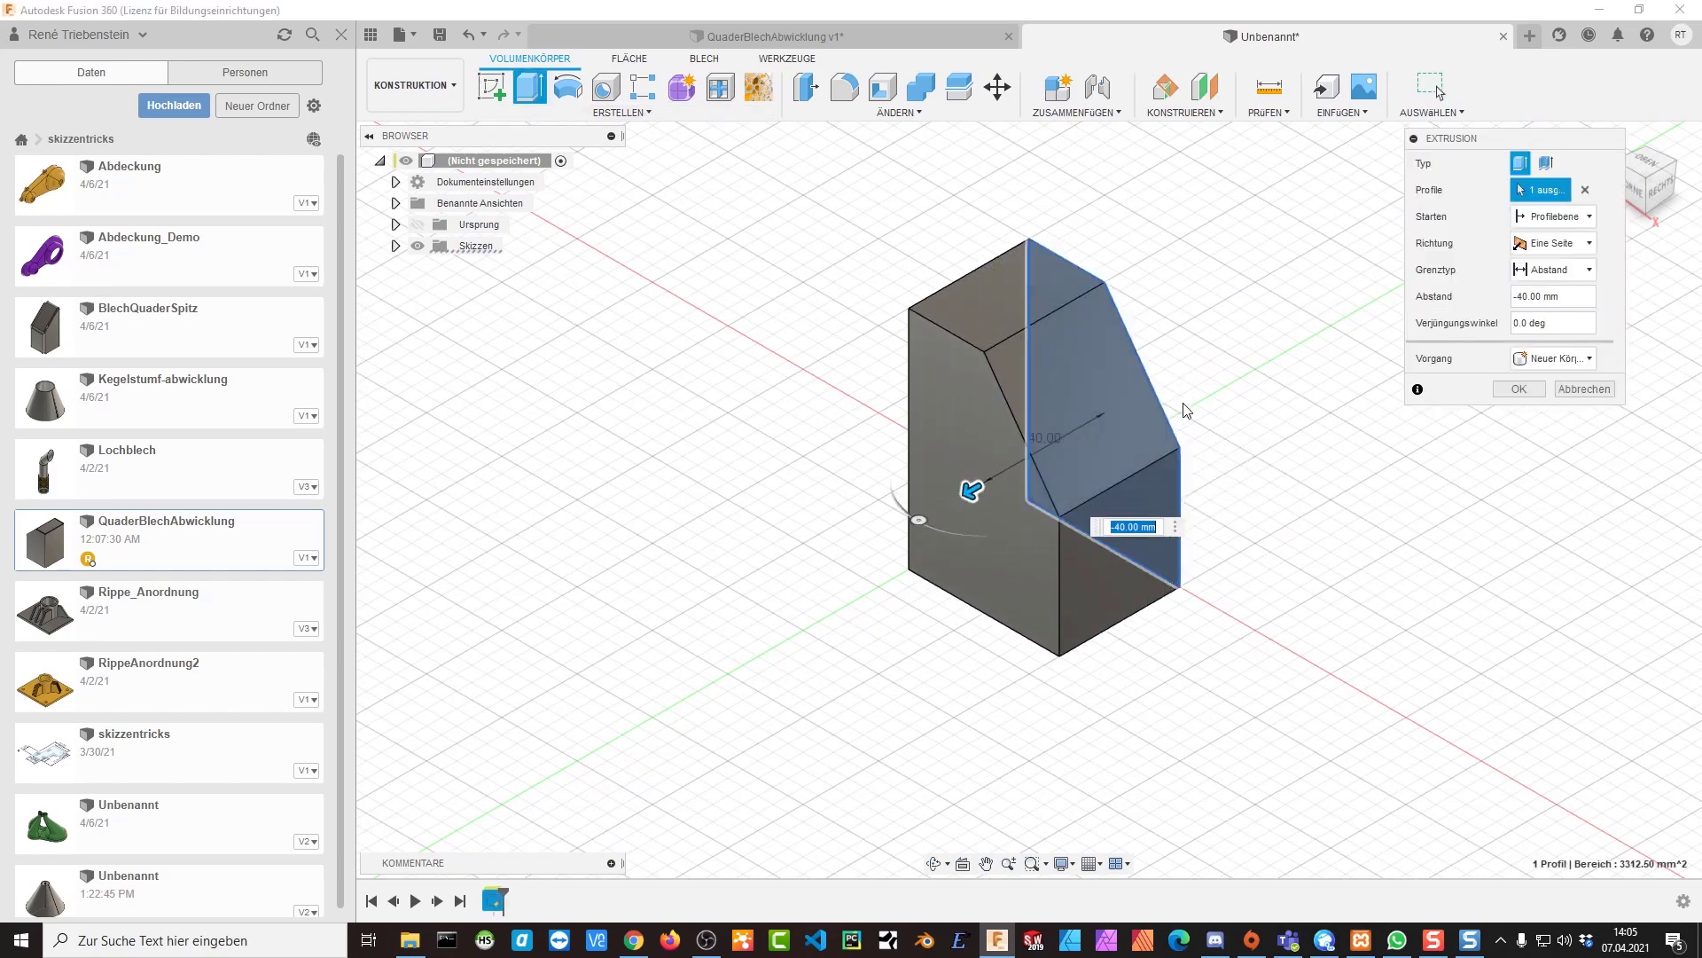
left_click(1528, 392)
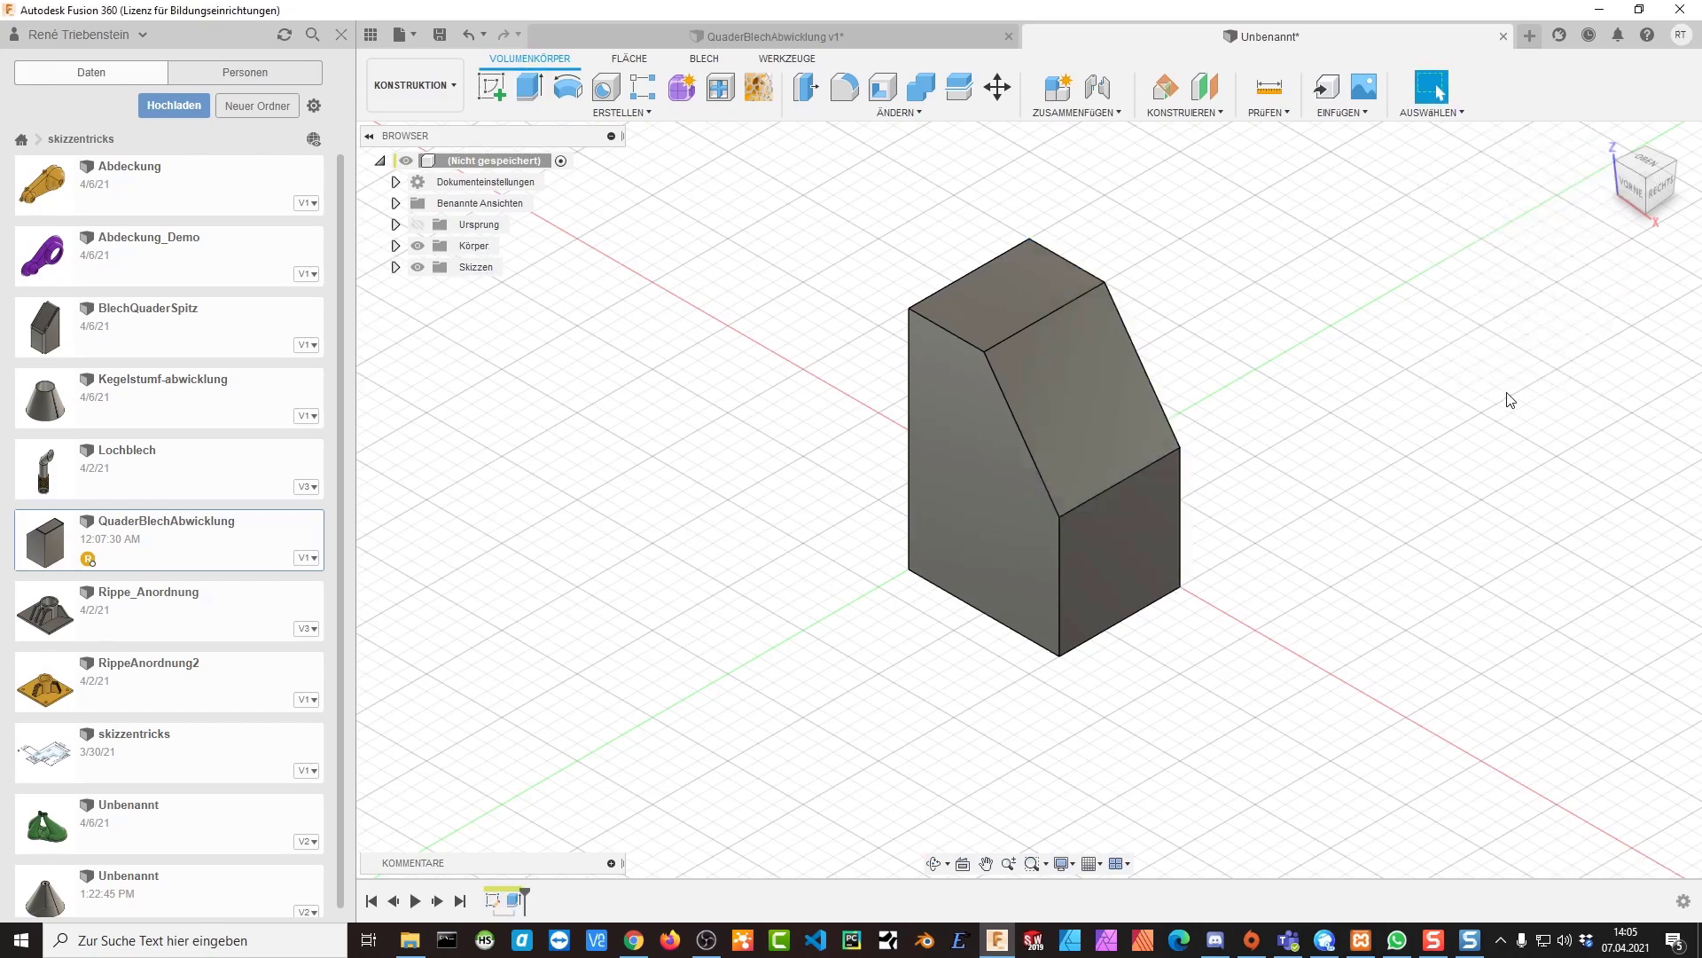
mouse_move(1159, 418)
middle_mouse_down("shift")
mouse_move(1167, 315)
mouse_move(1103, 525)
mouse_move(1114, 577)
mouse_move(1069, 563)
mouse_move(1007, 492)
mouse_move(1023, 553)
mouse_move(1227, 494)
mouse_move(1093, 530)
mouse_move(1183, 513)
mouse_move(1190, 422)
mouse_move(1183, 445)
mouse_move(1134, 443)
middle_mouse_up("shift")
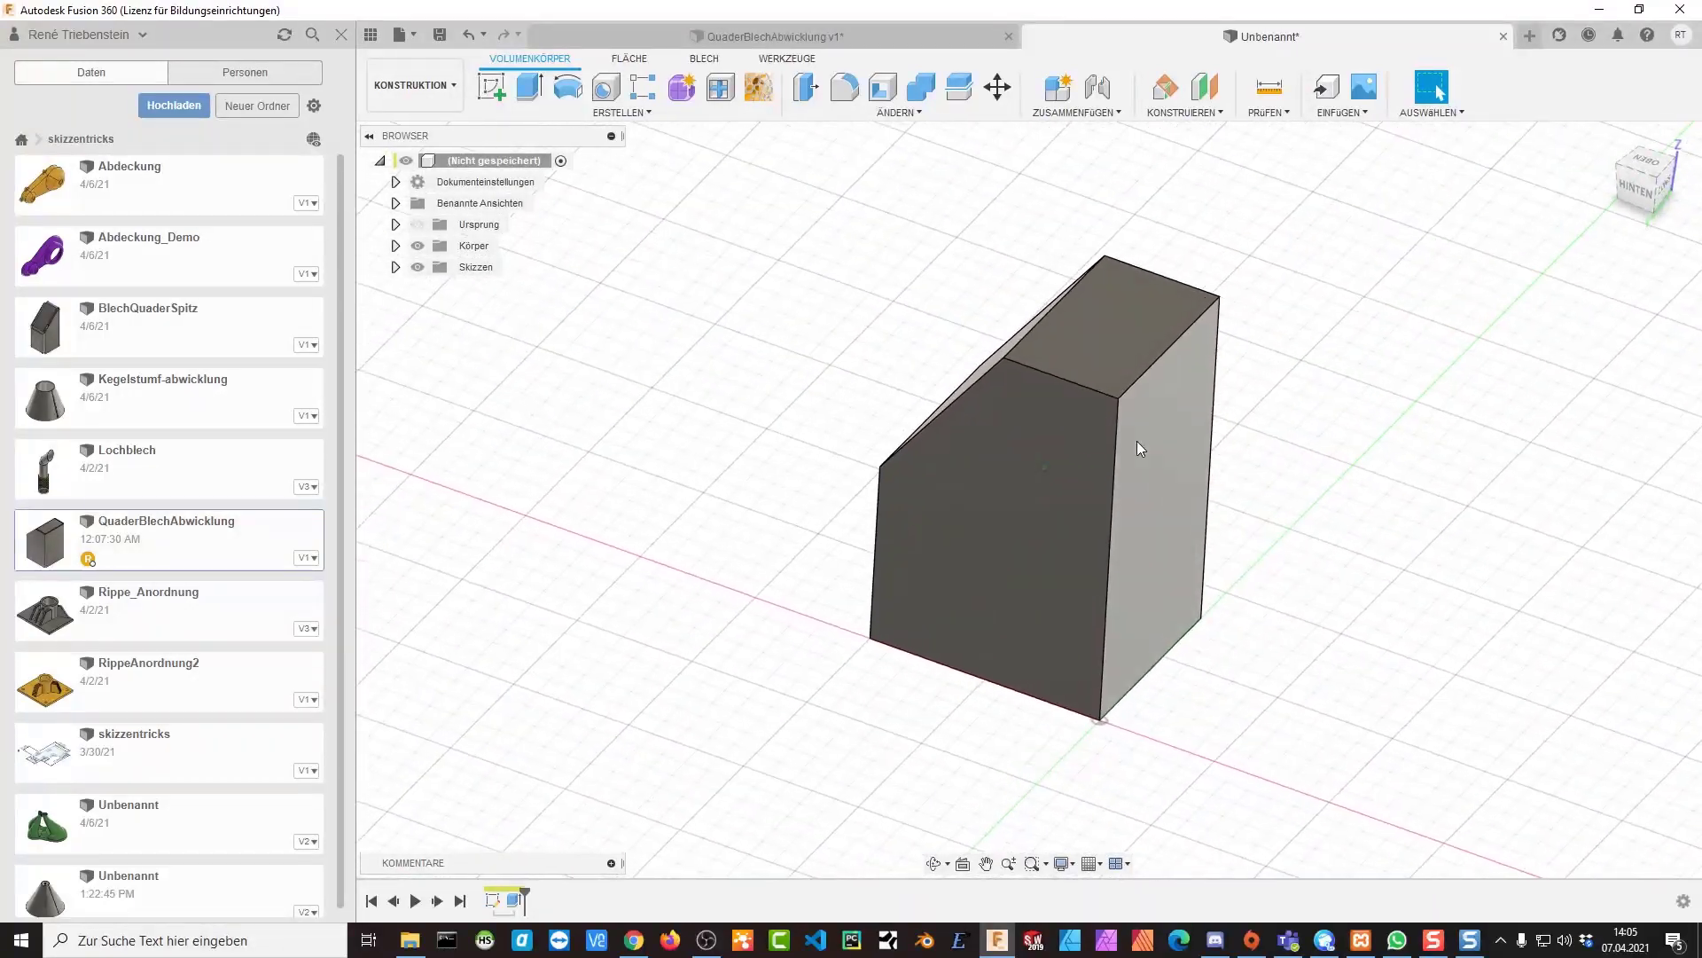
Fillet the four edges around the slanted face with a 2 mm radius
left_click(842, 92)
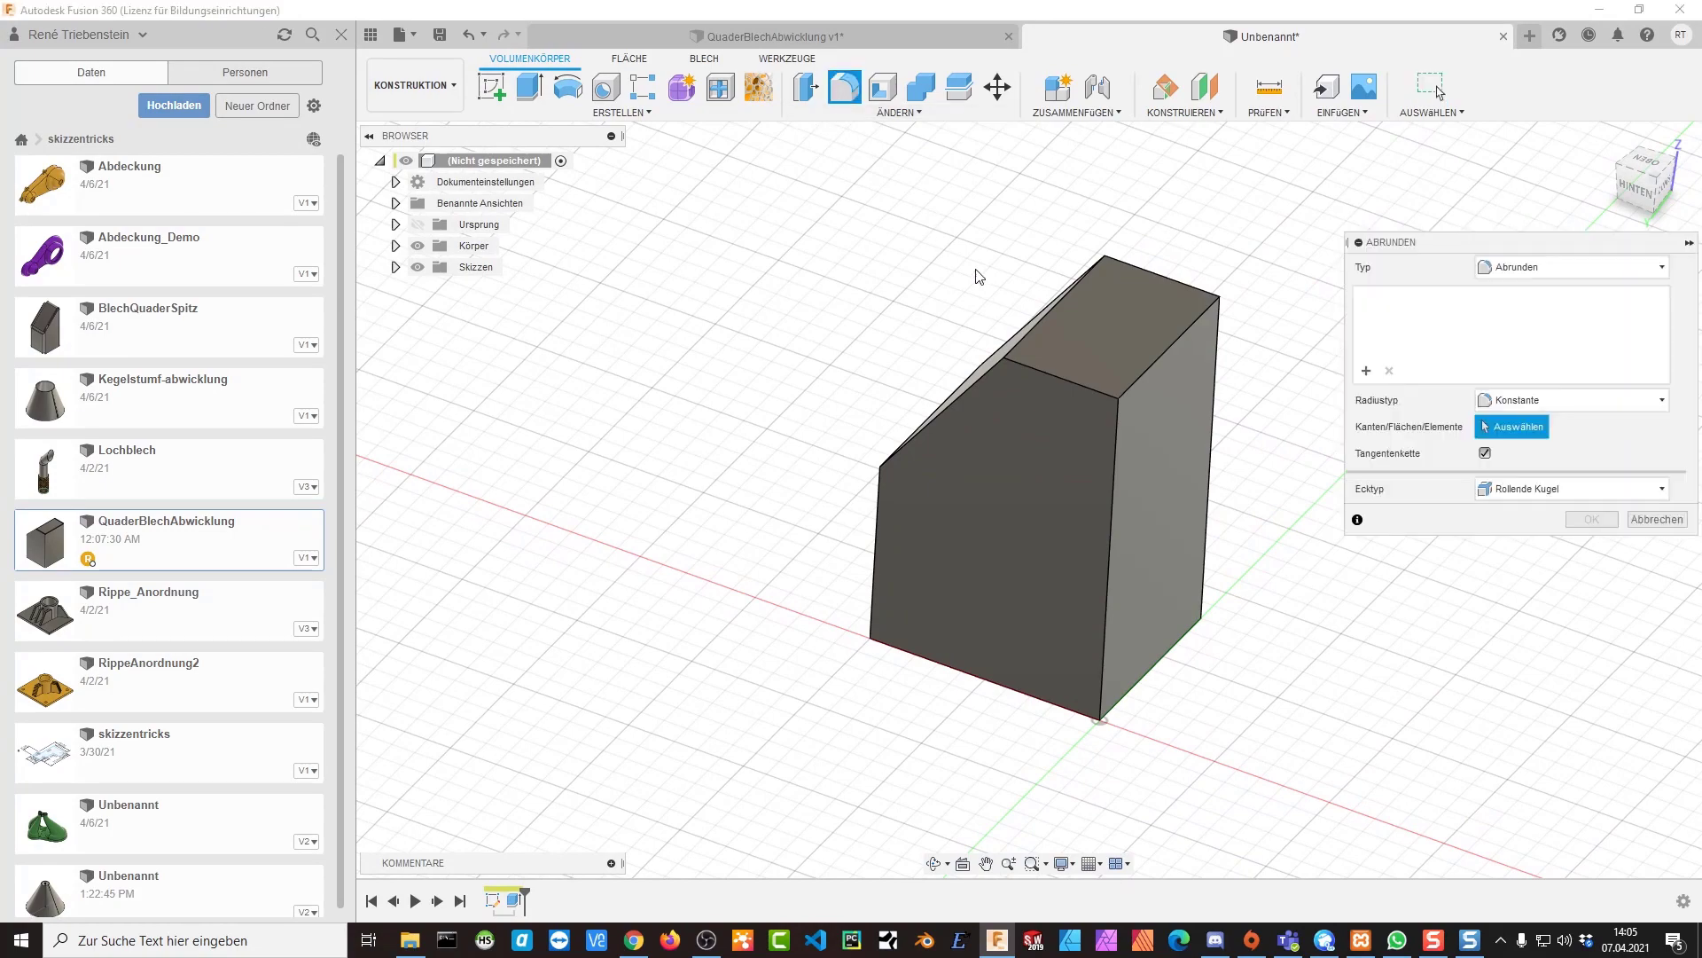
left_click(1115, 477)
mouse_move(1115, 477)
middle_mouse_down("shift")
mouse_move(987, 577)
mouse_move(1030, 587)
mouse_move(973, 572)
mouse_move(1012, 567)
middle_mouse_up("shift")
left_click(997, 583)
left_click(974, 569)
left_click(1015, 568)
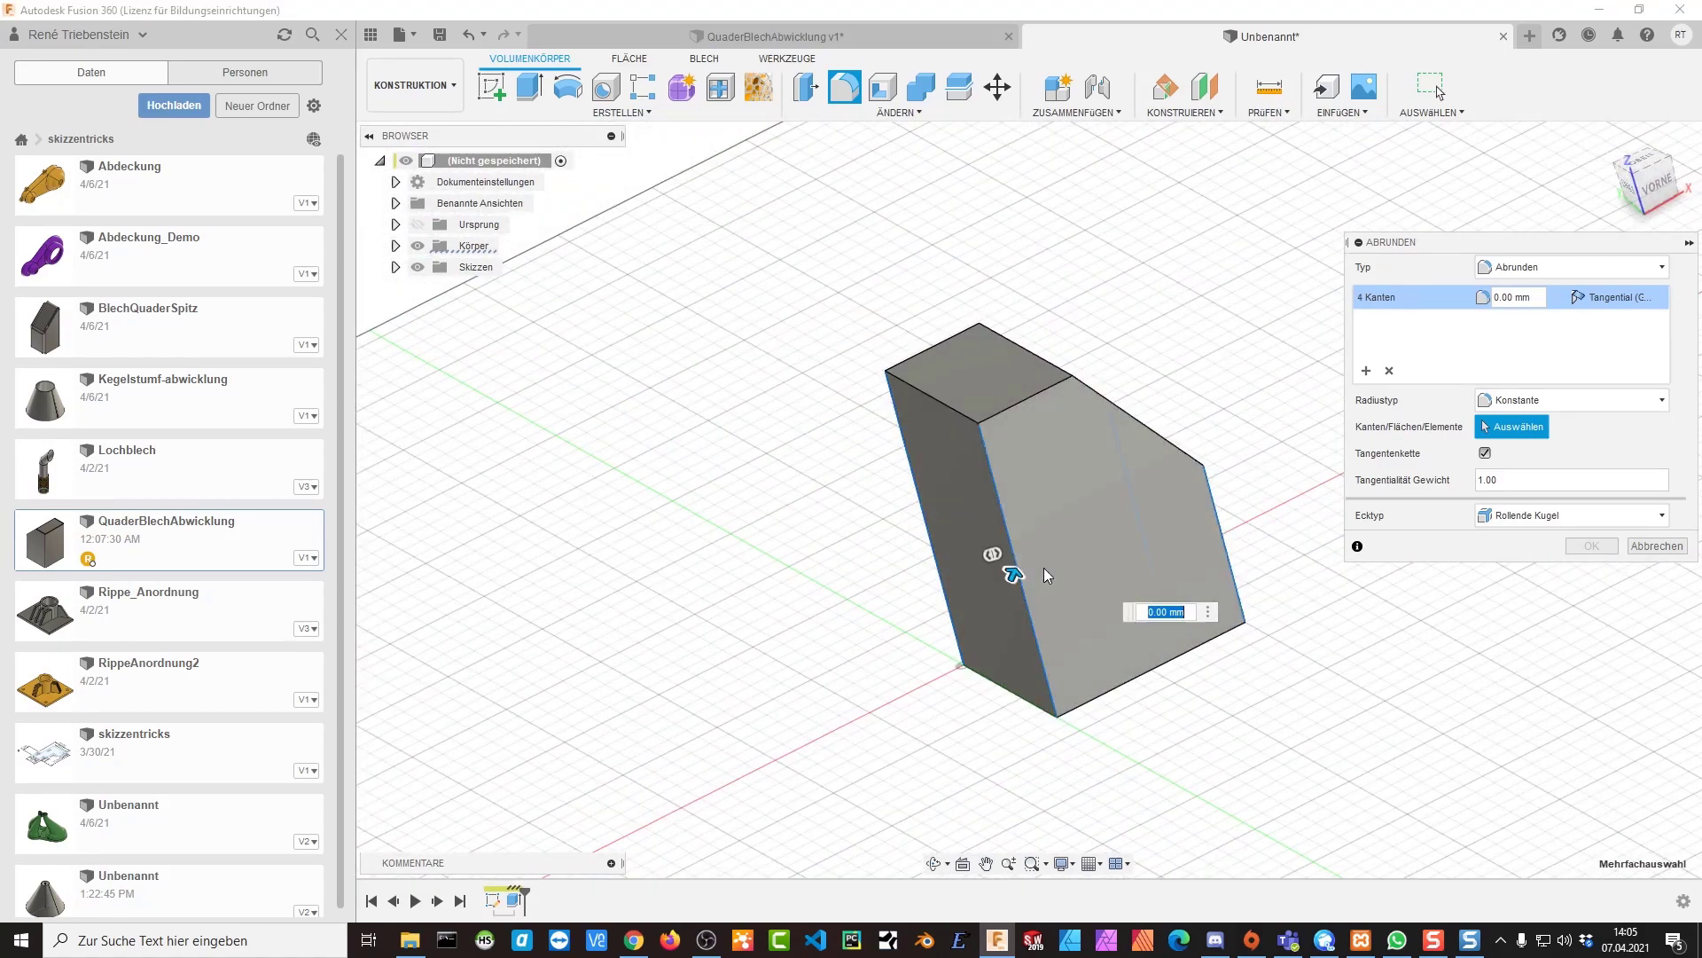
type("2")
key("Return")
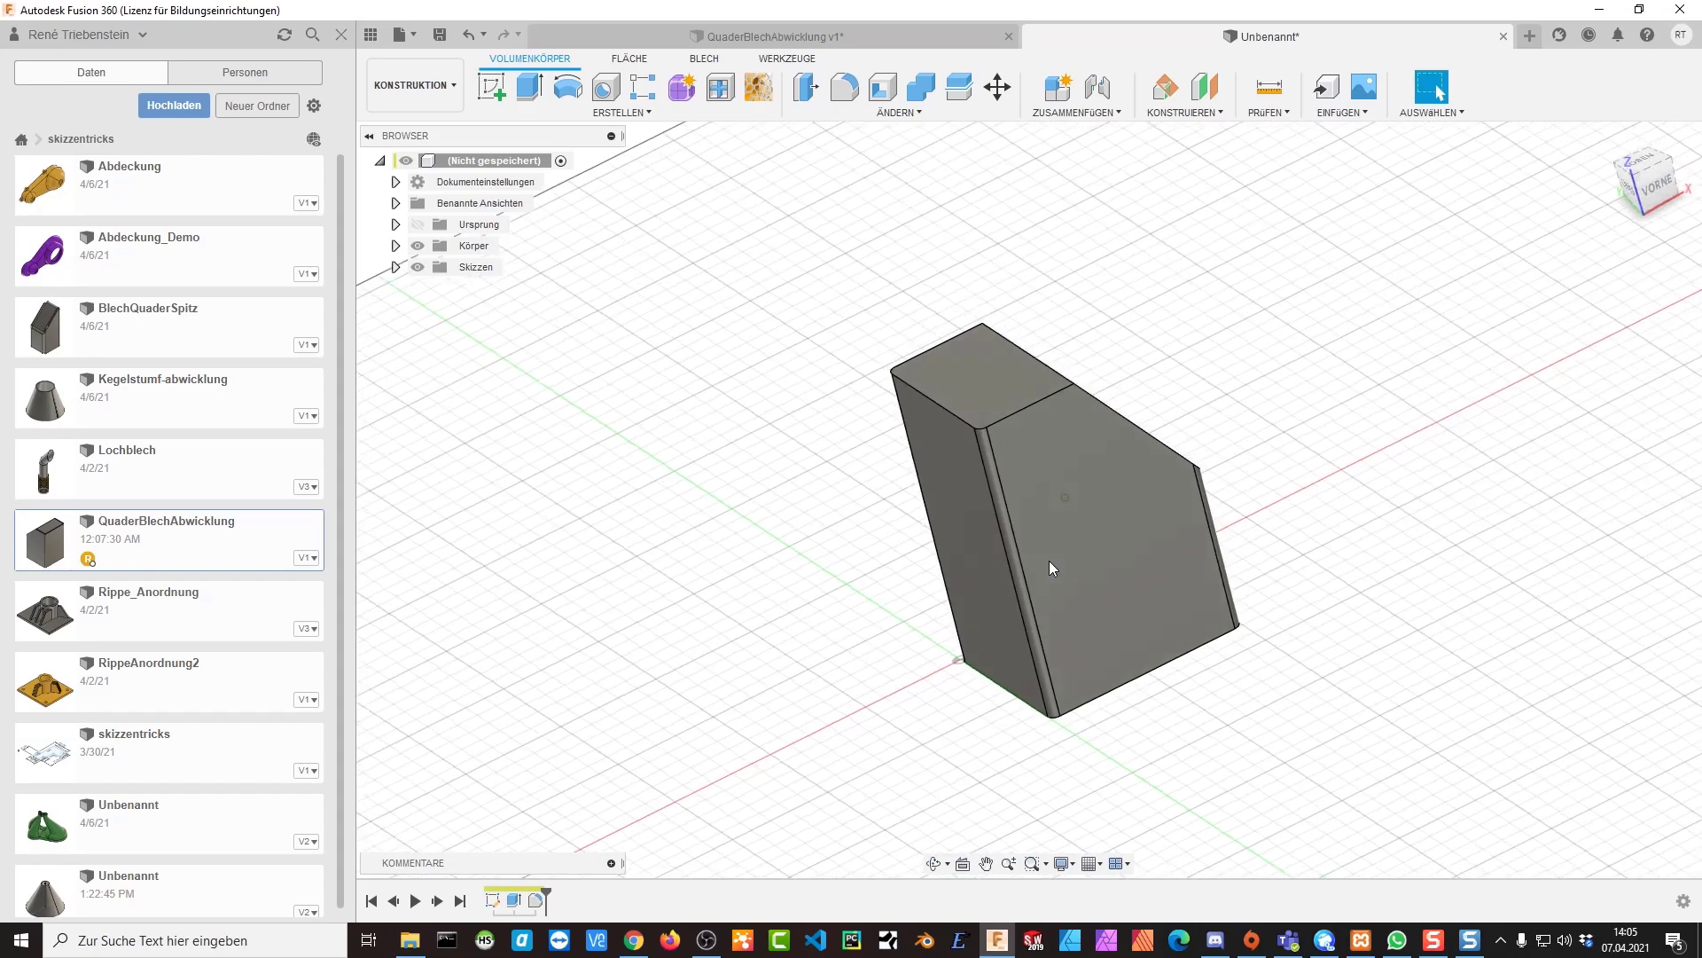
mouse_move(1051, 555)
middle_mouse_down("shift")
mouse_move(1259, 447)
mouse_move(1258, 397)
mouse_move(1016, 572)
mouse_move(1221, 537)
mouse_move(1206, 581)
mouse_move(997, 215)
middle_mouse_up("shift")
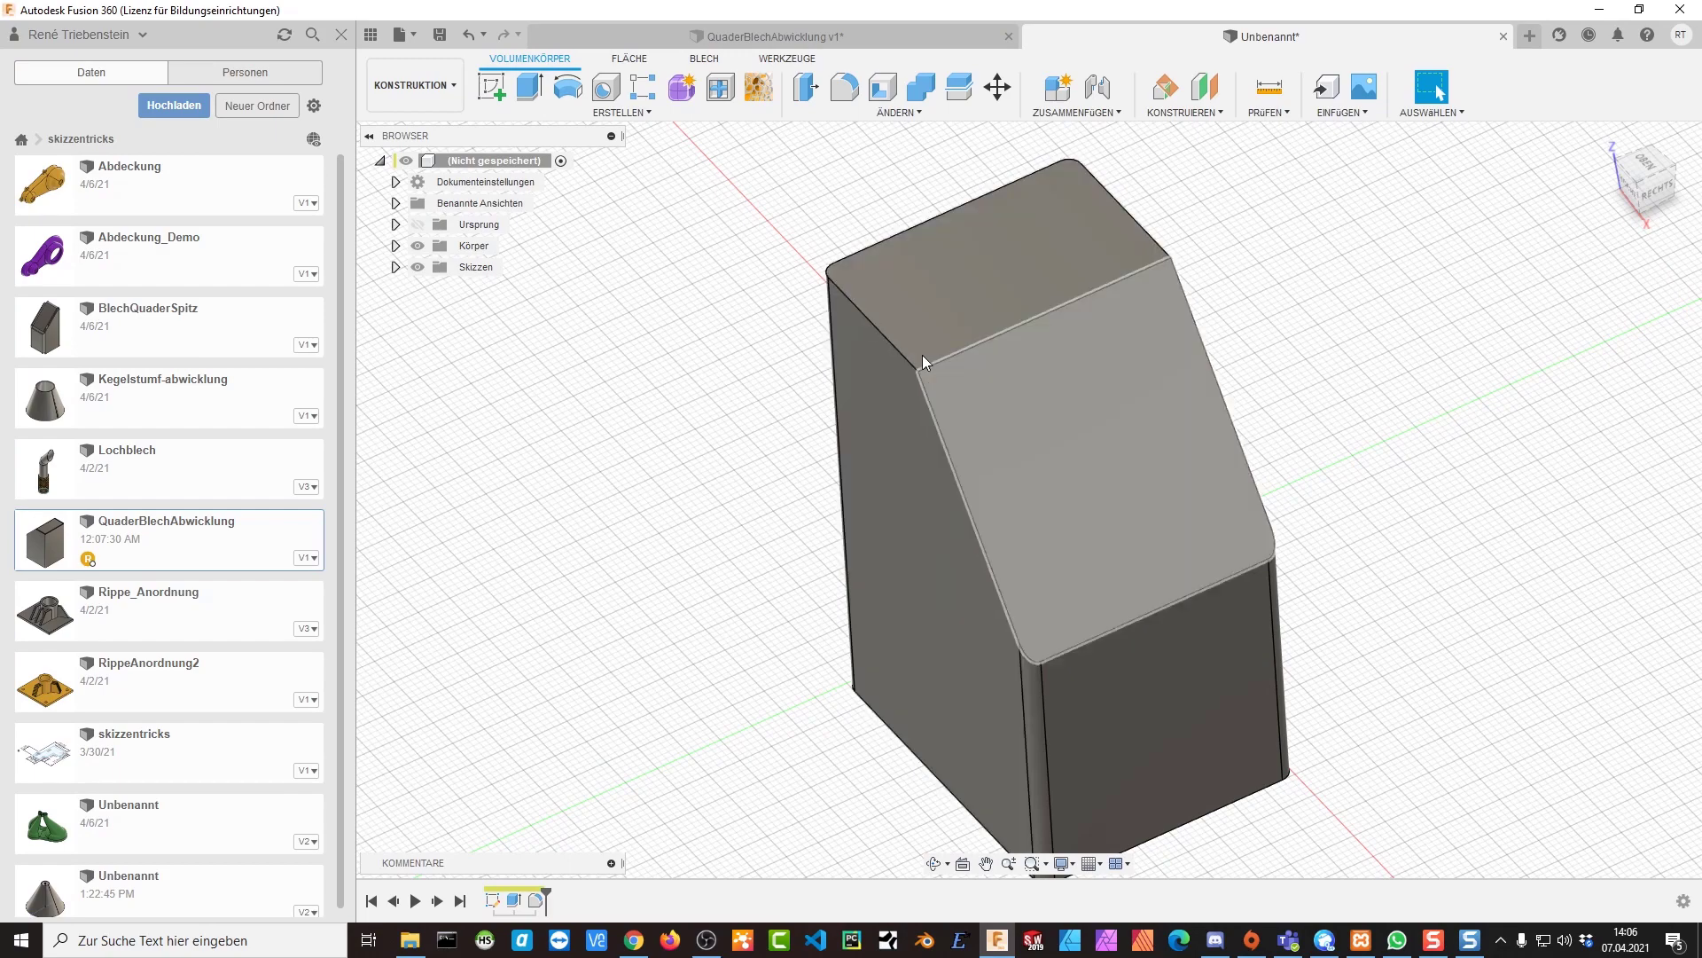
Use the surface Lösen tool on Körper1 to split it into face bodies Körper2–Körper12
mouse_move(977, 488)
middle_mouse_down("shift")
mouse_move(1013, 498)
mouse_move(1029, 454)
mouse_move(998, 295)
mouse_move(1071, 519)
mouse_move(1056, 449)
mouse_move(787, 388)
mouse_move(935, 372)
mouse_move(921, 244)
mouse_move(1143, 456)
mouse_move(951, 401)
mouse_move(954, 513)
mouse_move(1028, 537)
mouse_move(749, 368)
middle_mouse_up("shift")
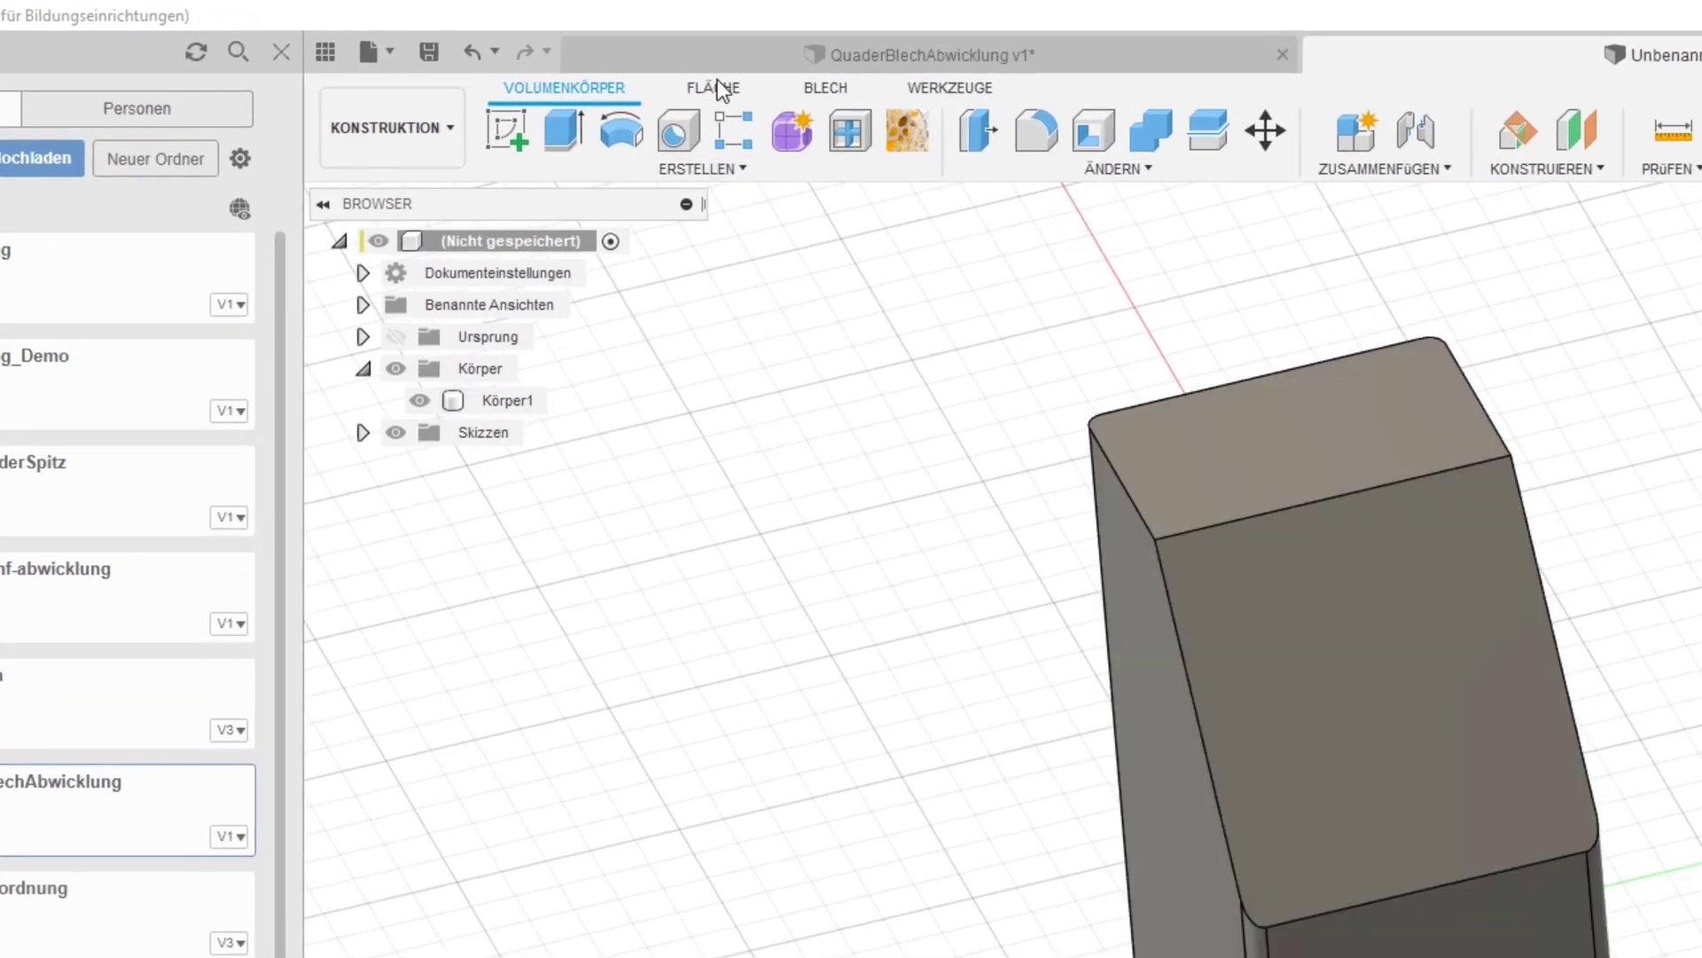
left_click(720, 89)
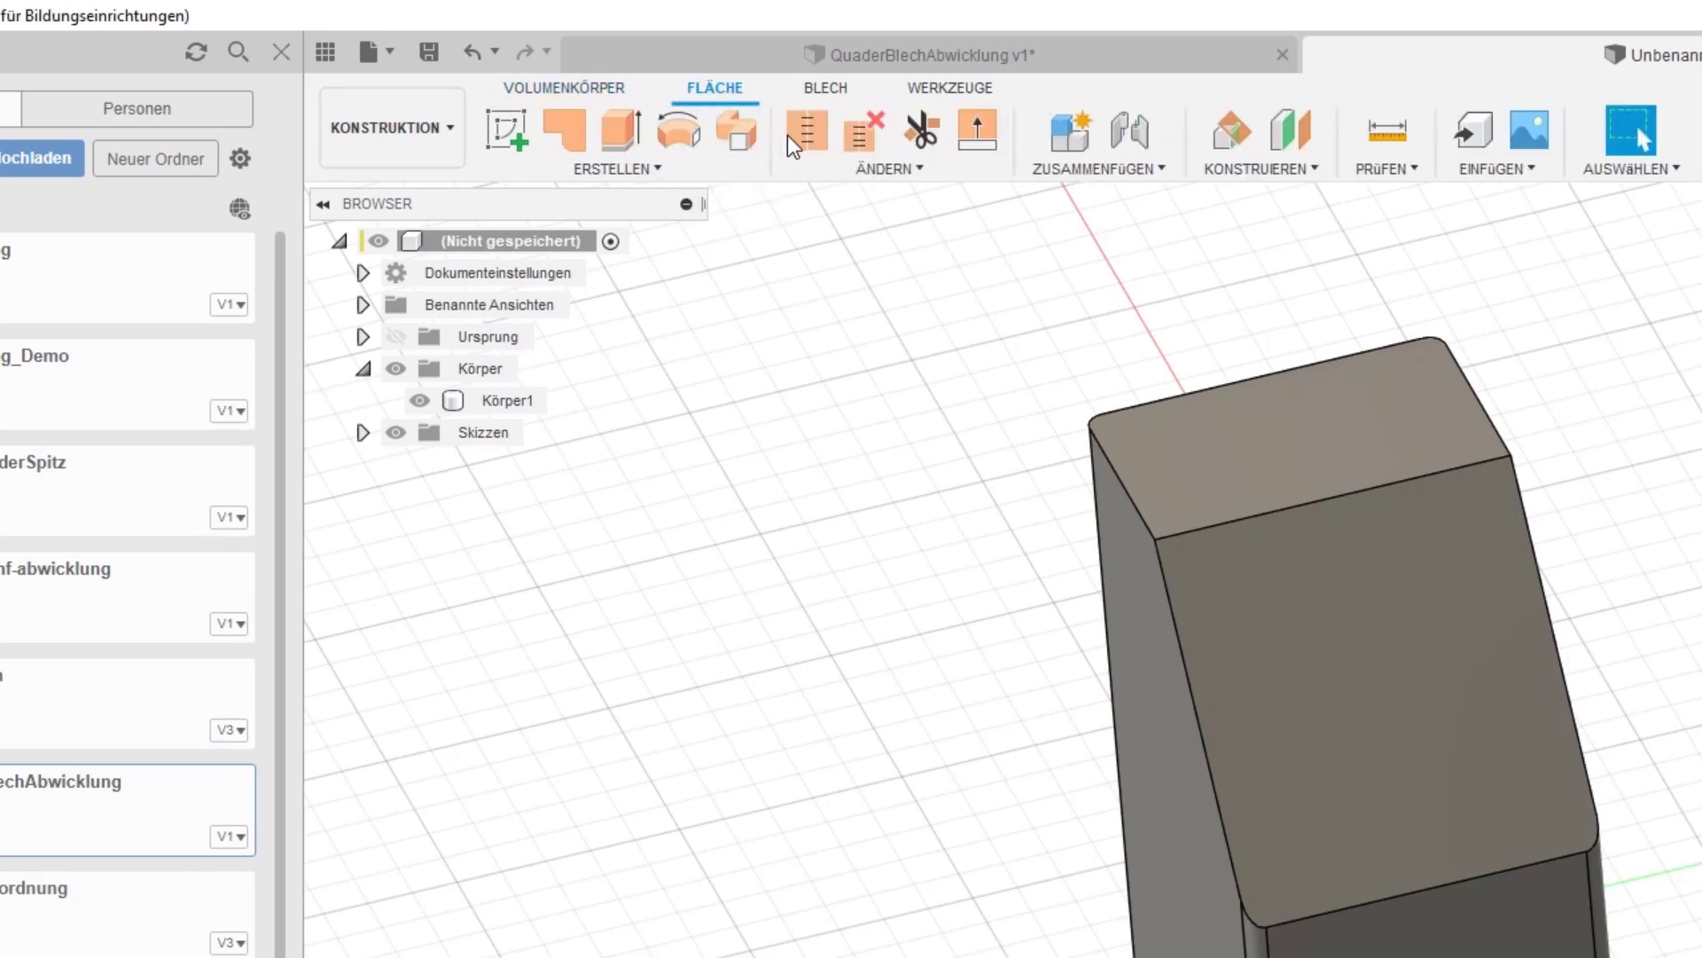
left_click(862, 142)
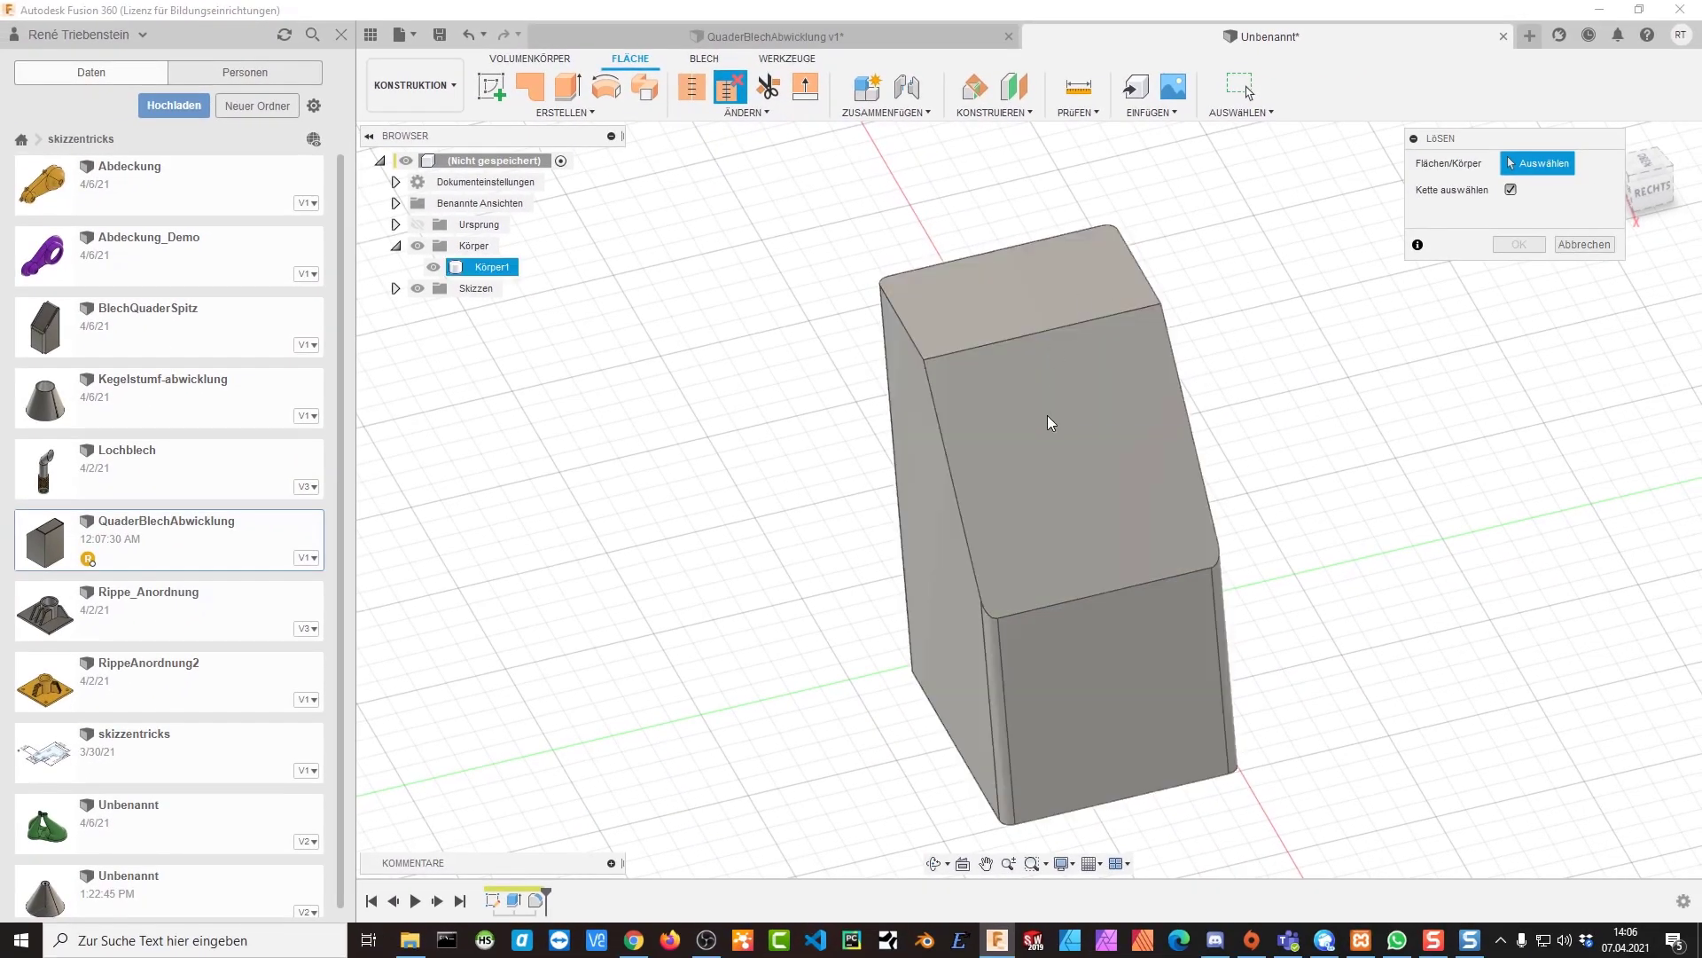
left_click(1052, 419)
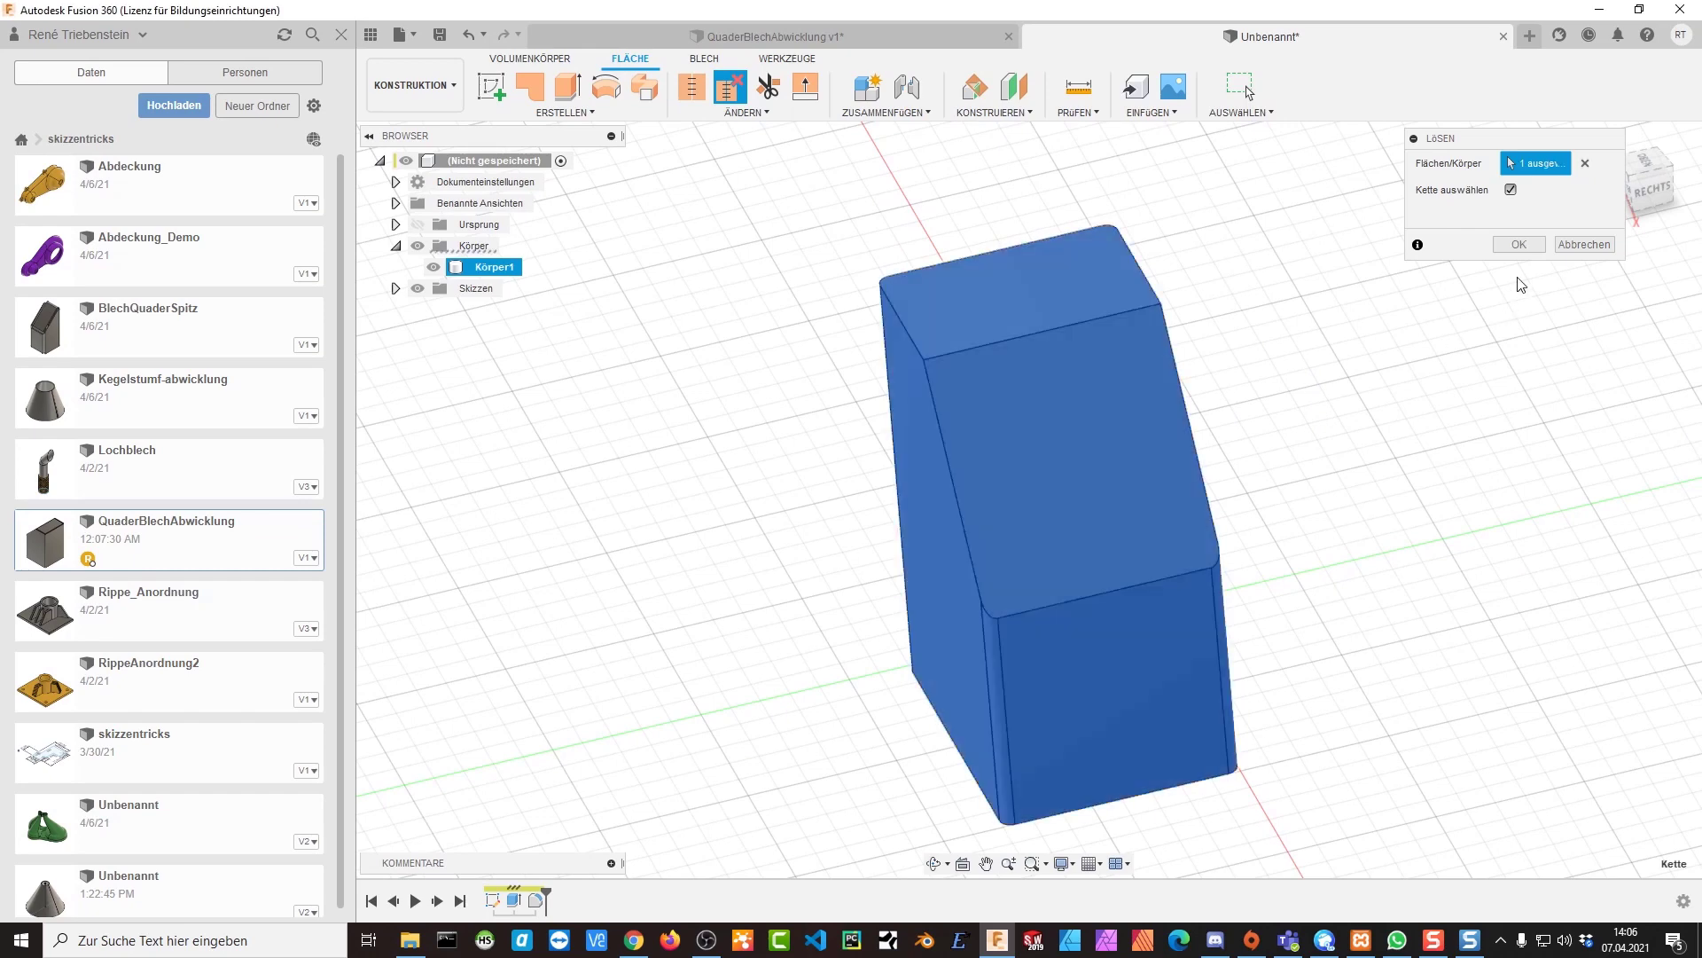
left_click(1521, 245)
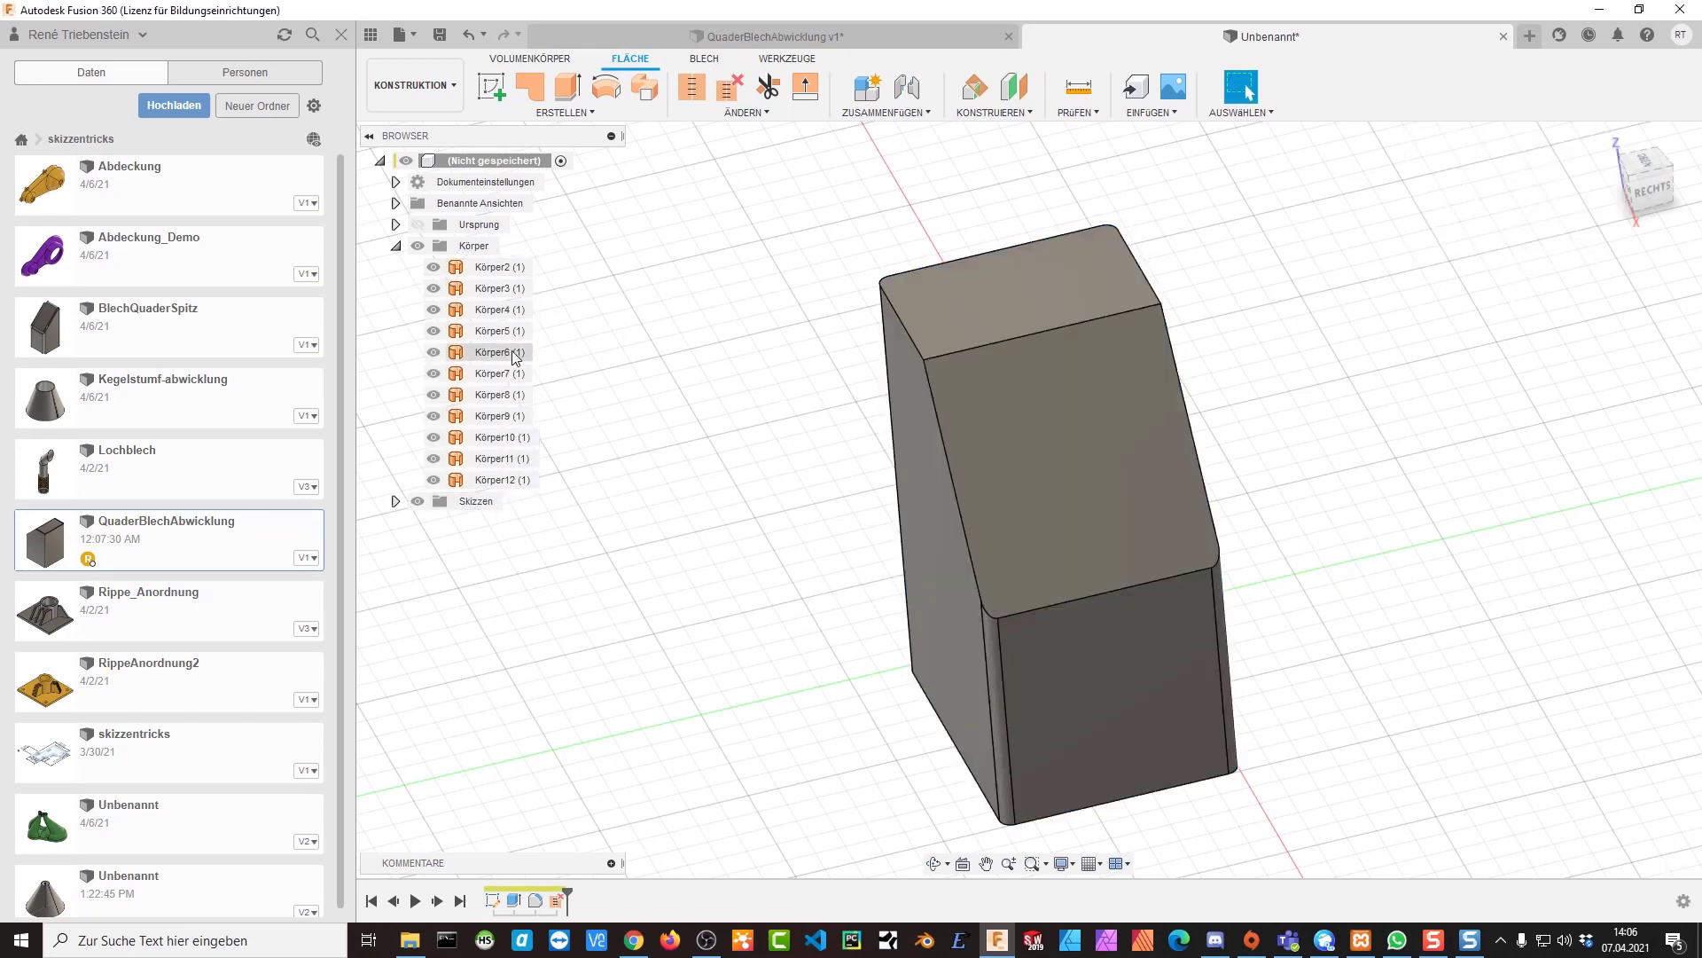
mouse_move(727, 595)
middle_mouse_down("shift")
mouse_move(782, 581)
mouse_move(986, 679)
mouse_move(1041, 446)
mouse_move(1019, 572)
mouse_move(984, 588)
mouse_move(974, 562)
middle_mouse_up("shift")
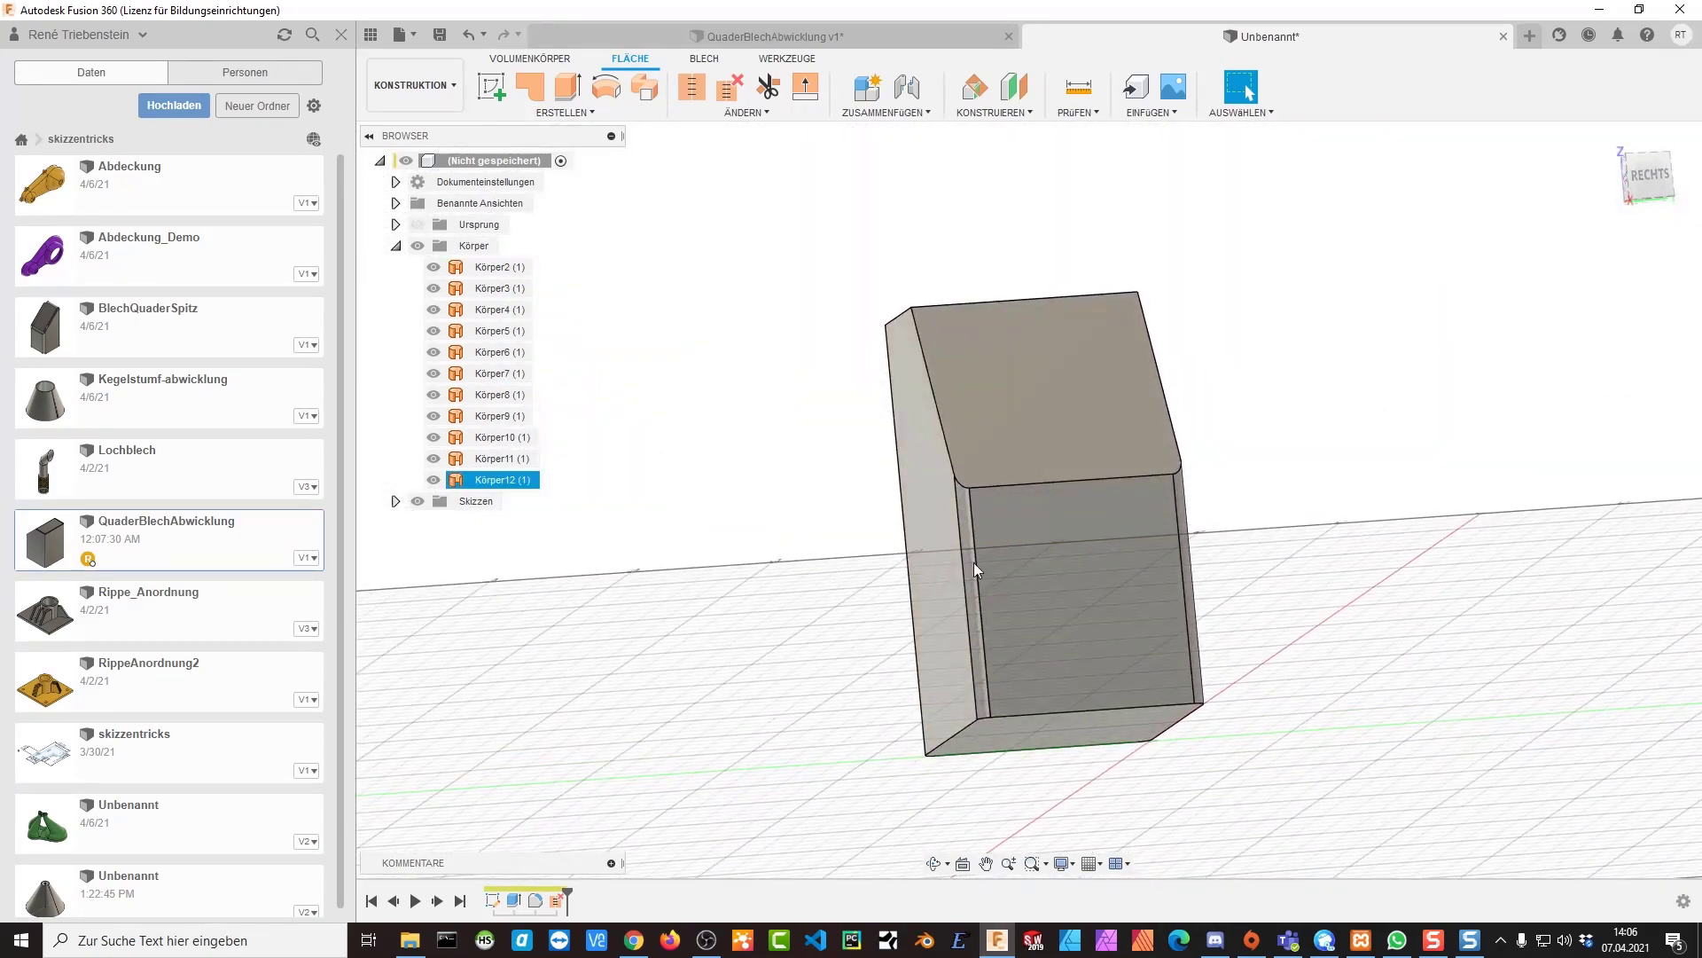
Delete the slanted and top face bodies to open up the box
mouse_move(1057, 651)
middle_mouse_down("shift")
mouse_move(1035, 706)
mouse_move(1069, 739)
middle_mouse_up("shift")
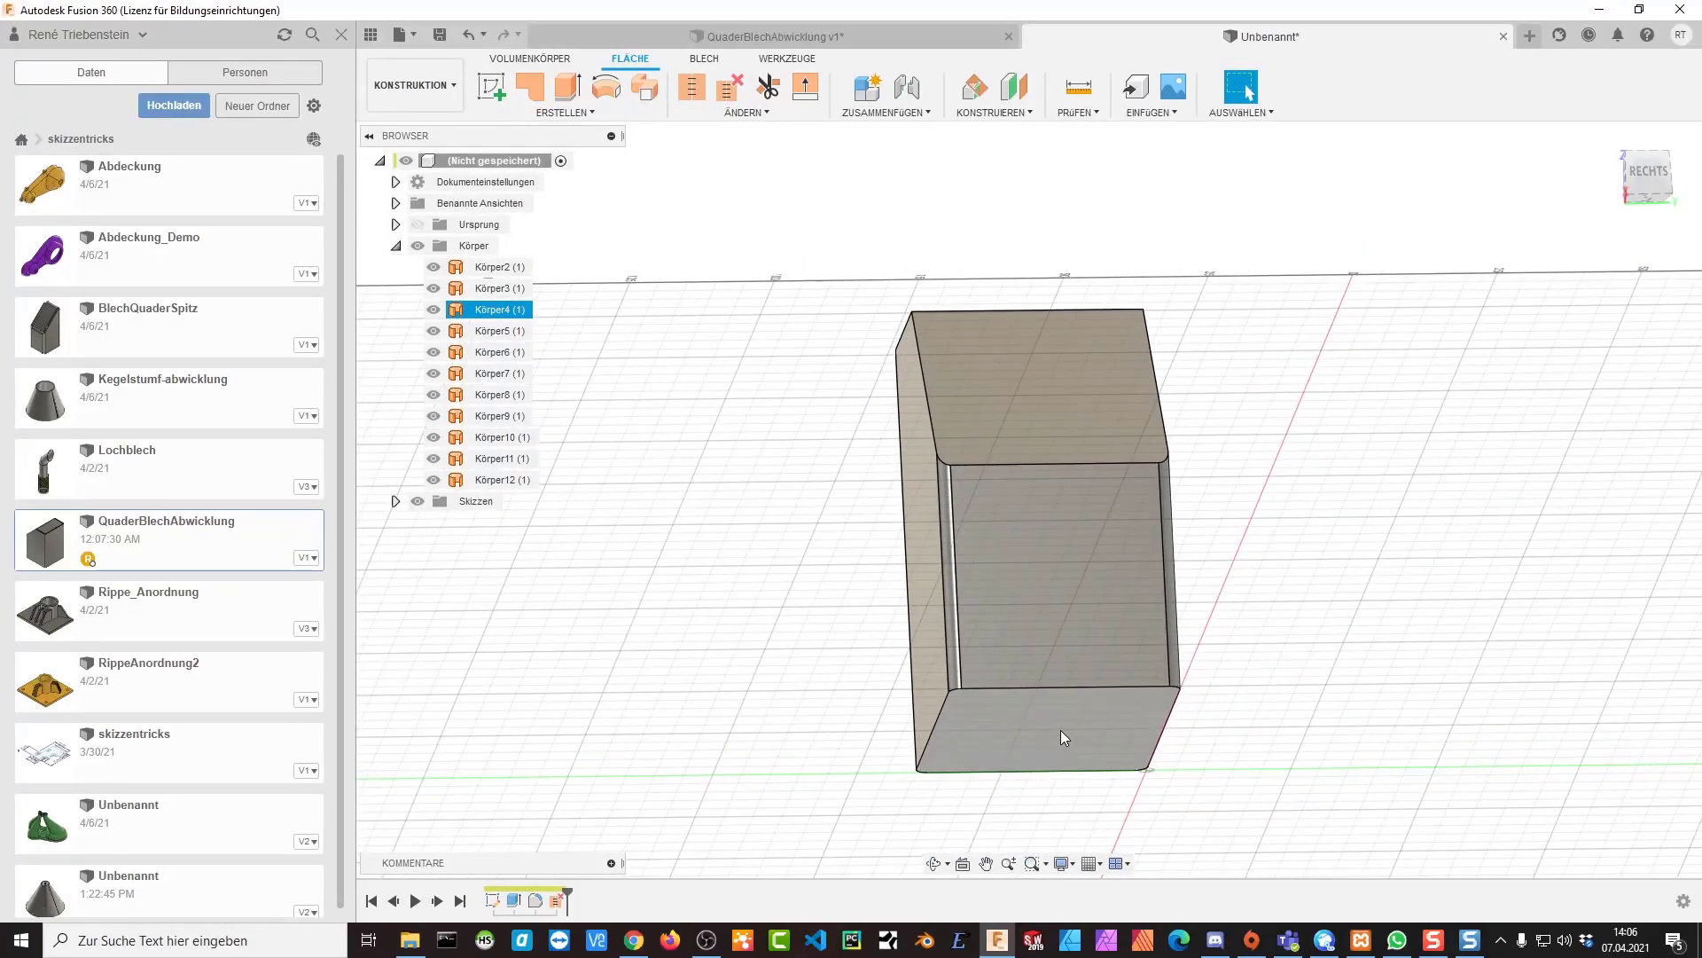
key("Delete")
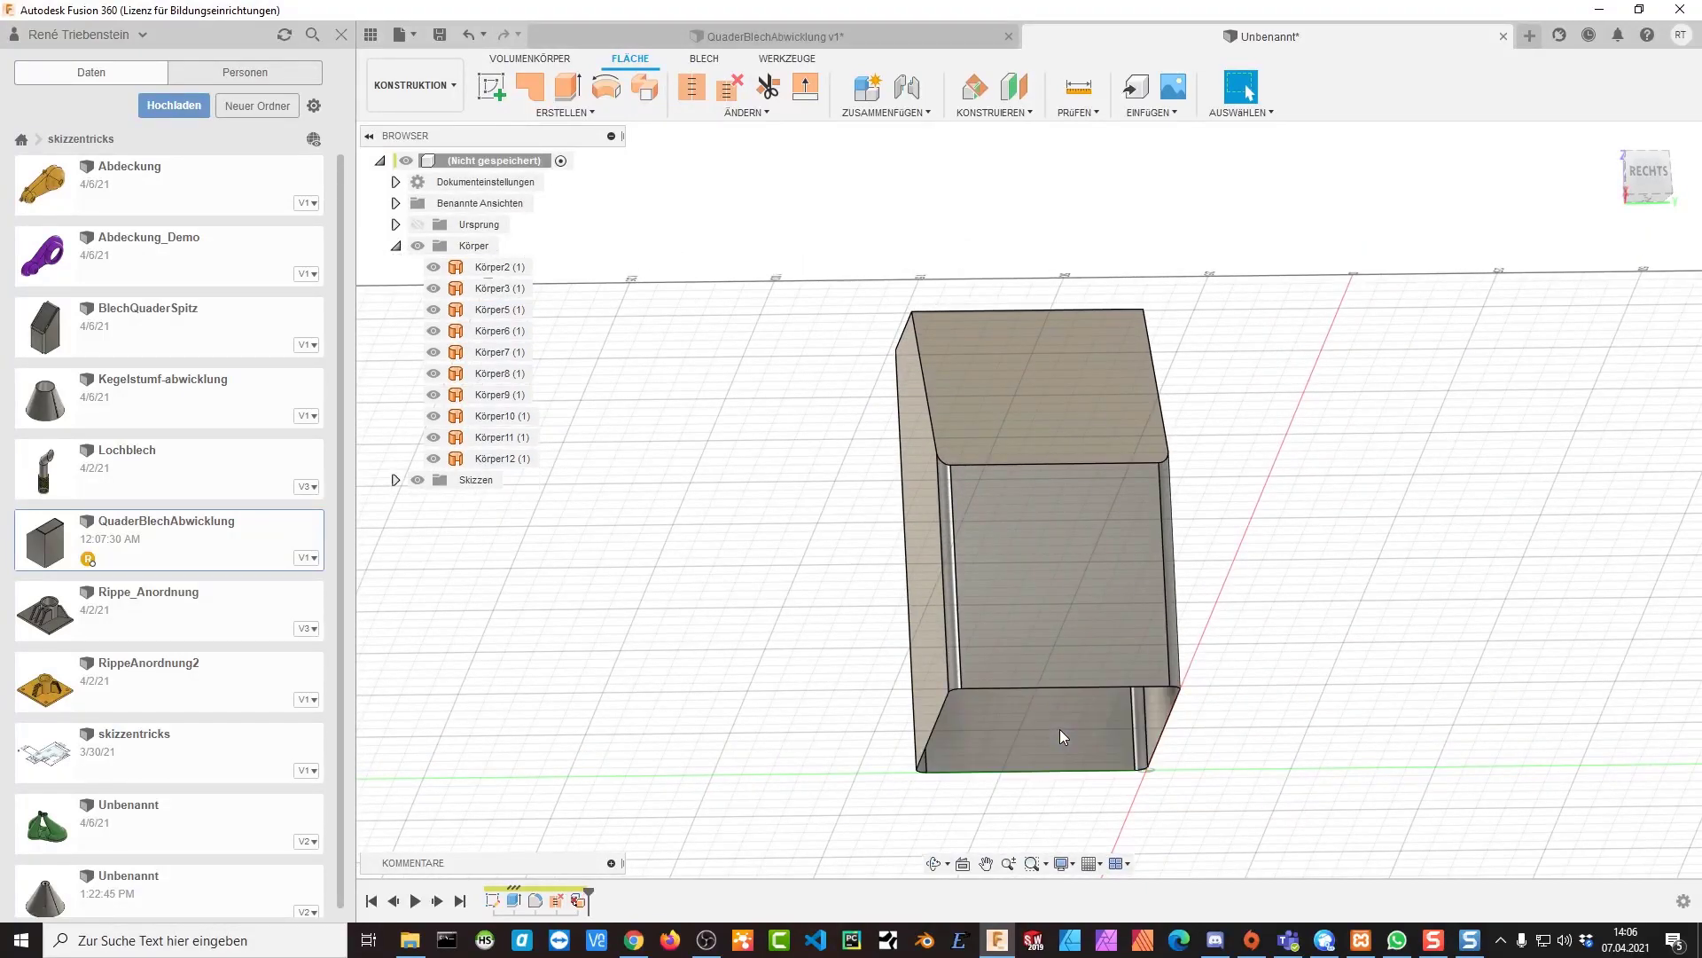
middle_click_drag(1060, 729, 1061, 623, "shift")
left_click(1043, 530)
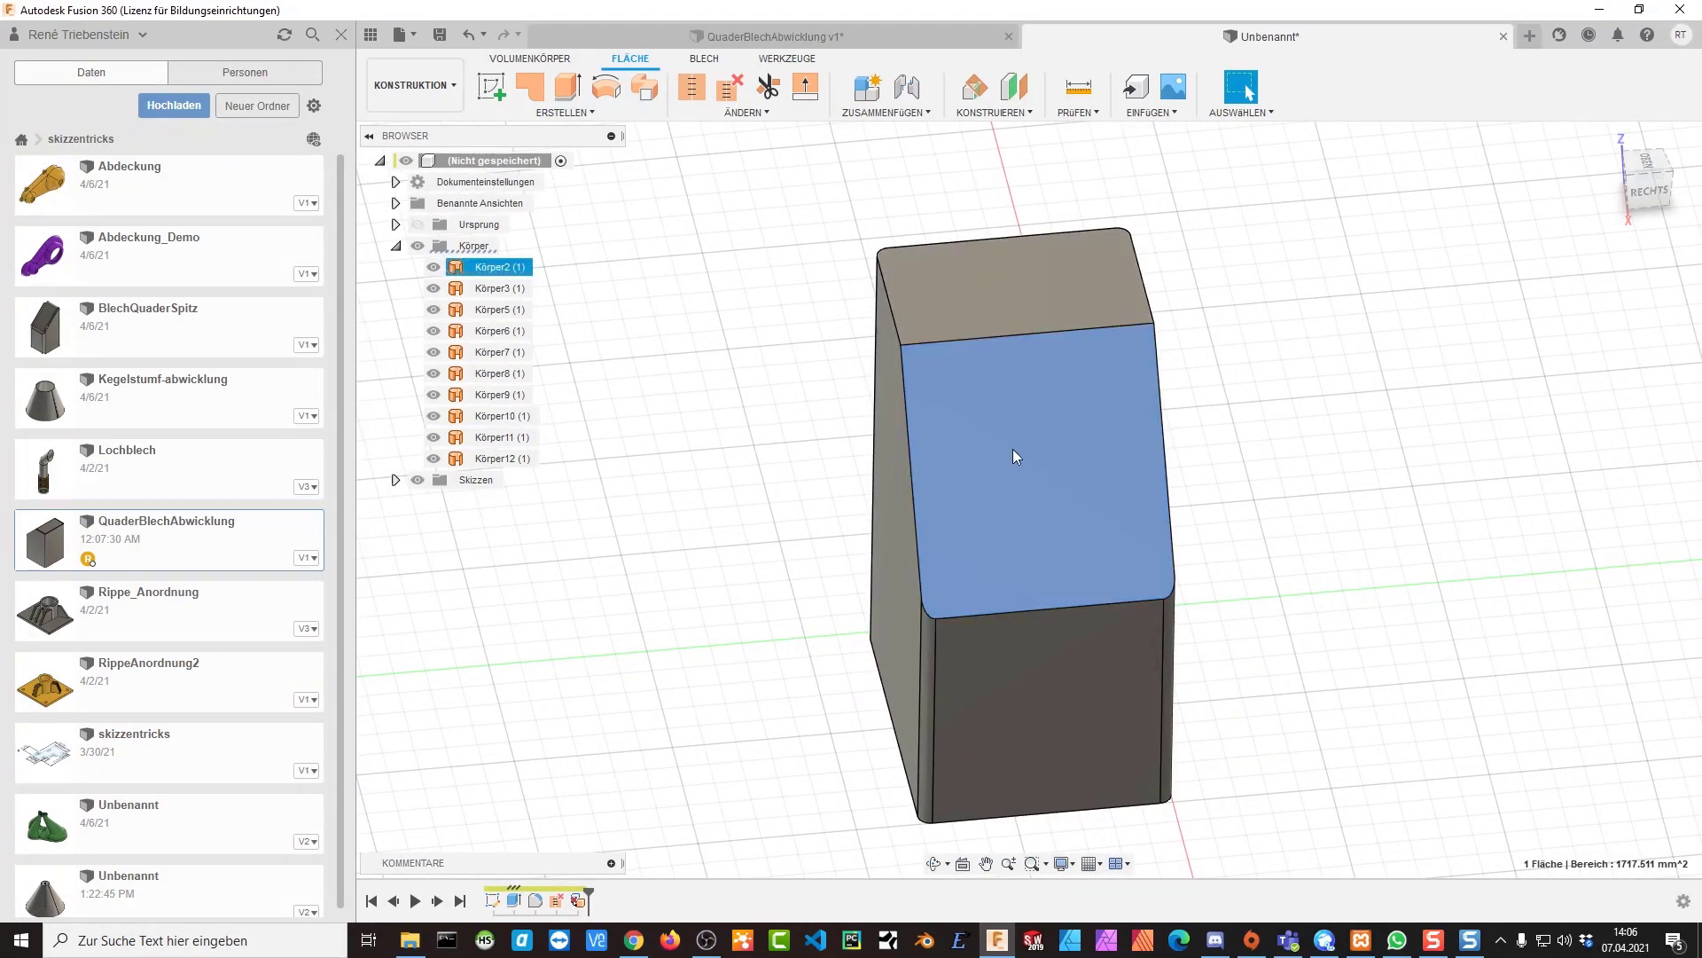
left_click(1011, 319, "ctrl")
key("Delete")
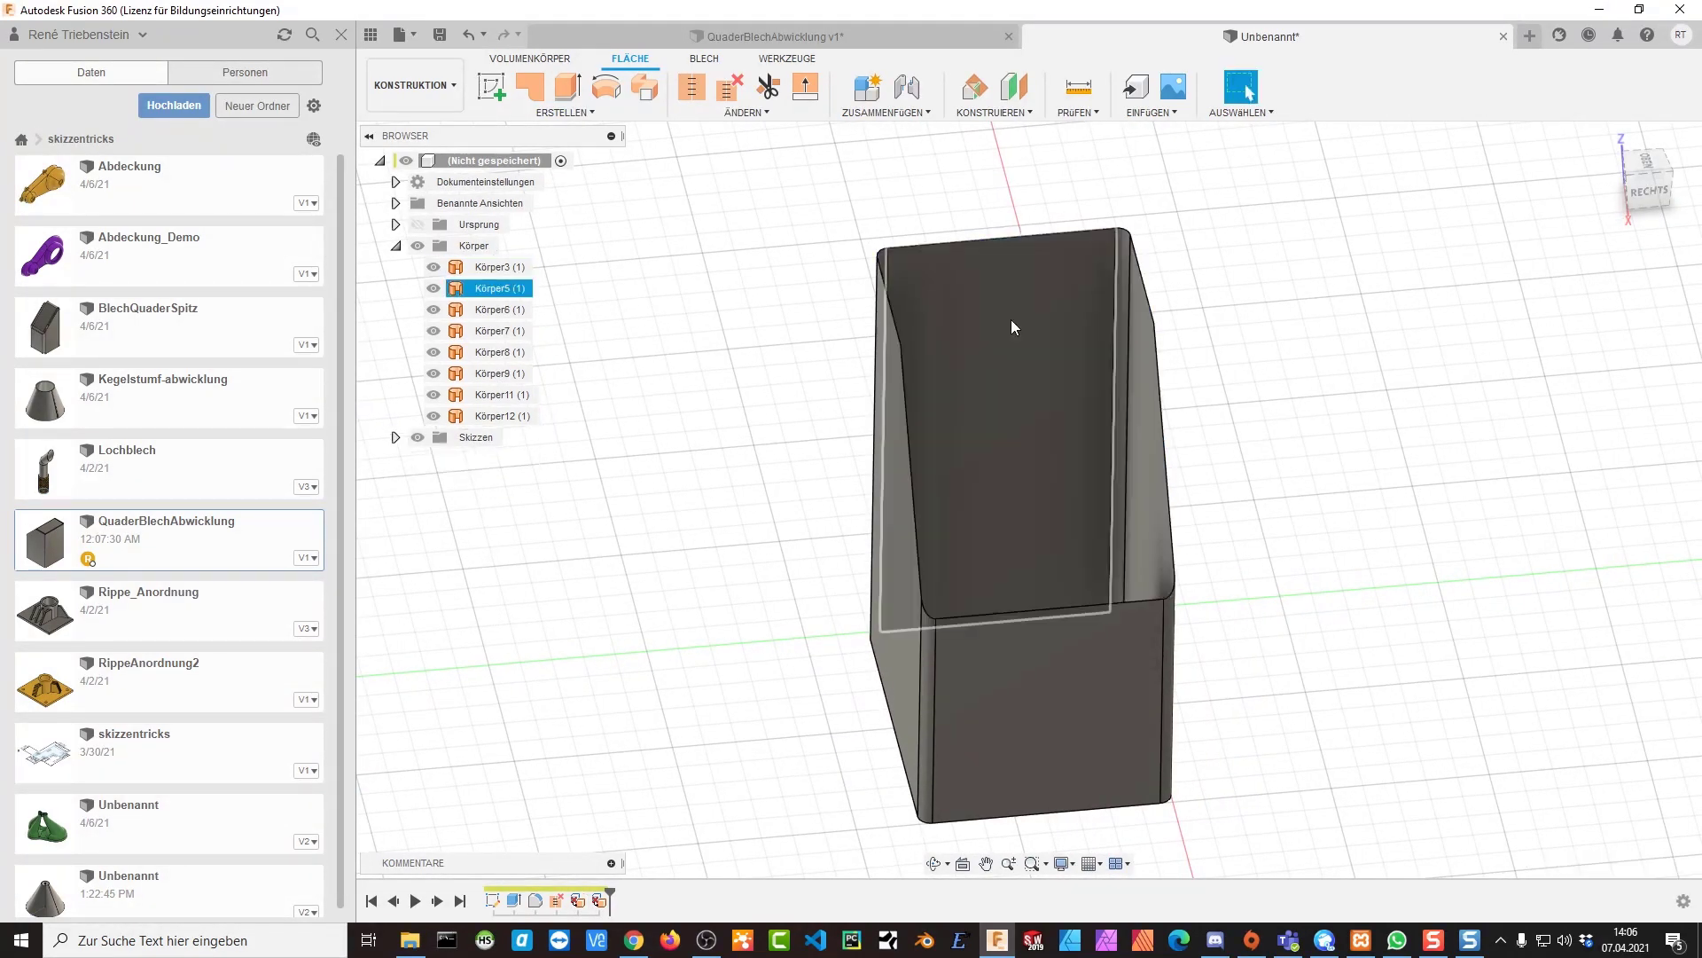
mouse_move(1011, 320)
middle_mouse_down("shift")
mouse_move(1080, 381)
mouse_move(1050, 286)
mouse_move(1188, 317)
middle_mouse_up("shift")
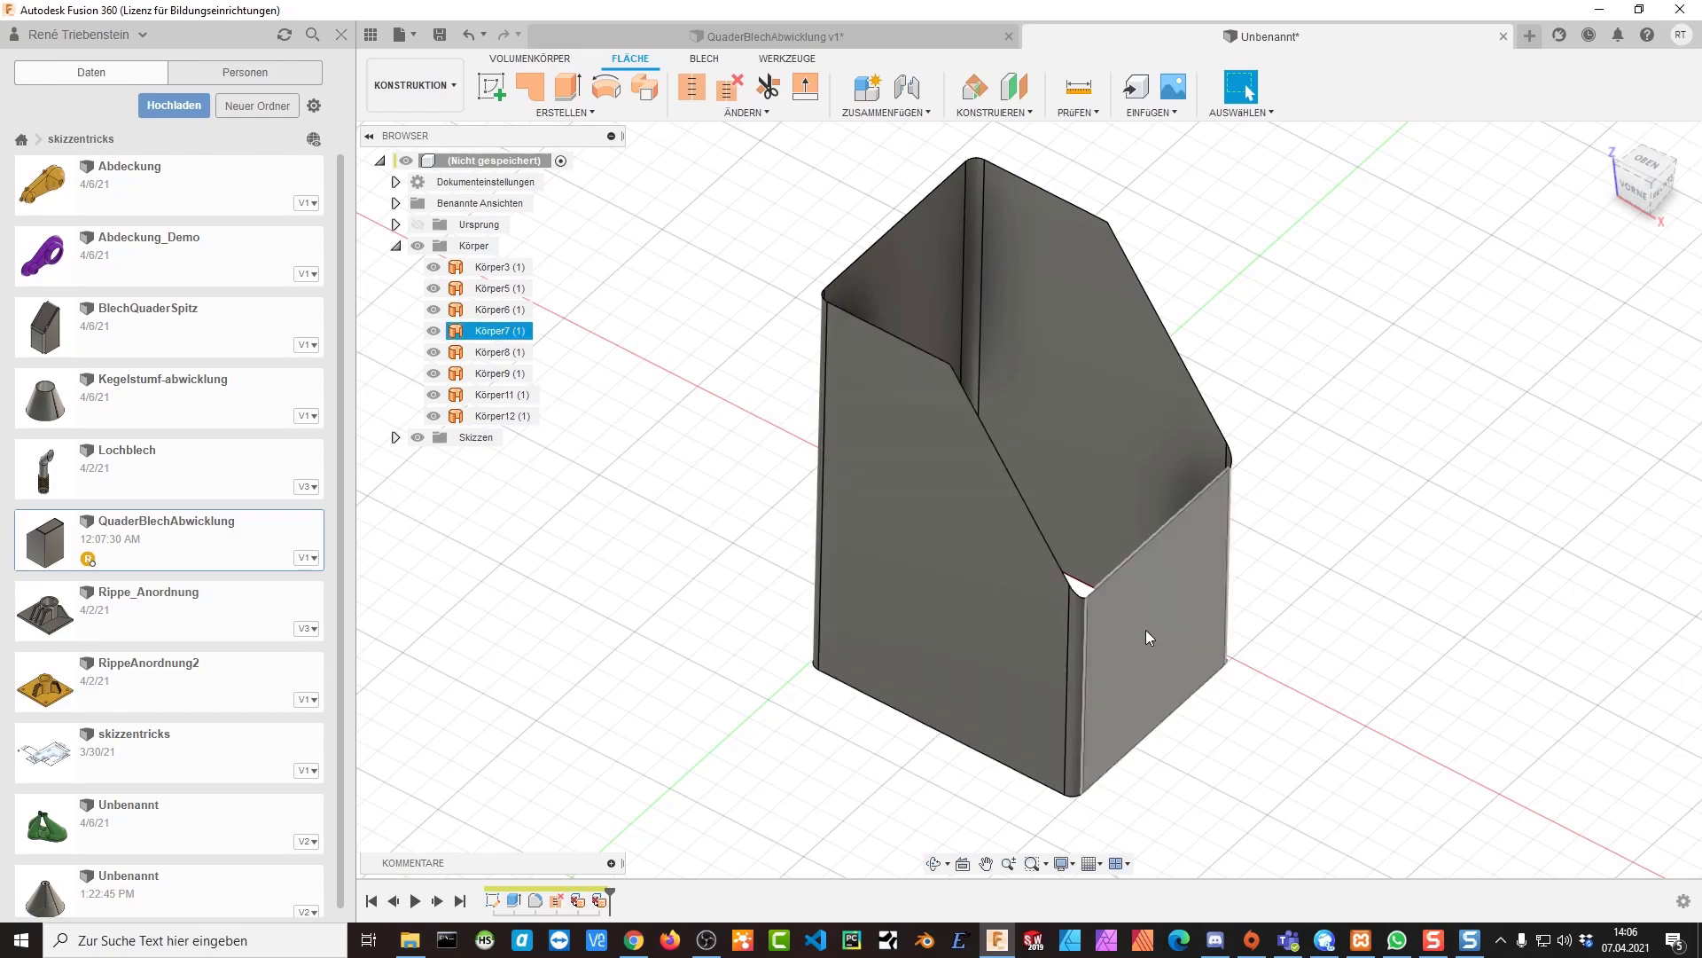
Delete the rounded corner strip body Körper3
mouse_move(1145, 630)
middle_mouse_down("shift")
mouse_move(991, 605)
mouse_move(1114, 612)
mouse_move(1063, 543)
mouse_move(1060, 296)
mouse_move(1228, 484)
mouse_move(1208, 457)
mouse_move(1057, 614)
mouse_move(881, 597)
mouse_move(904, 470)
middle_mouse_up("shift")
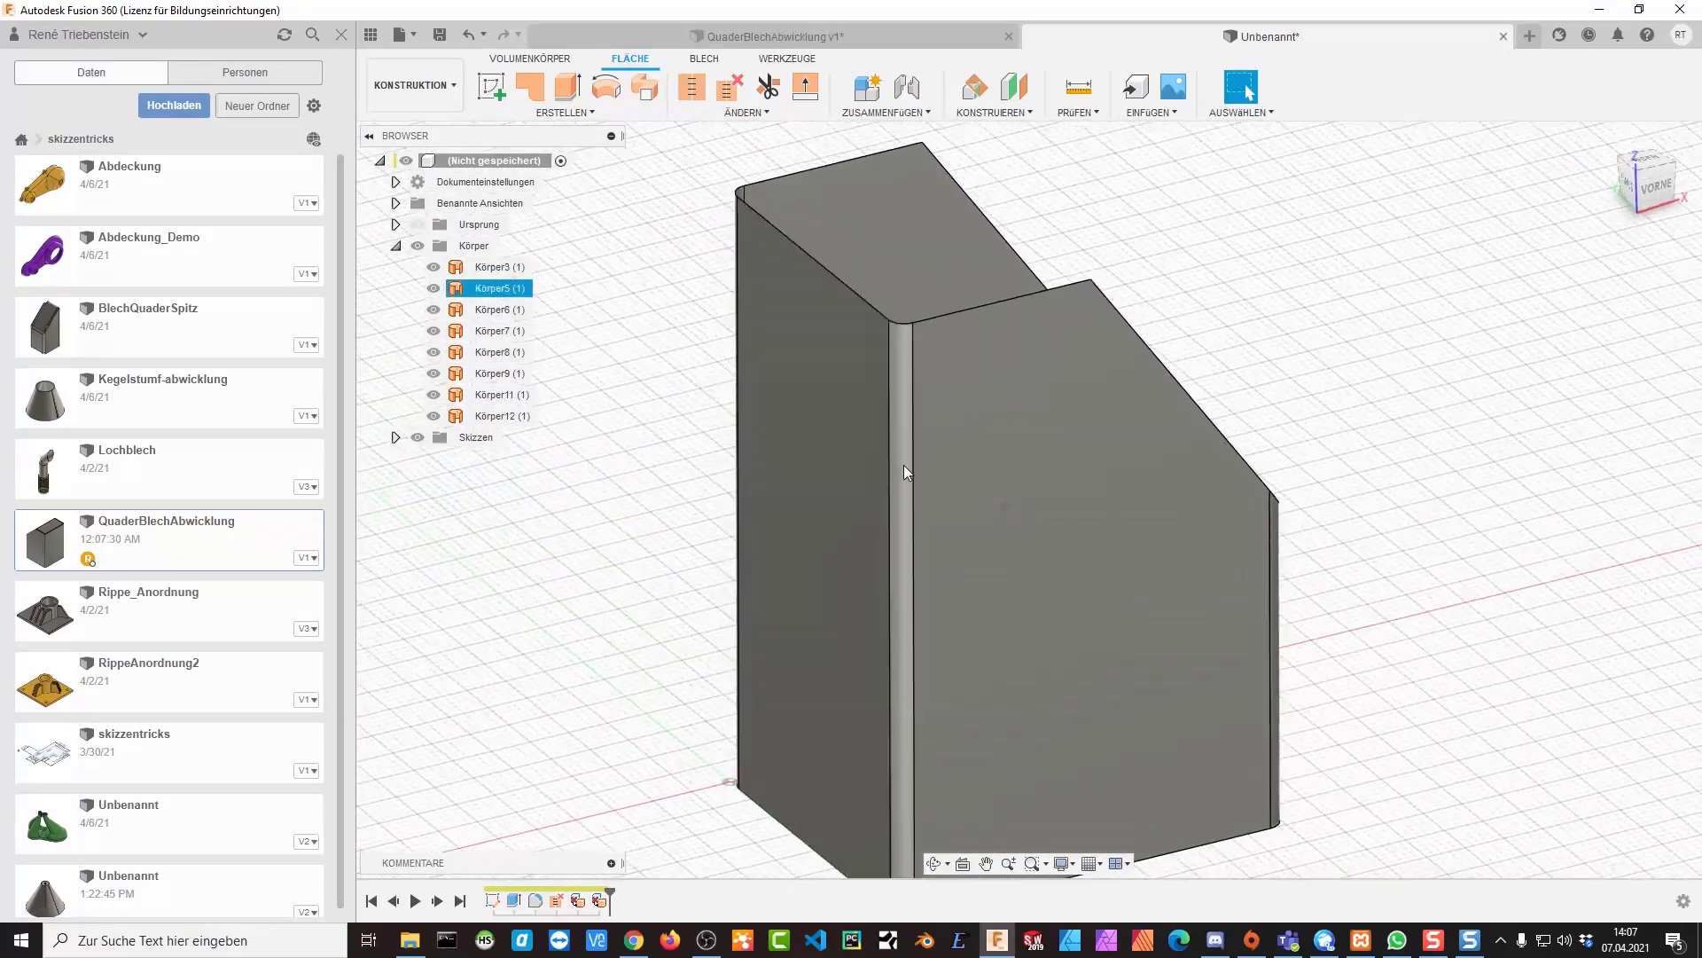
left_click(898, 554)
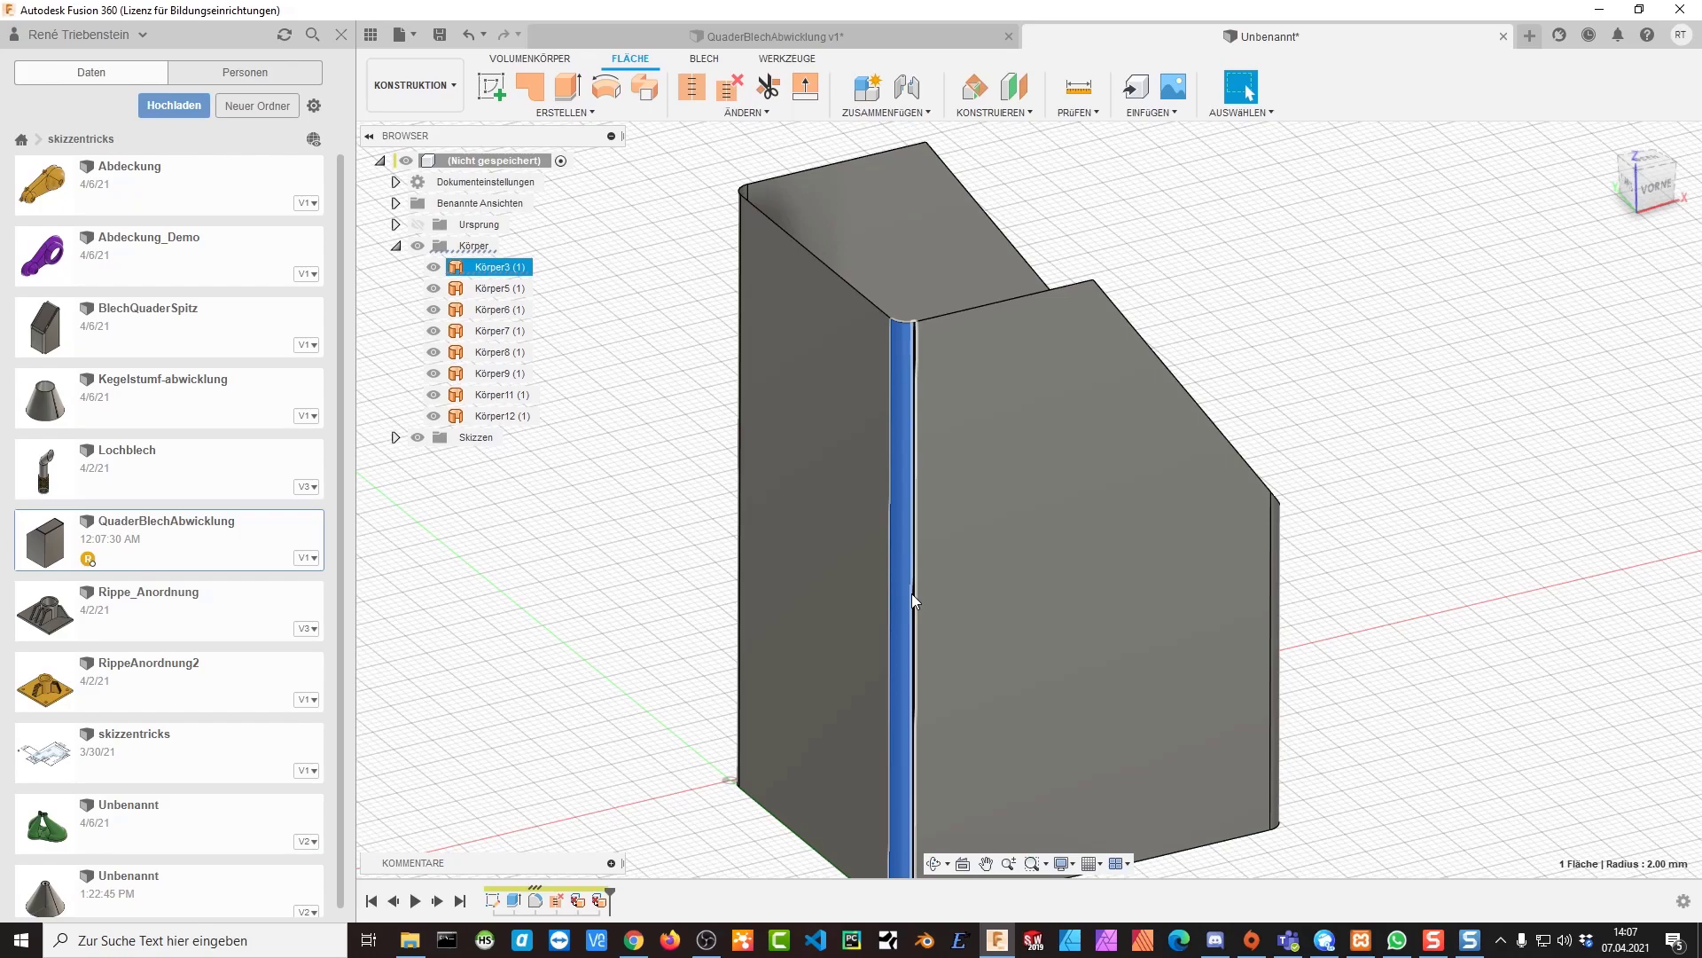
key("Delete")
mouse_move(911, 593)
middle_mouse_down("shift")
mouse_move(897, 540)
mouse_move(976, 306)
mouse_move(993, 329)
mouse_move(813, 710)
mouse_move(1037, 354)
middle_mouse_up("shift")
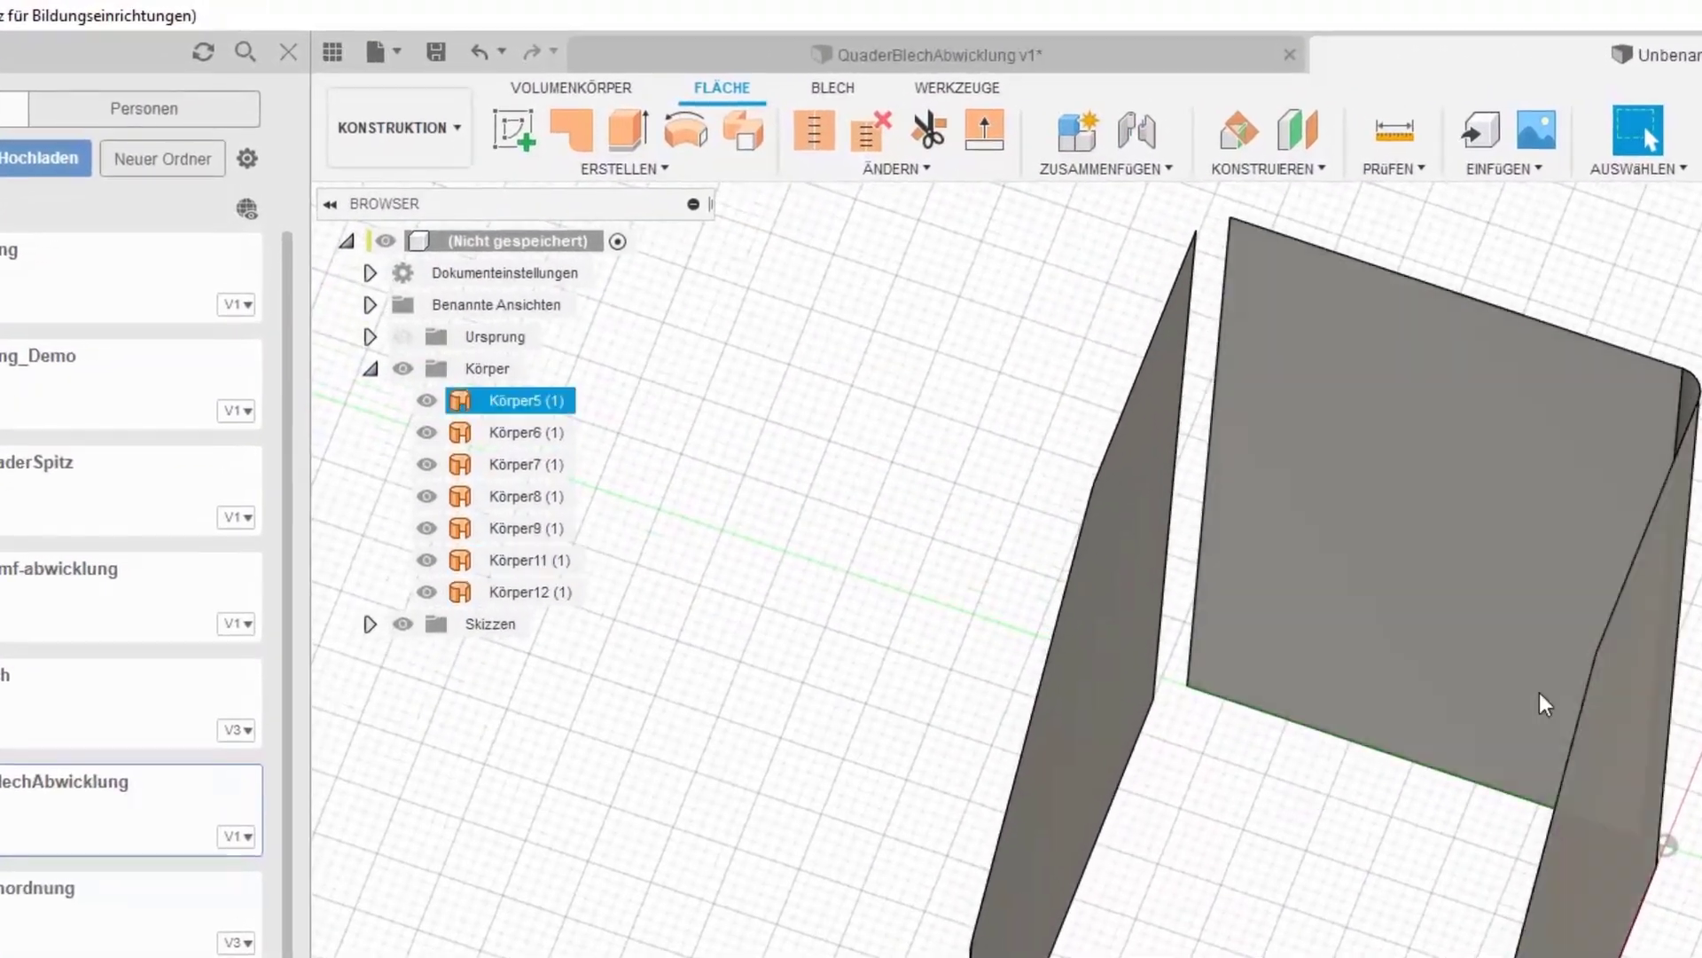
Stitch surface bodies Körper5 through Körper12 with Heften into the single body Körper13
middle_click_drag(1539, 693, 1243, 810, "shift")
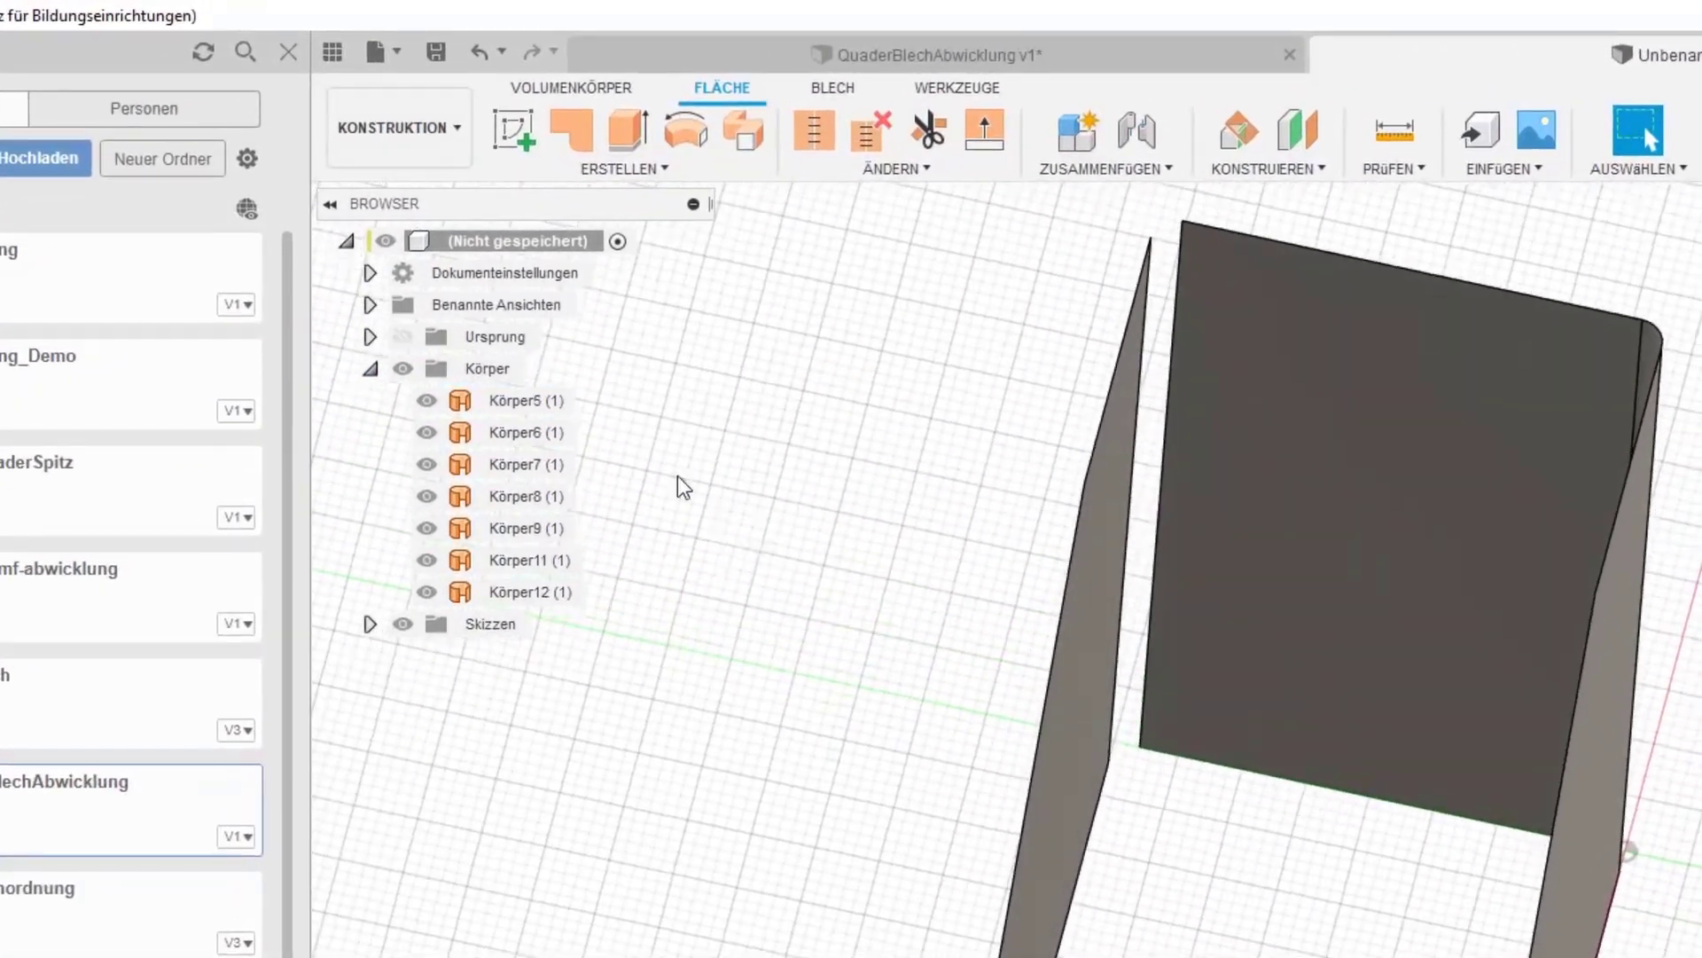
left_click(510, 400)
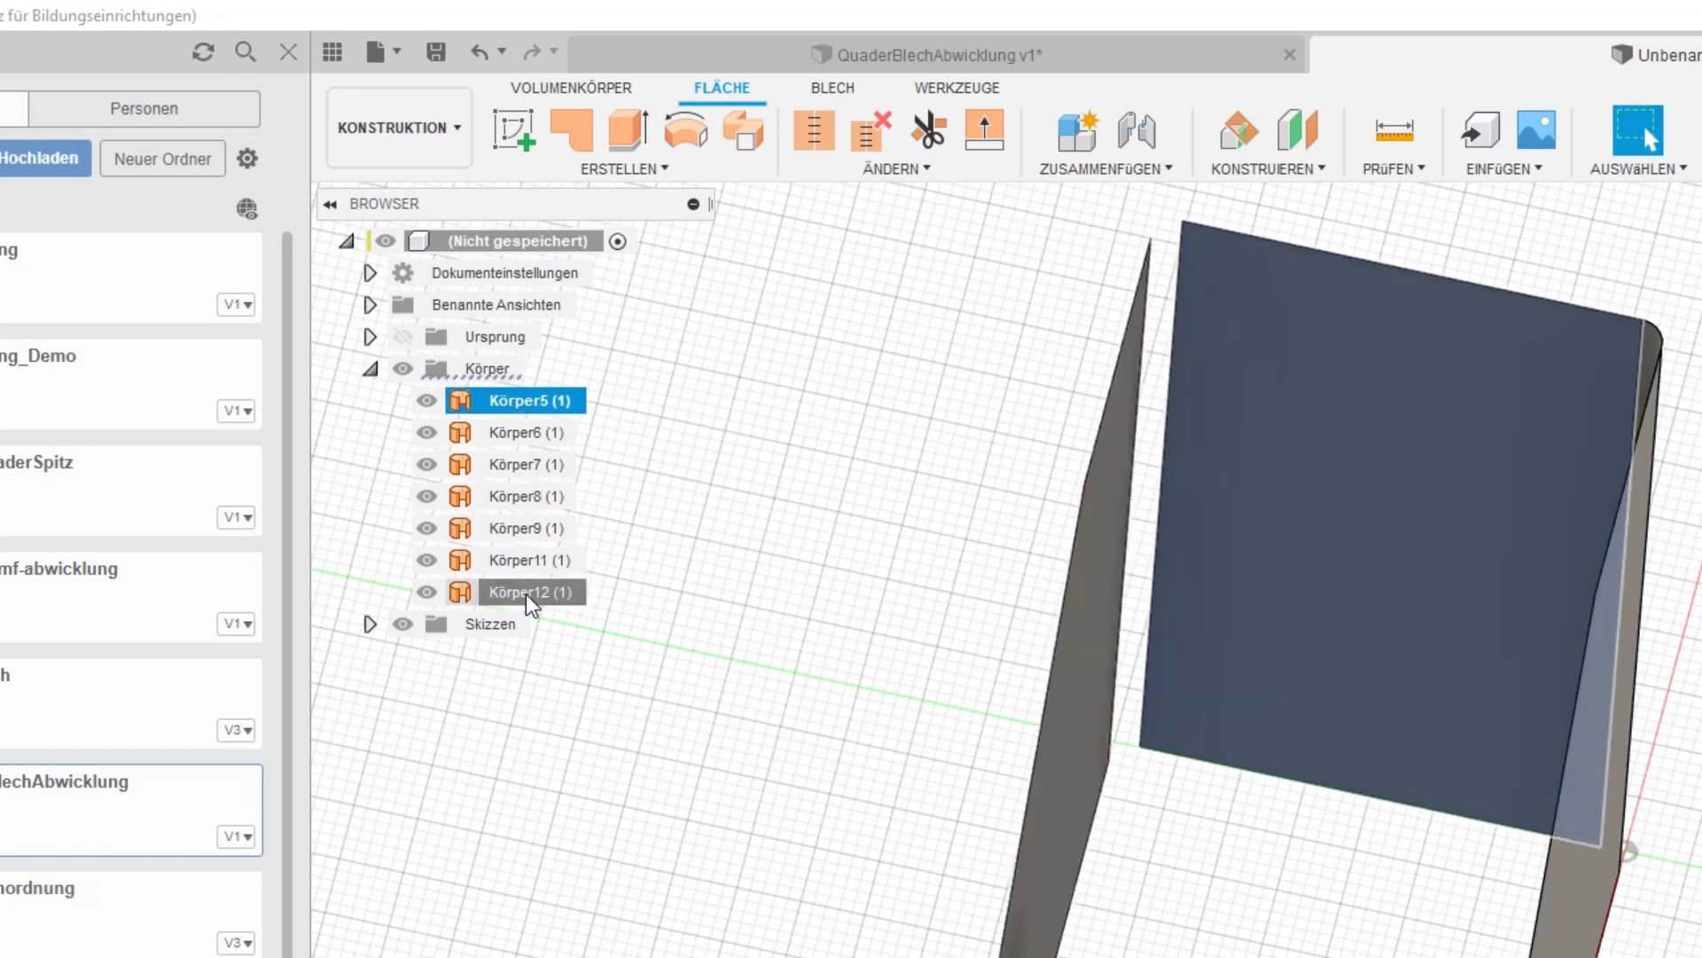
left_click(536, 593, "shift")
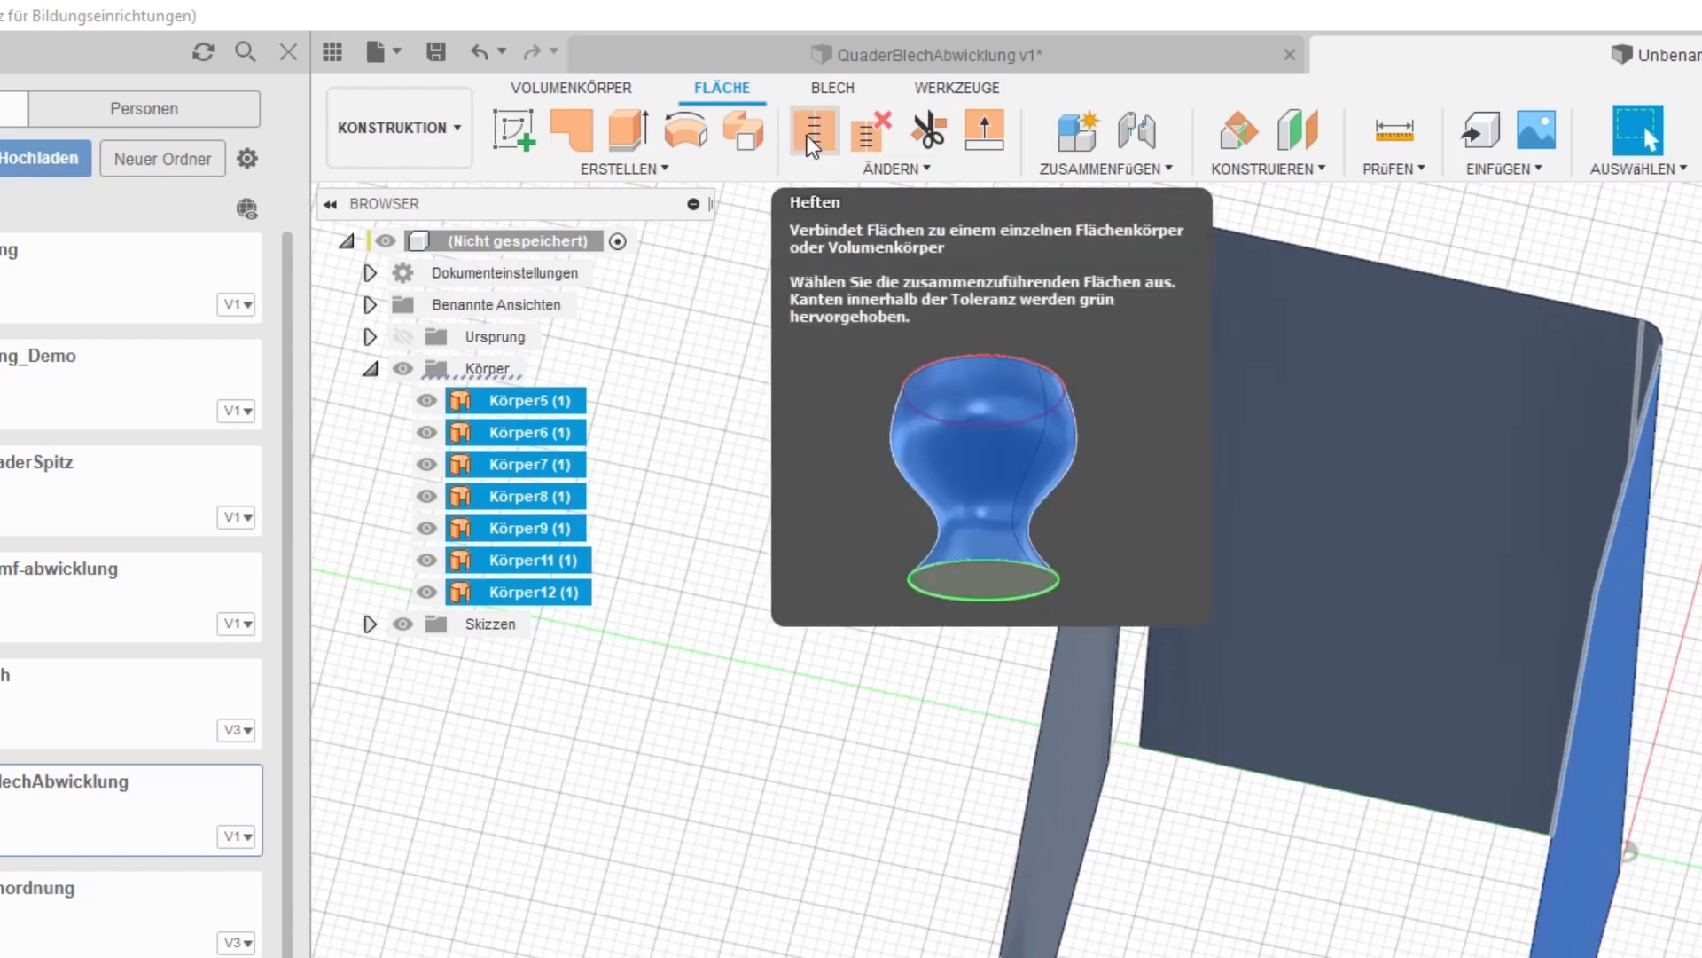
left_click(811, 145)
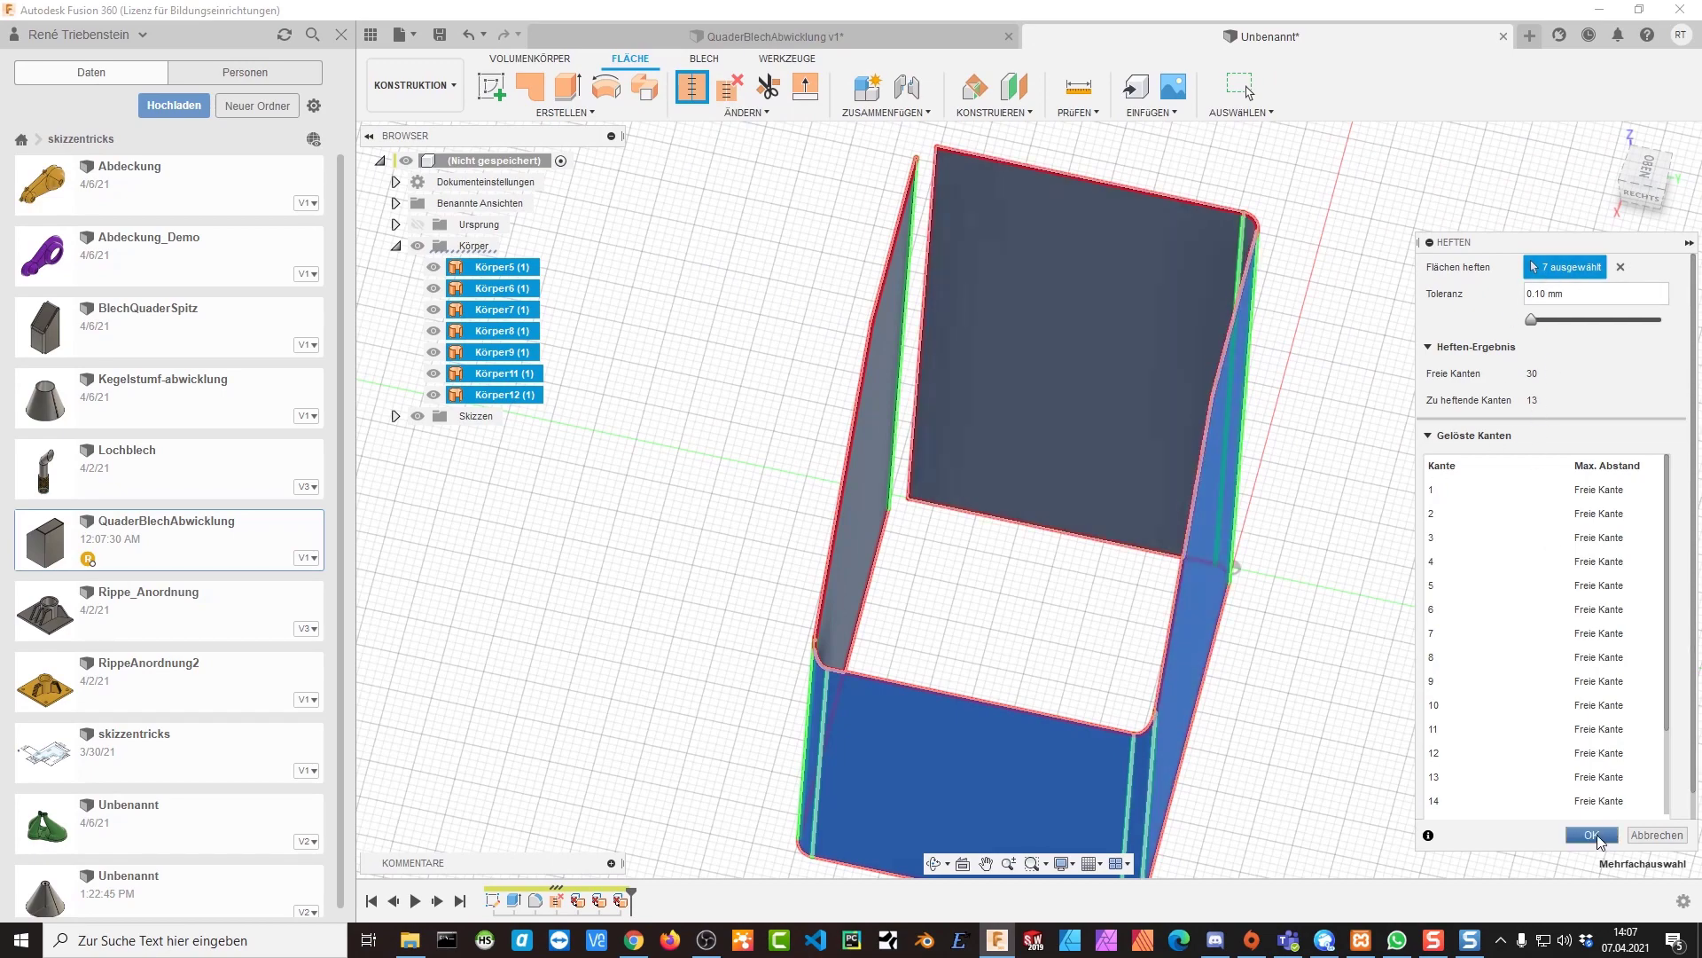
left_click(1593, 836)
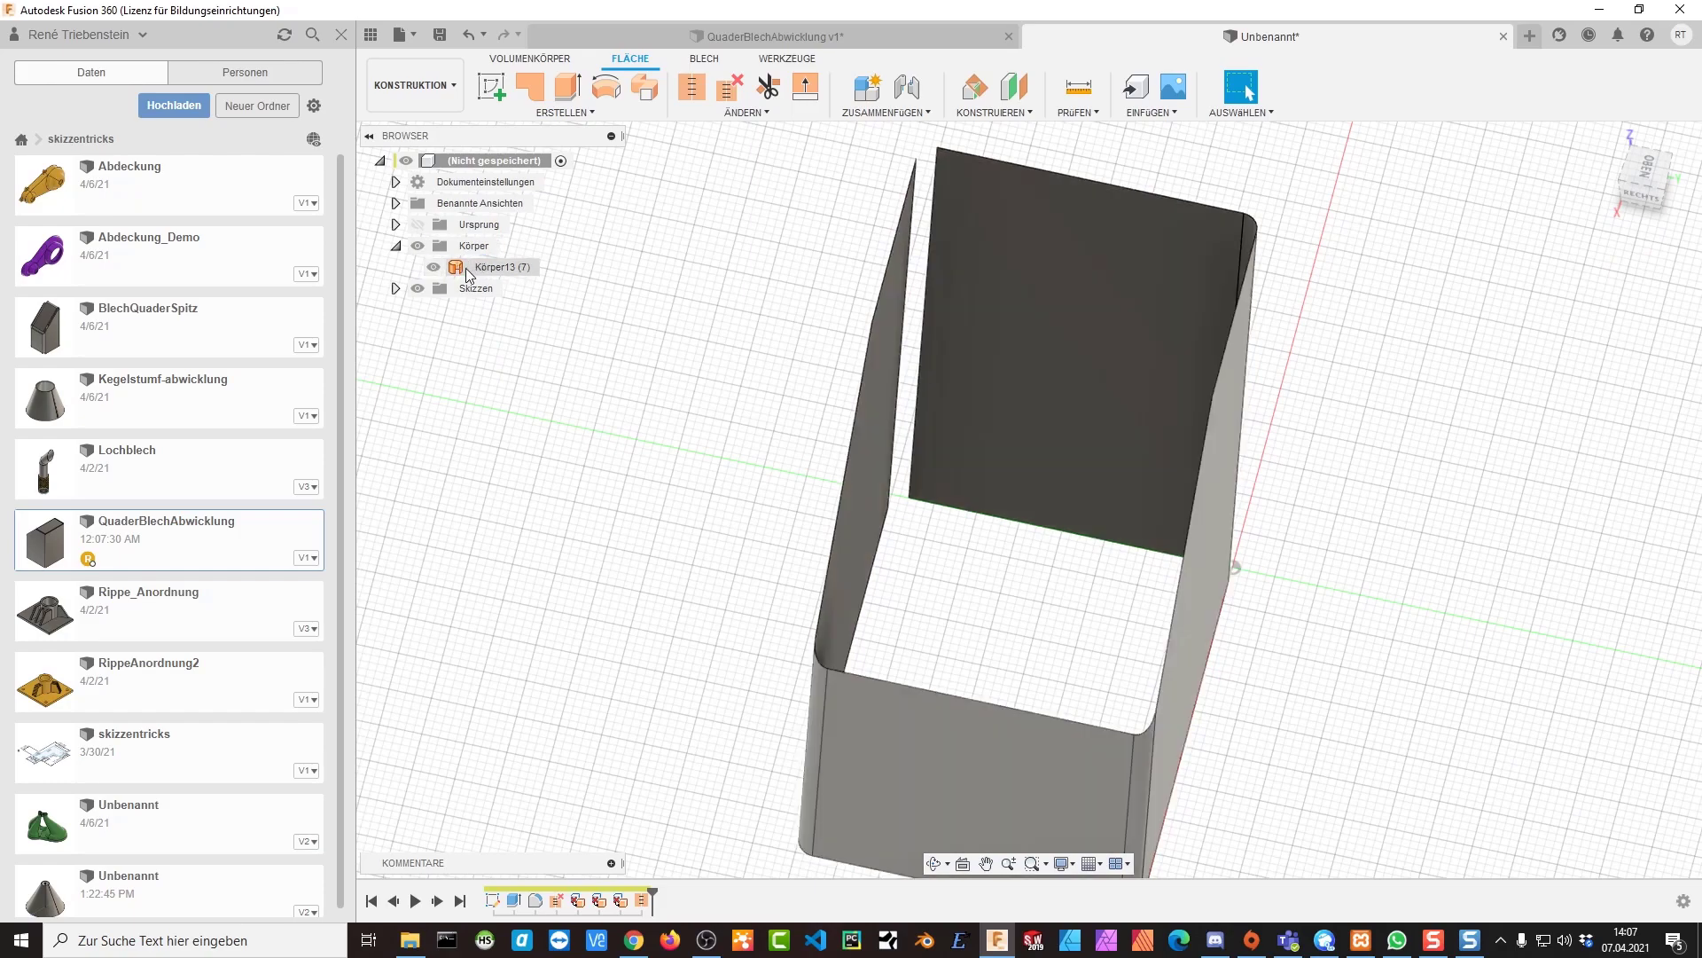
mouse_move(684, 345)
middle_mouse_down("shift")
mouse_move(1238, 630)
mouse_move(1022, 300)
mouse_move(1078, 231)
mouse_move(1200, 528)
mouse_move(914, 392)
middle_mouse_up("shift")
key("Escape")
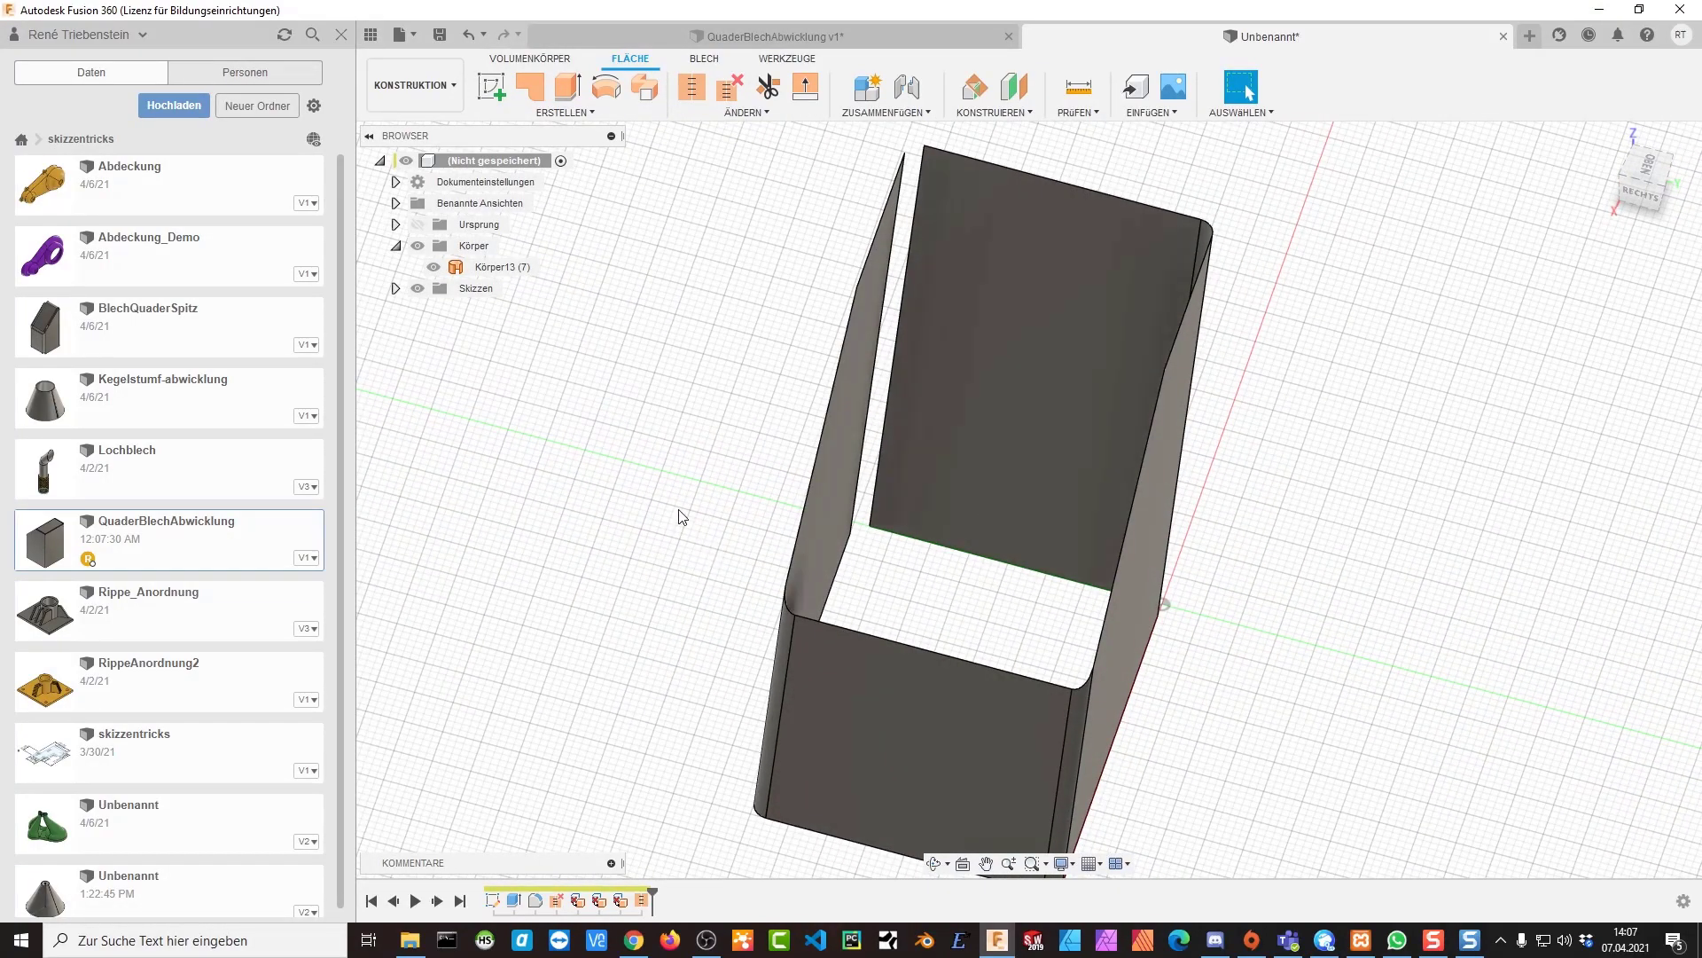
mouse_move(825, 546)
middle_mouse_down("shift")
mouse_move(759, 506)
mouse_move(726, 444)
middle_mouse_up("shift")
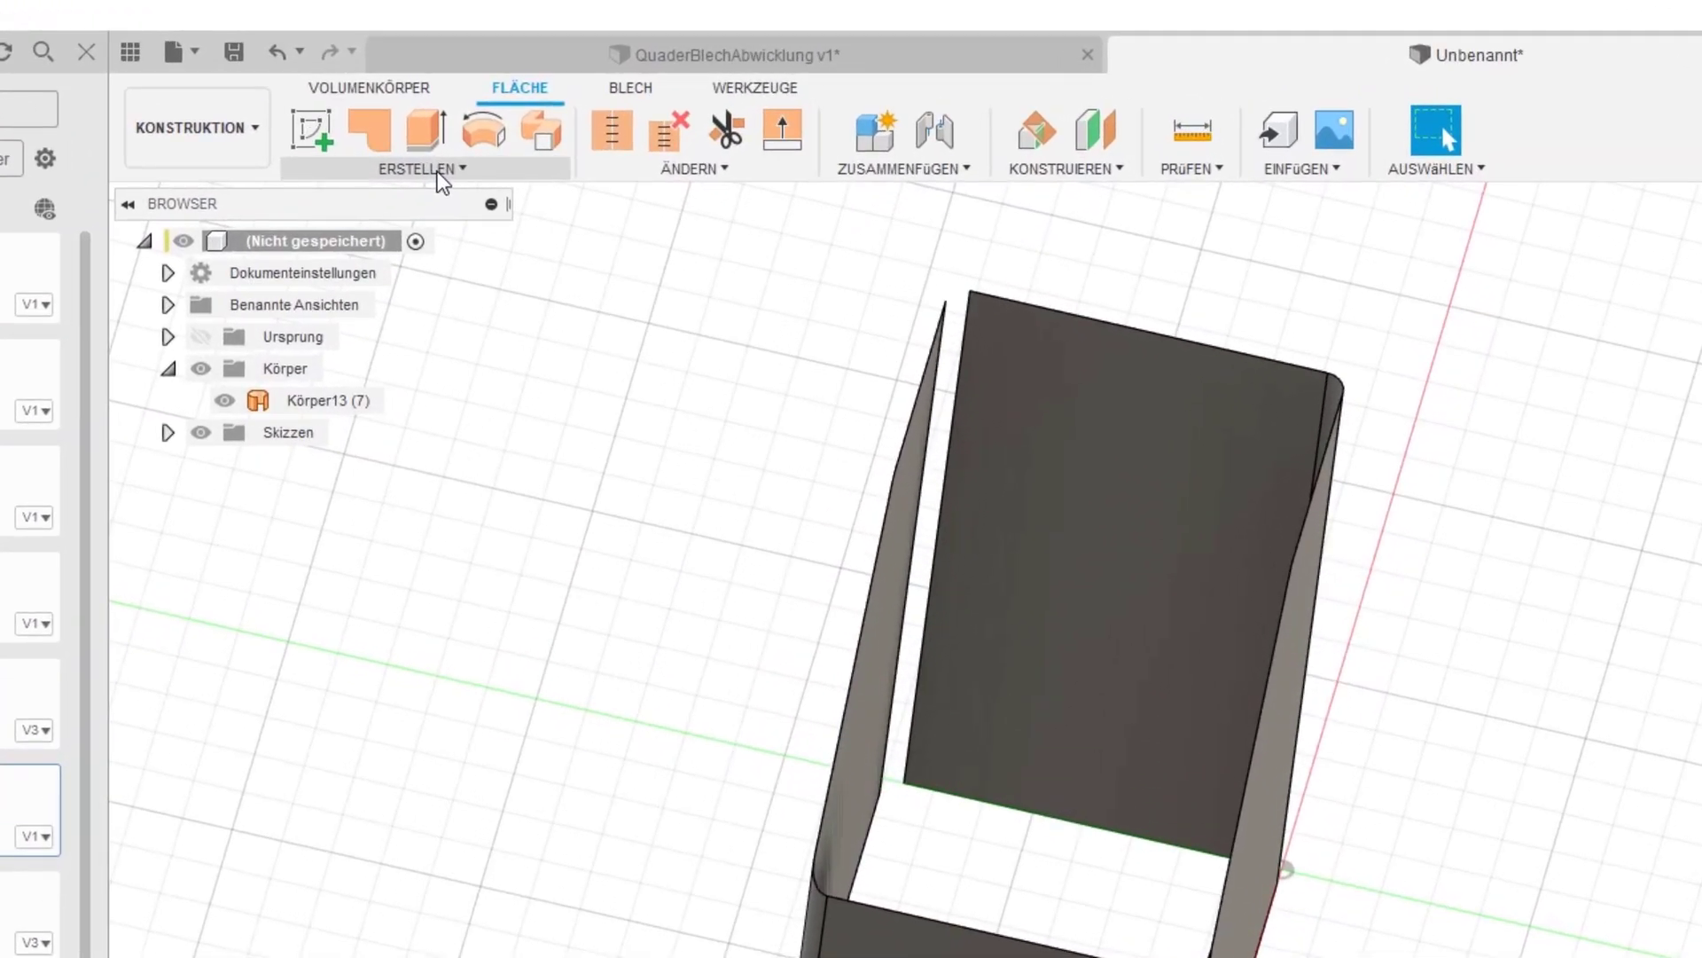
Thicken the stitched surface by 1.00 mm with Verdicken, creating solid body Körper14
left_click(439, 170)
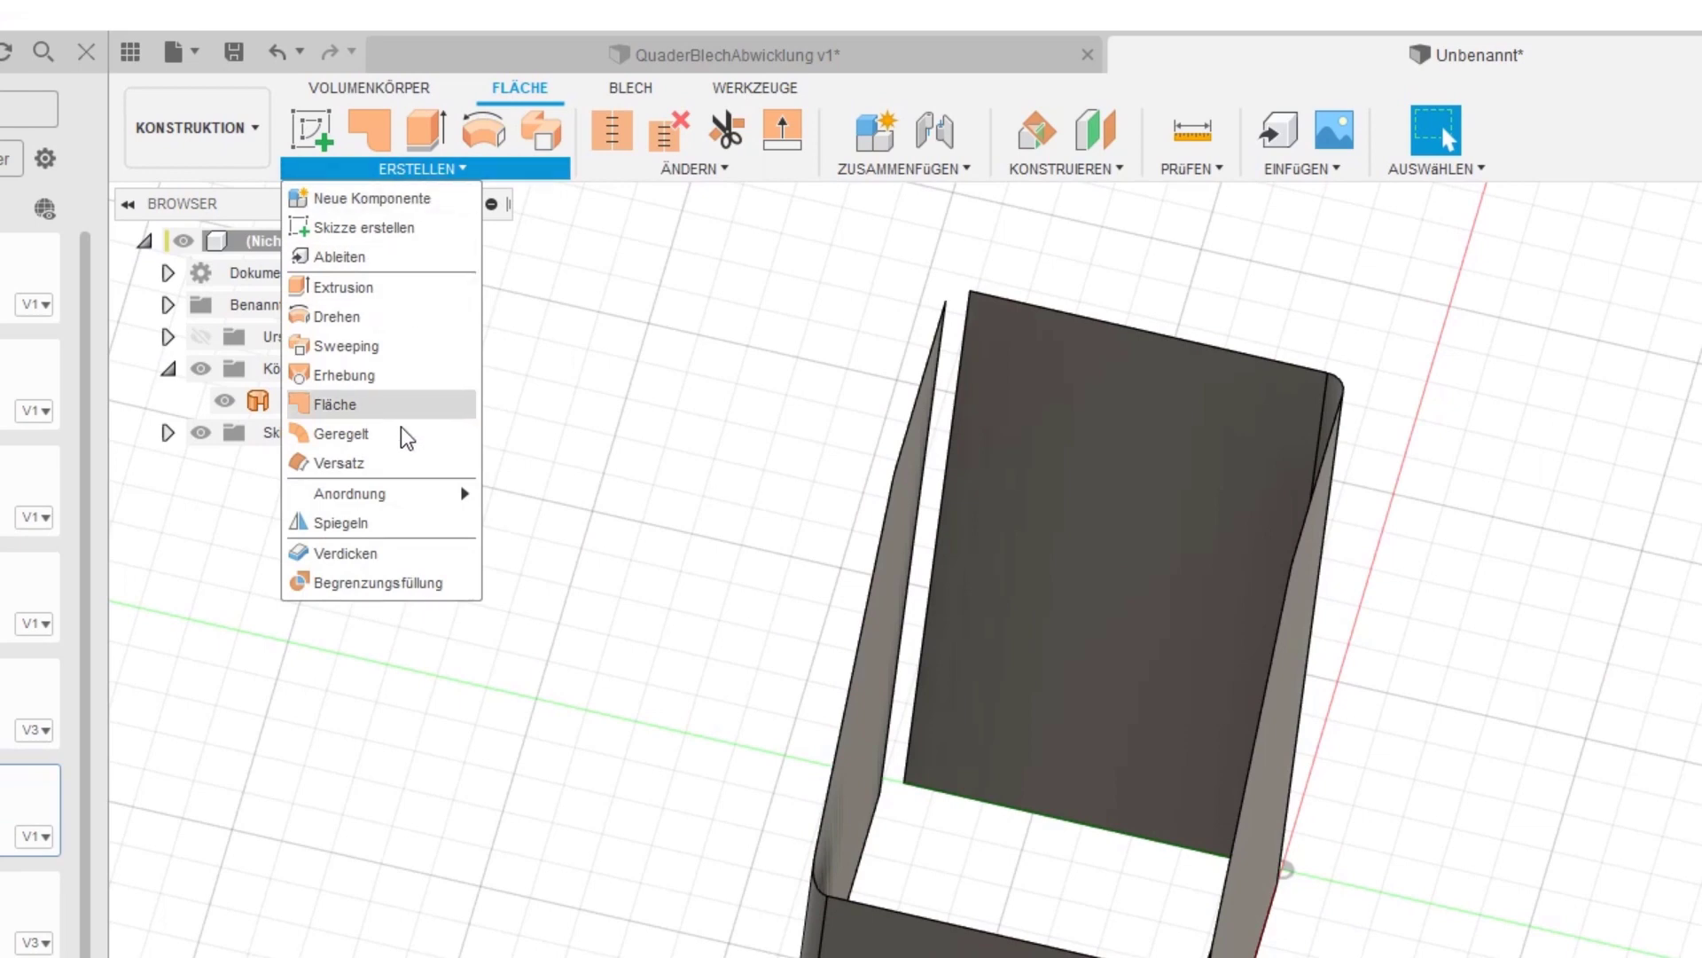
left_click(369, 558)
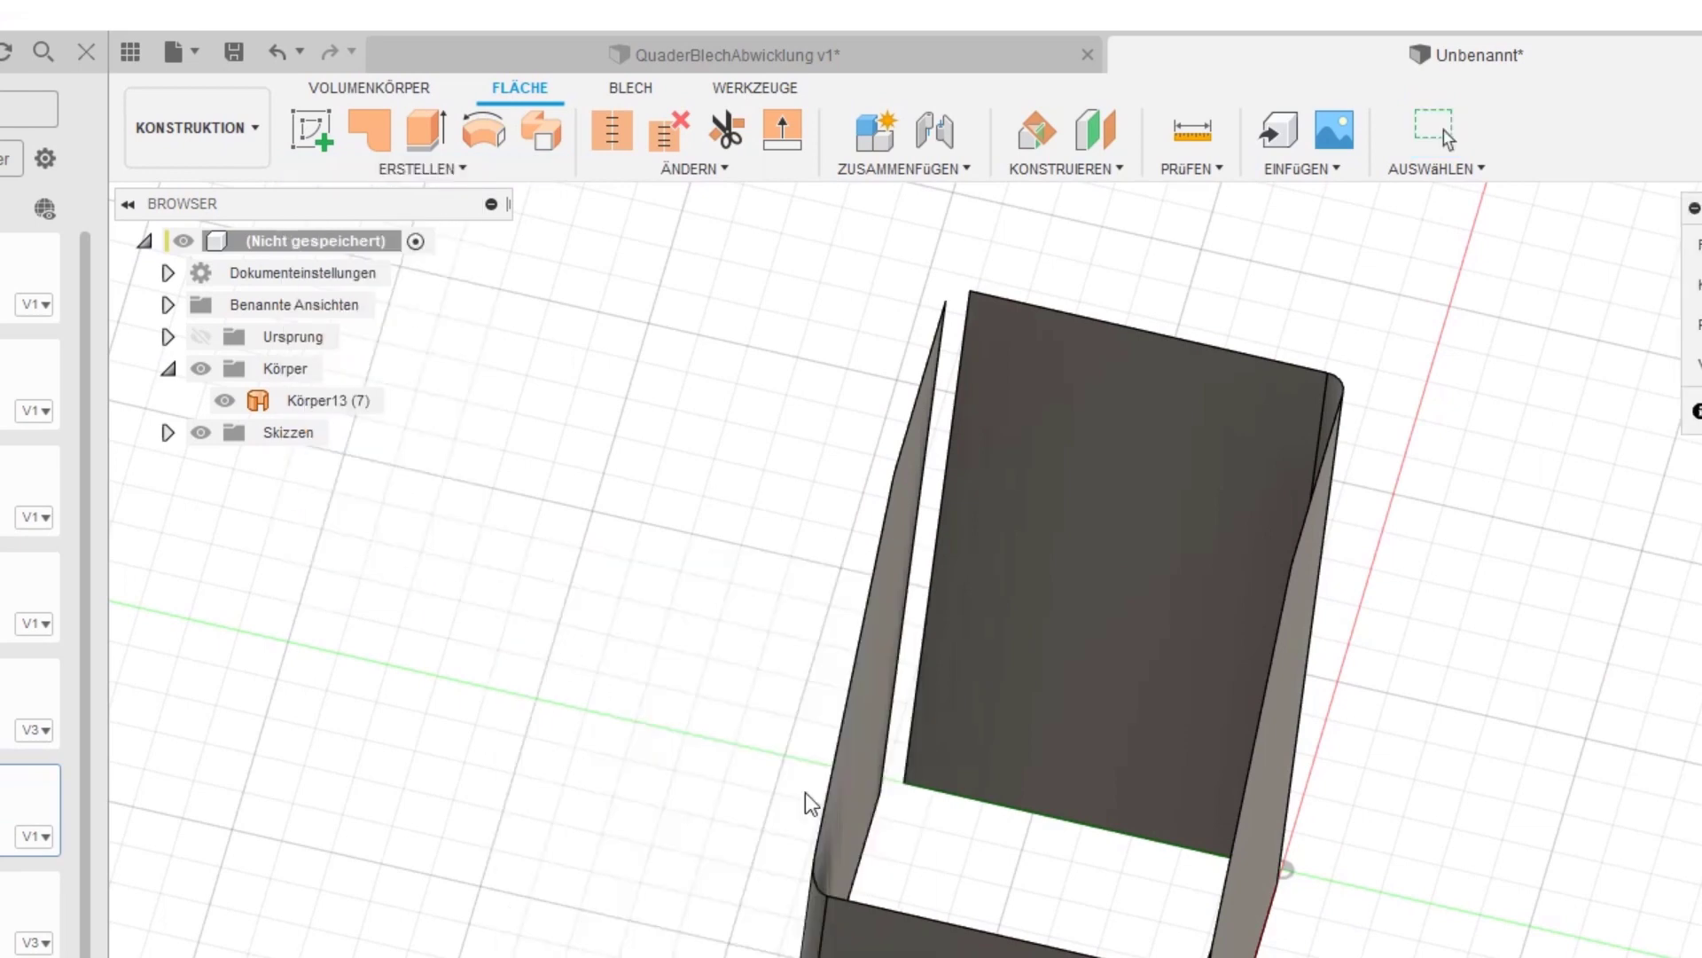
left_click(887, 780)
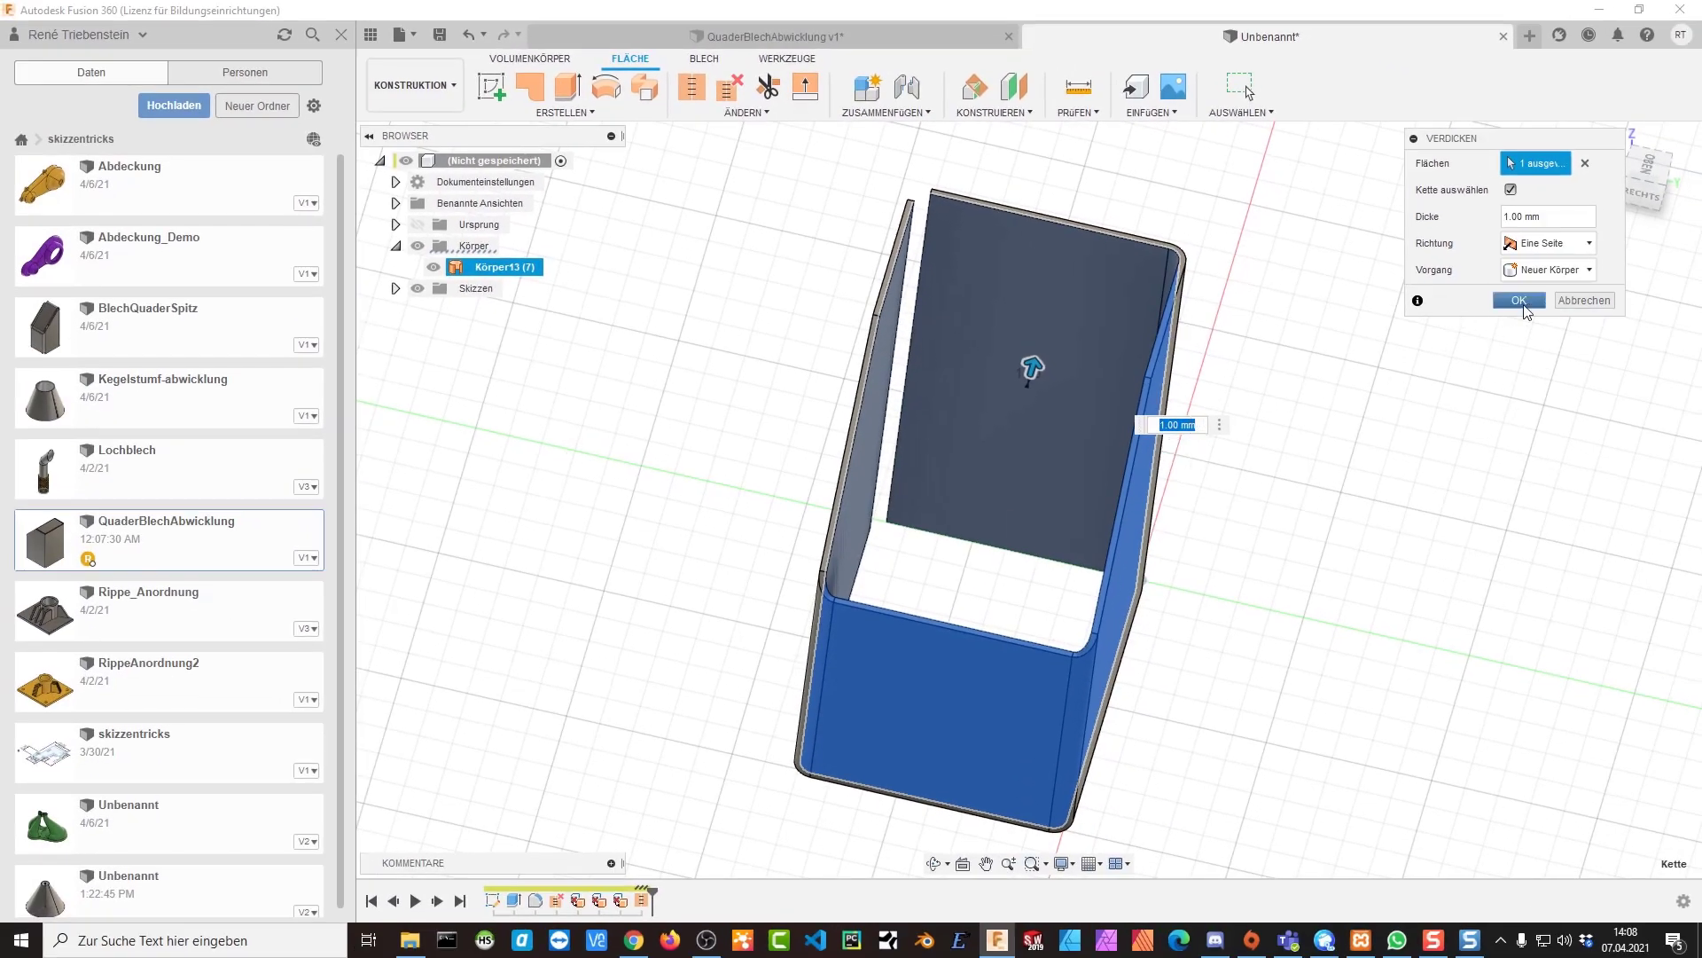
left_click(1519, 301)
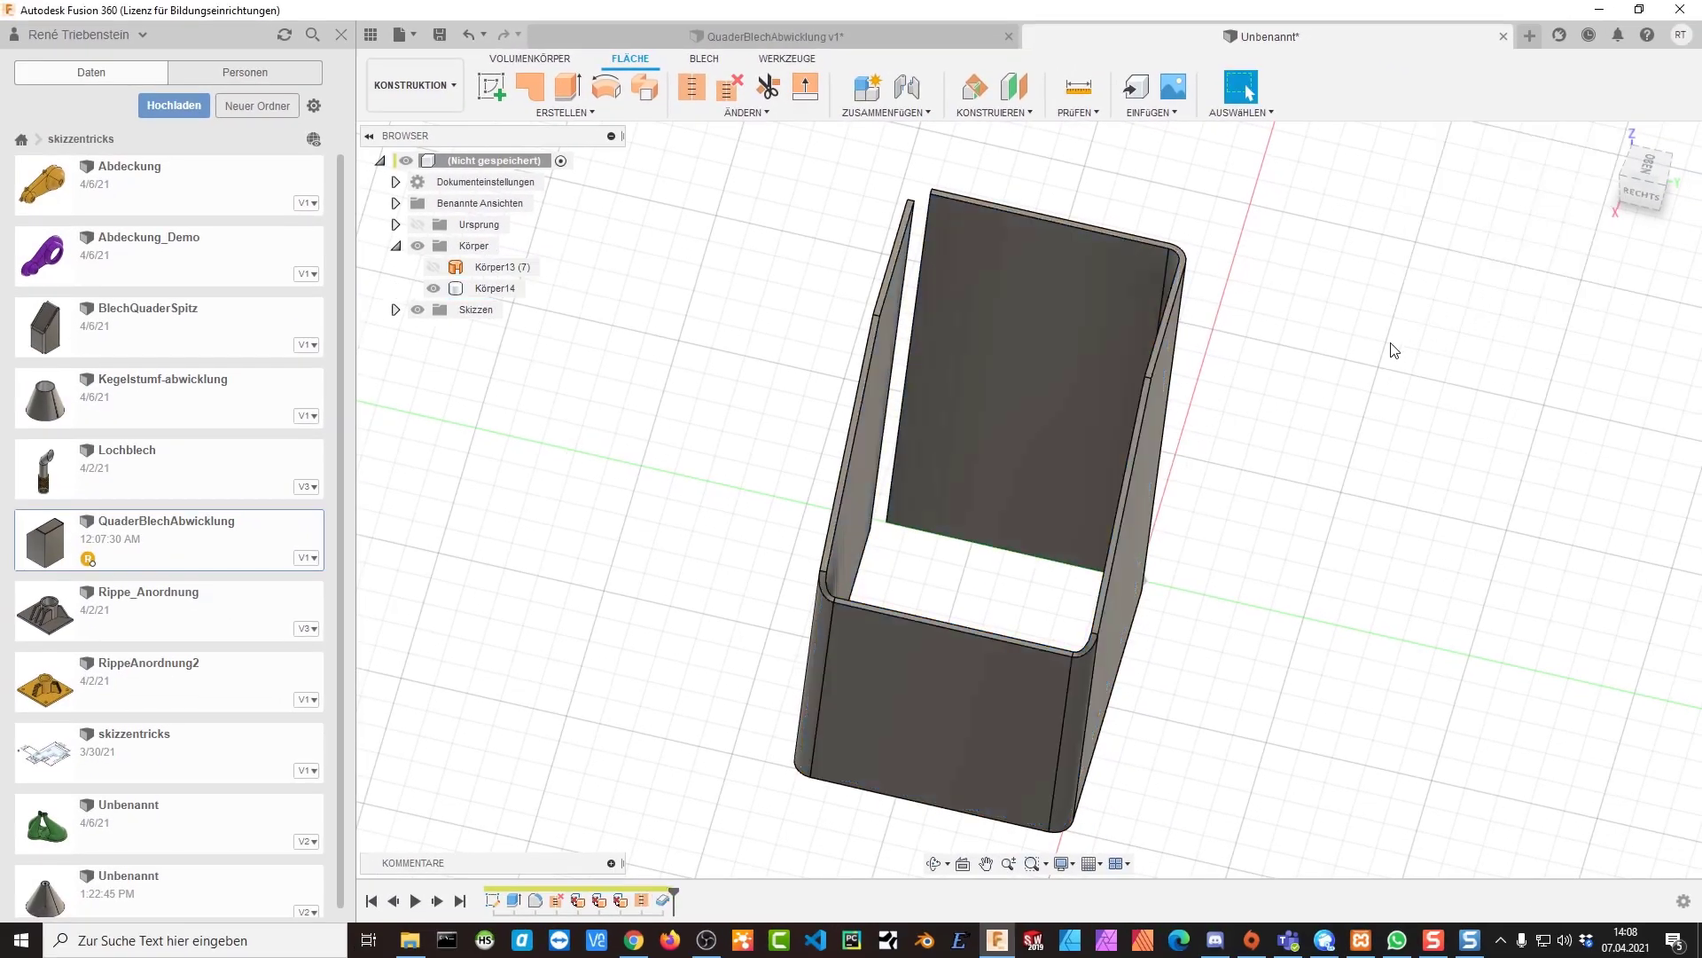
mouse_move(1188, 566)
middle_mouse_down("shift")
mouse_move(1110, 676)
mouse_move(938, 280)
mouse_move(1080, 461)
middle_mouse_up("shift")
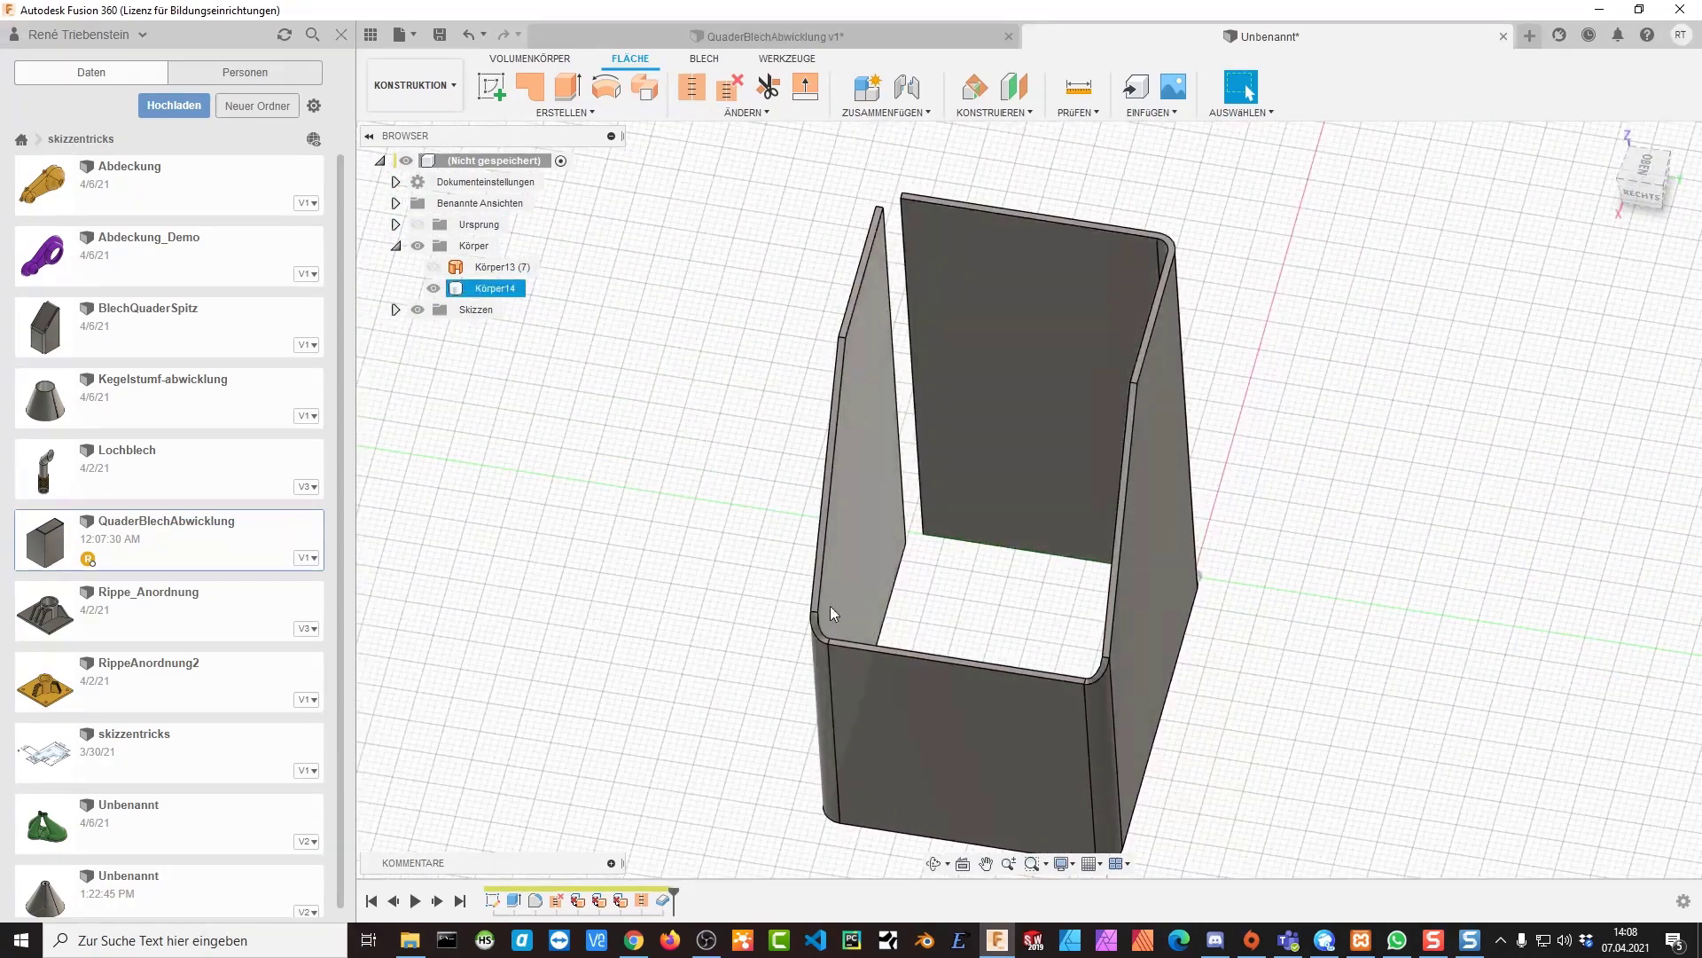
key("Escape")
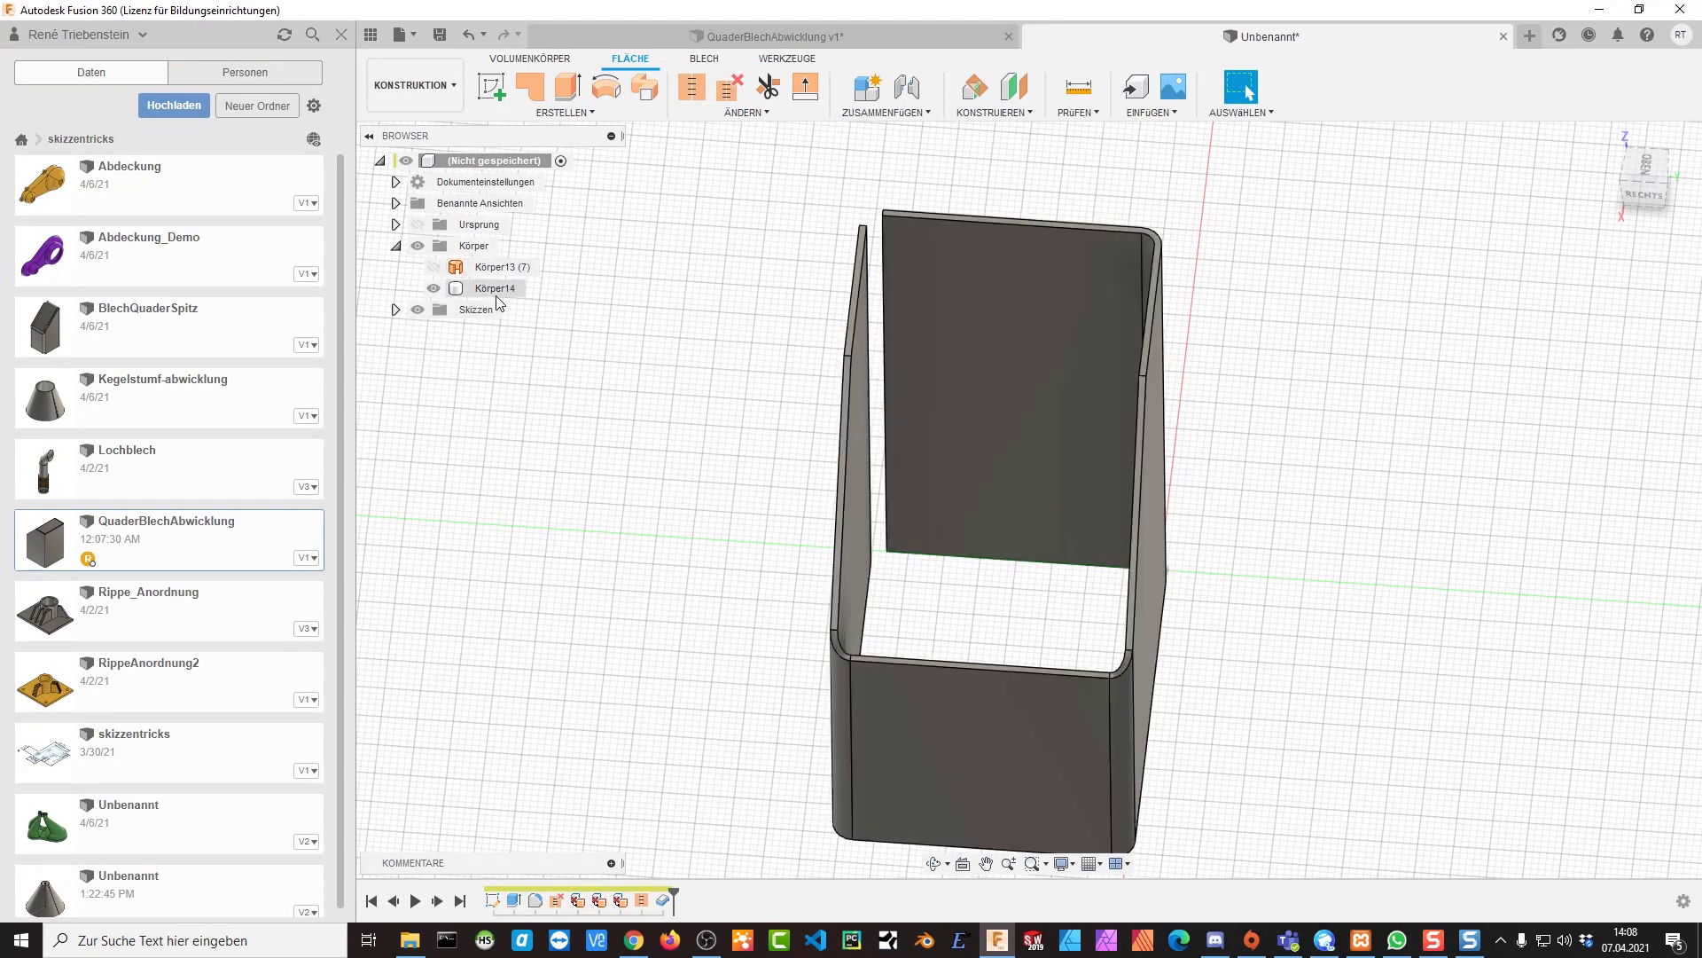
left_click(496, 291)
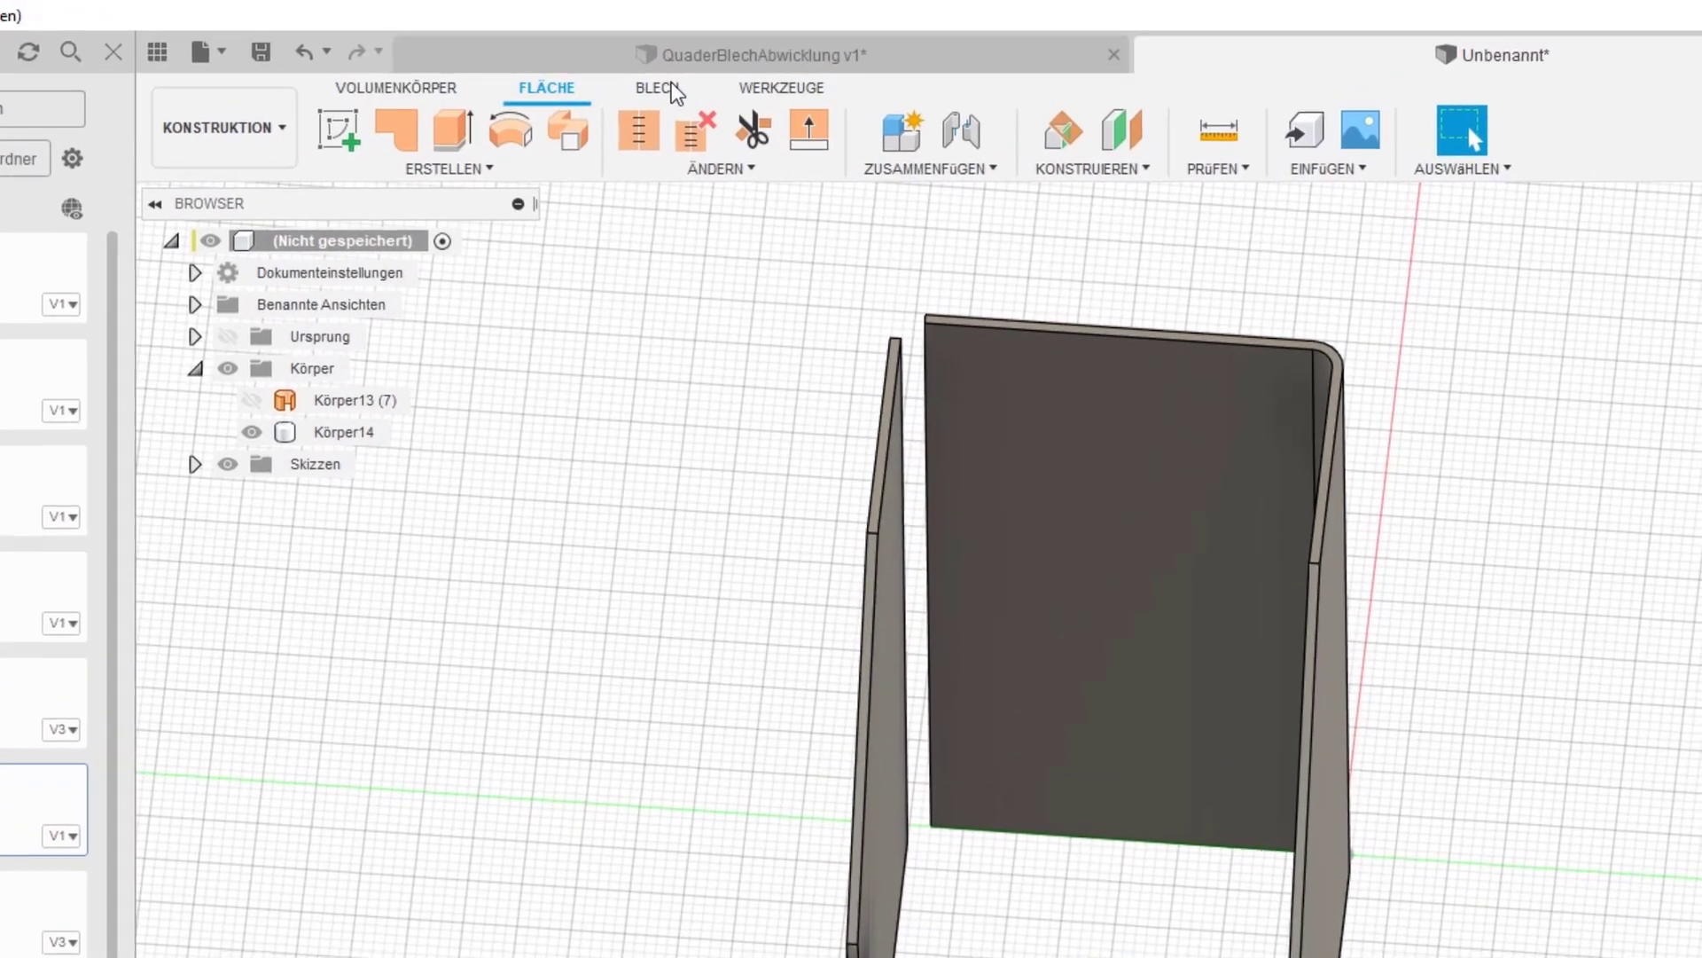
Convert Körper14 into sheet metal from an outer face using the Aluminium (mm) rule
left_click(676, 93)
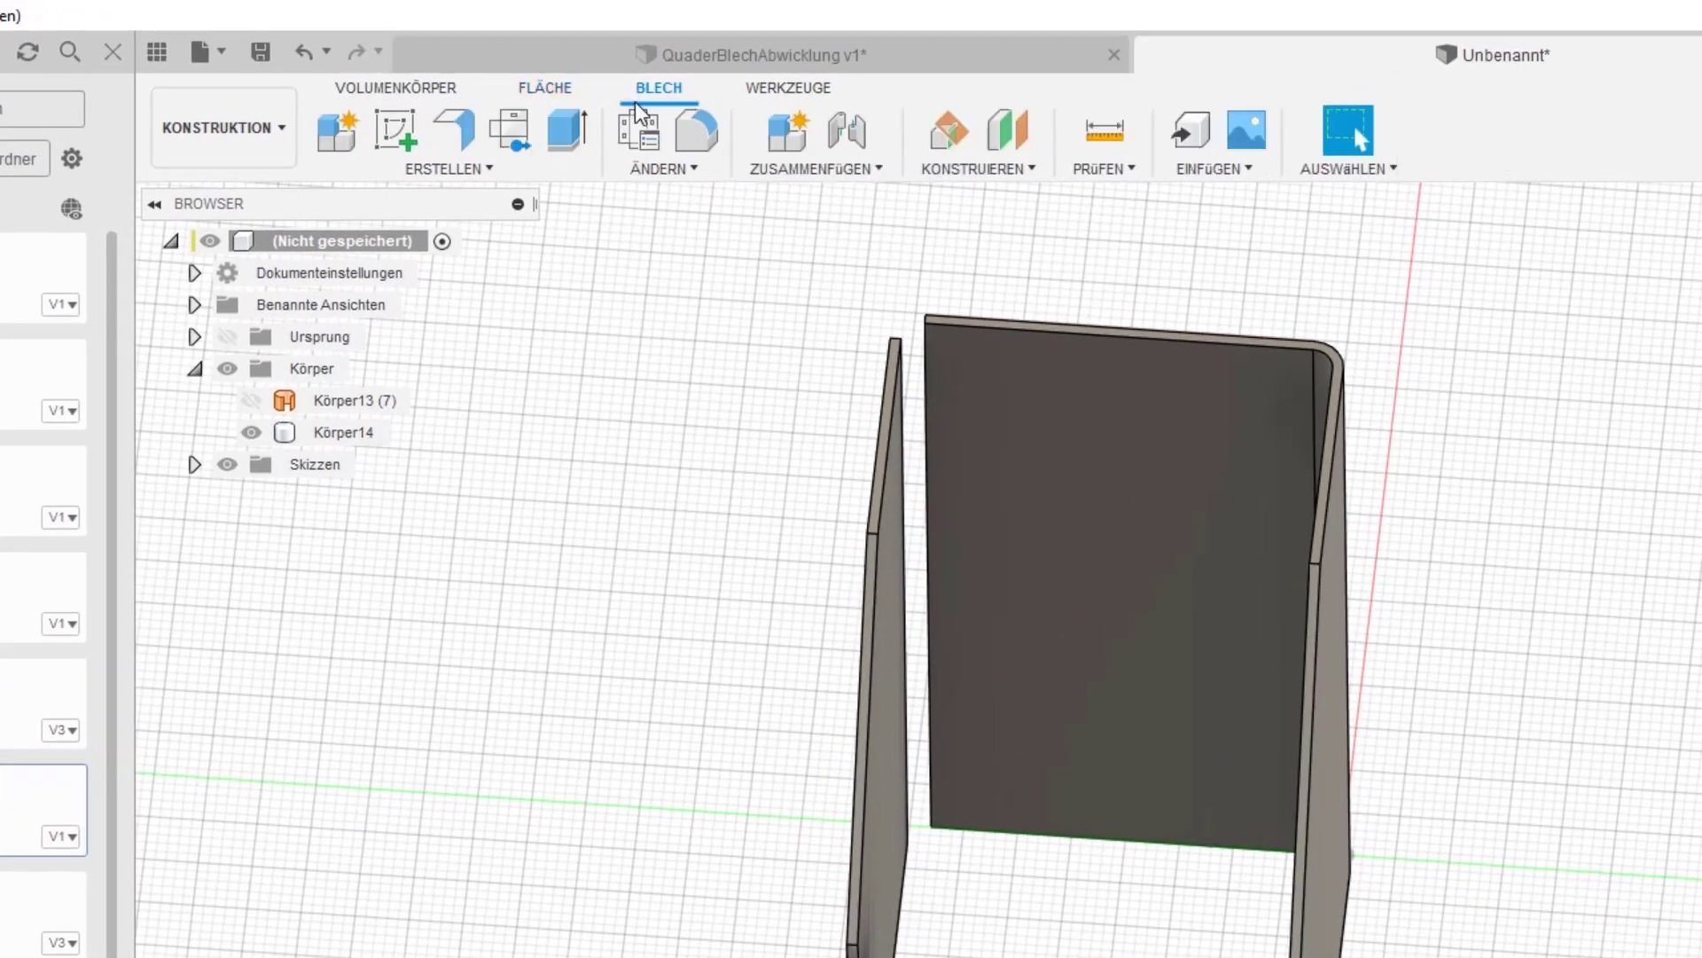
left_click(458, 168)
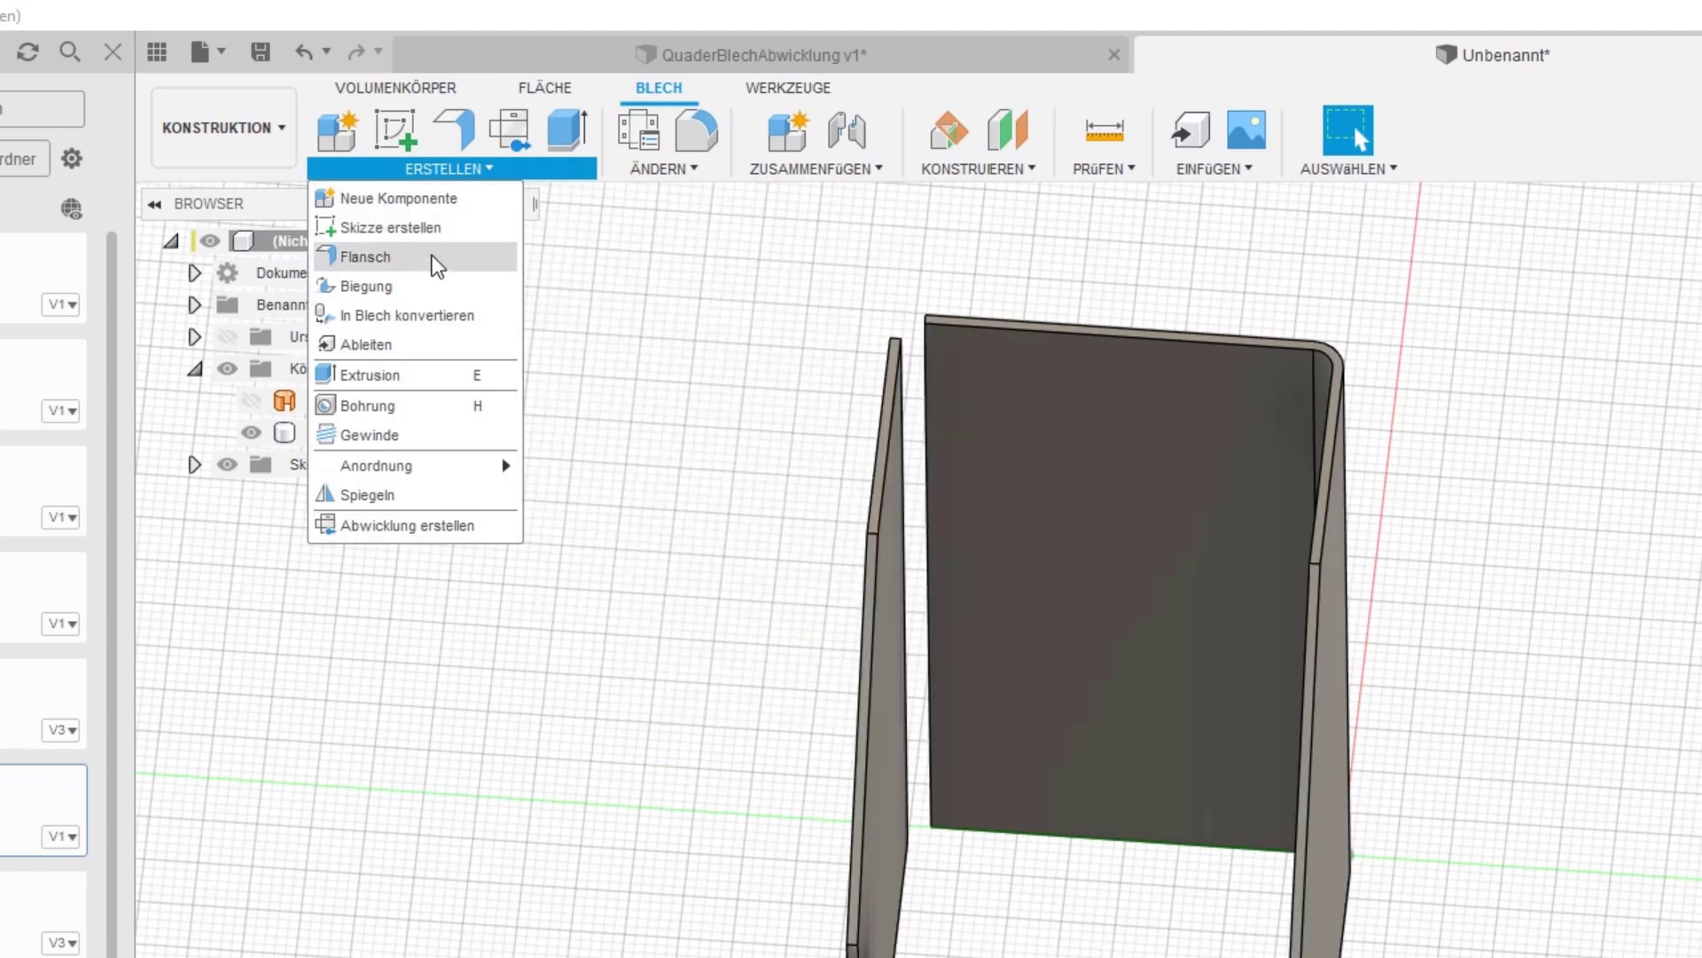
left_click(406, 318)
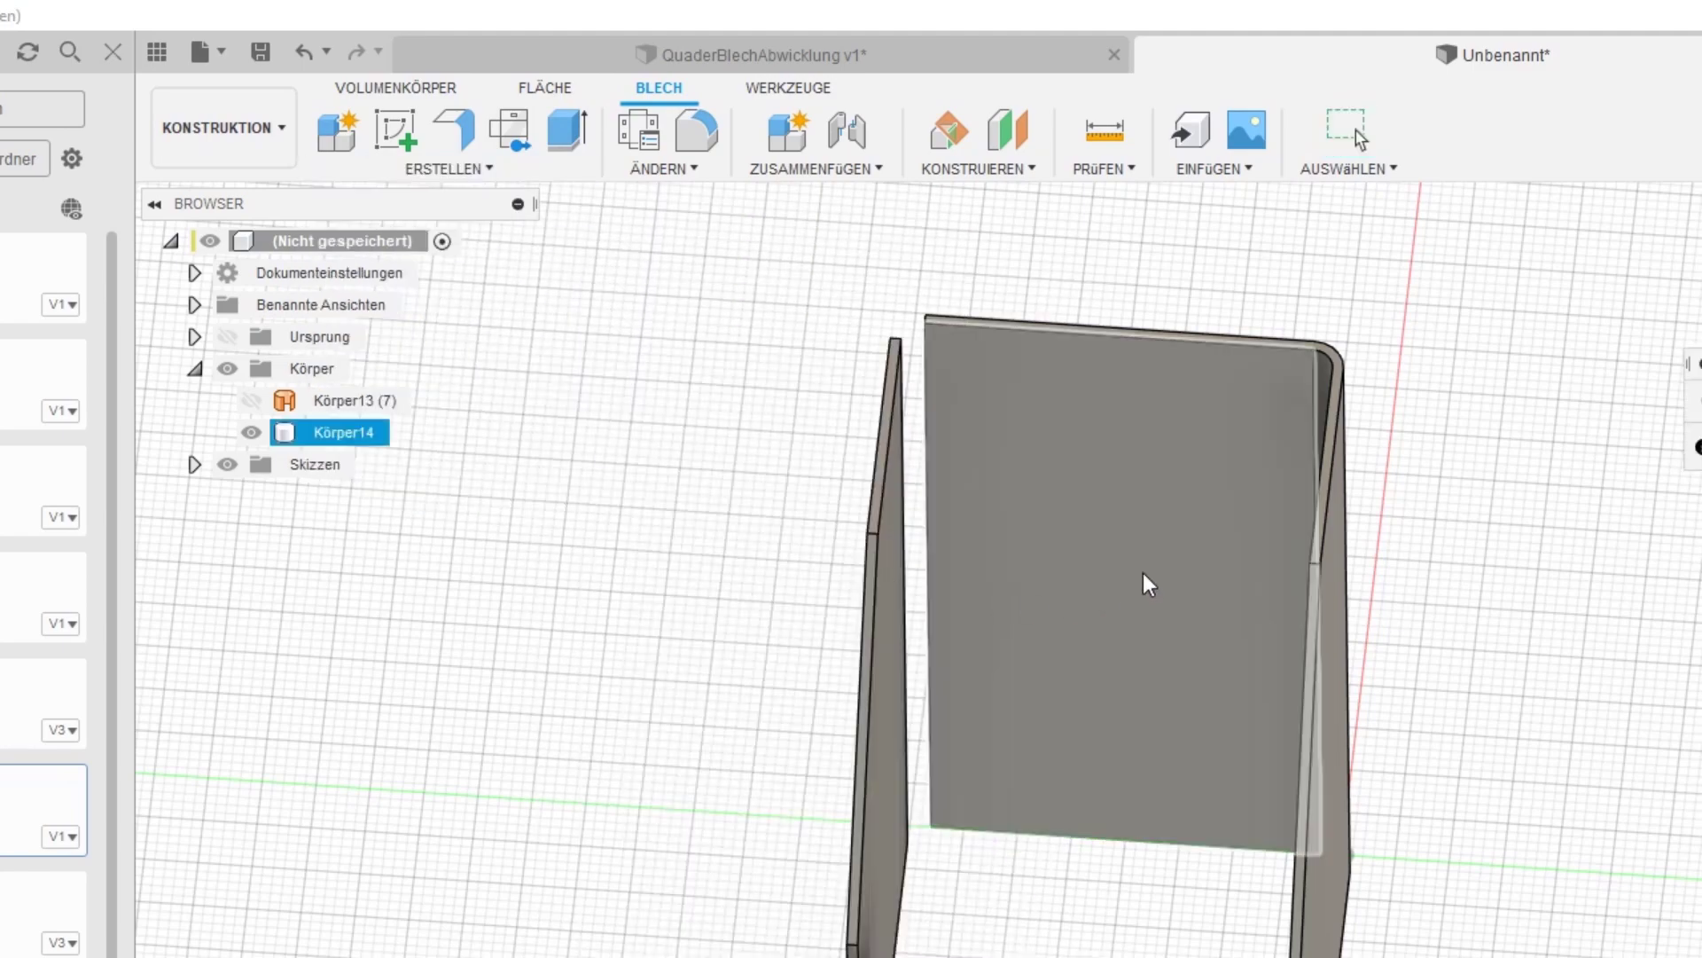
middle_click_drag(1100, 496, 1205, 633, "shift")
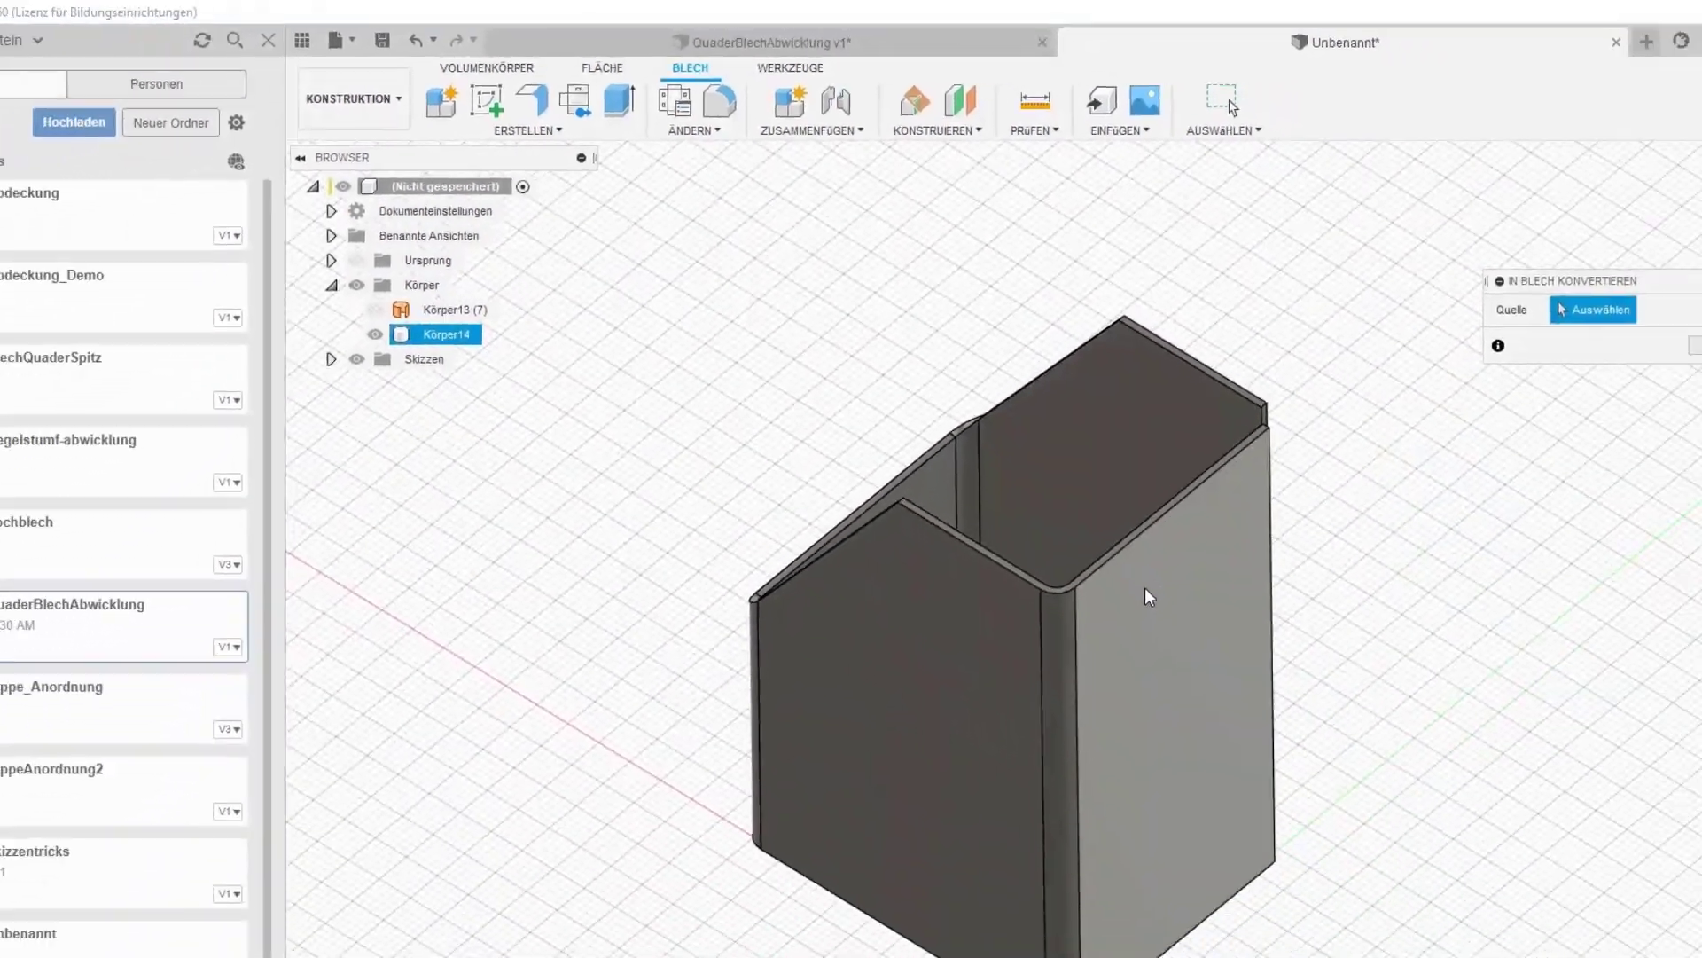
left_click(1096, 519)
mouse_move(1117, 532)
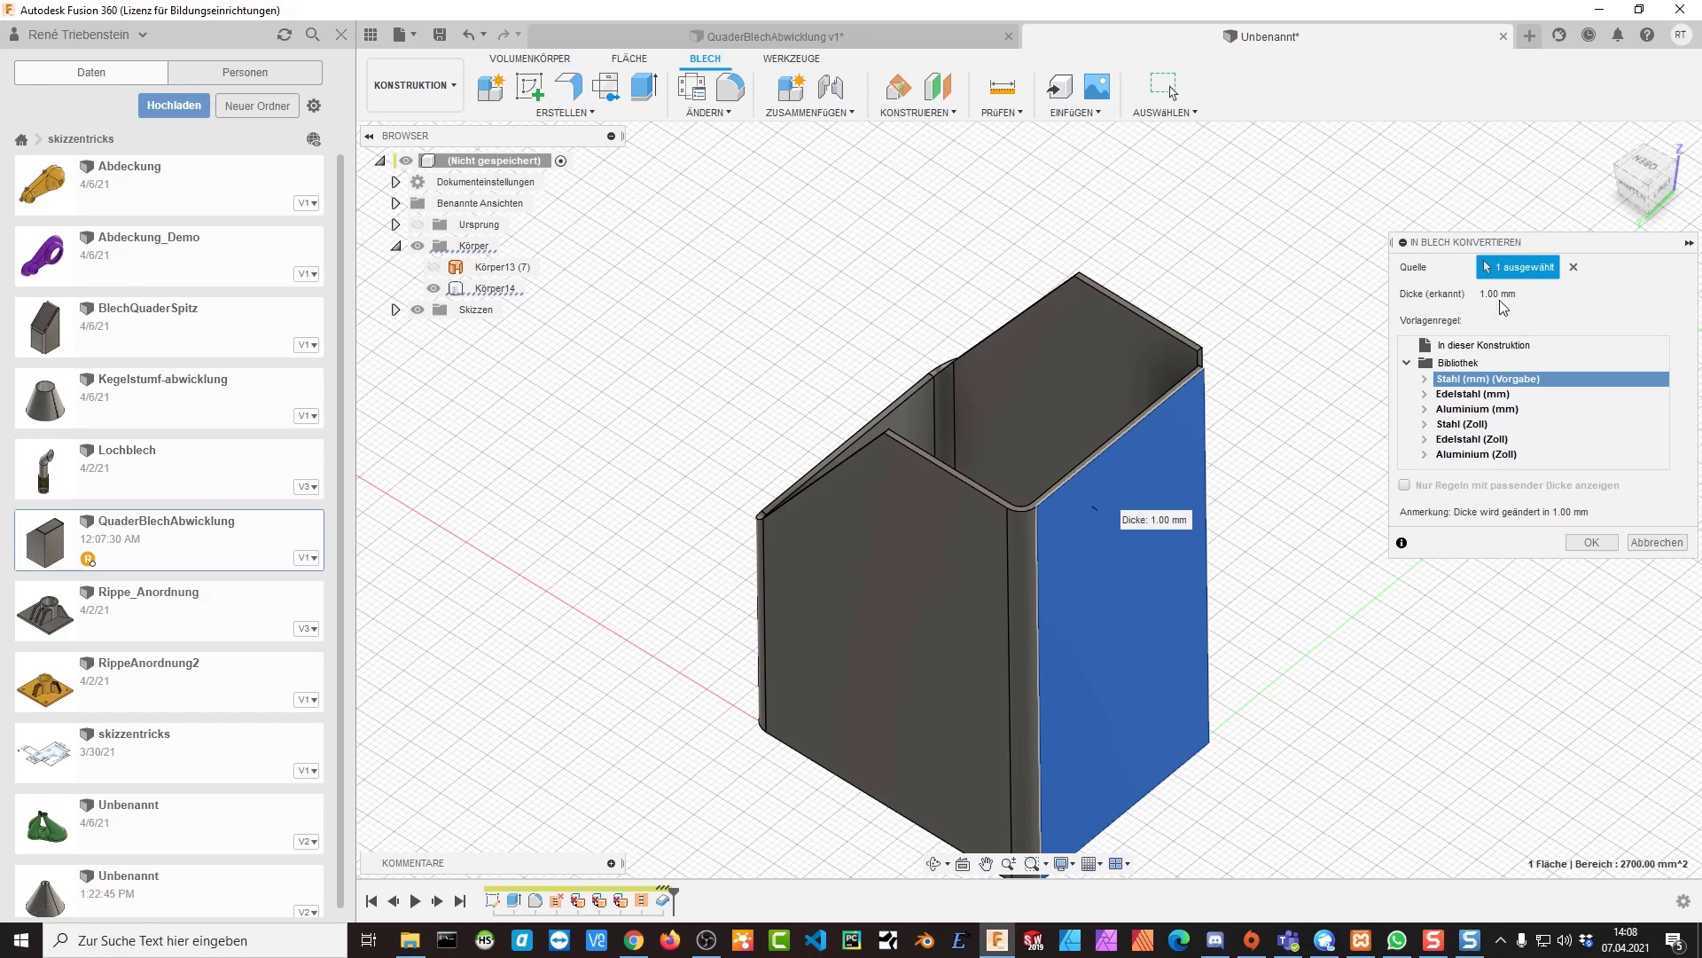
left_click(1478, 409)
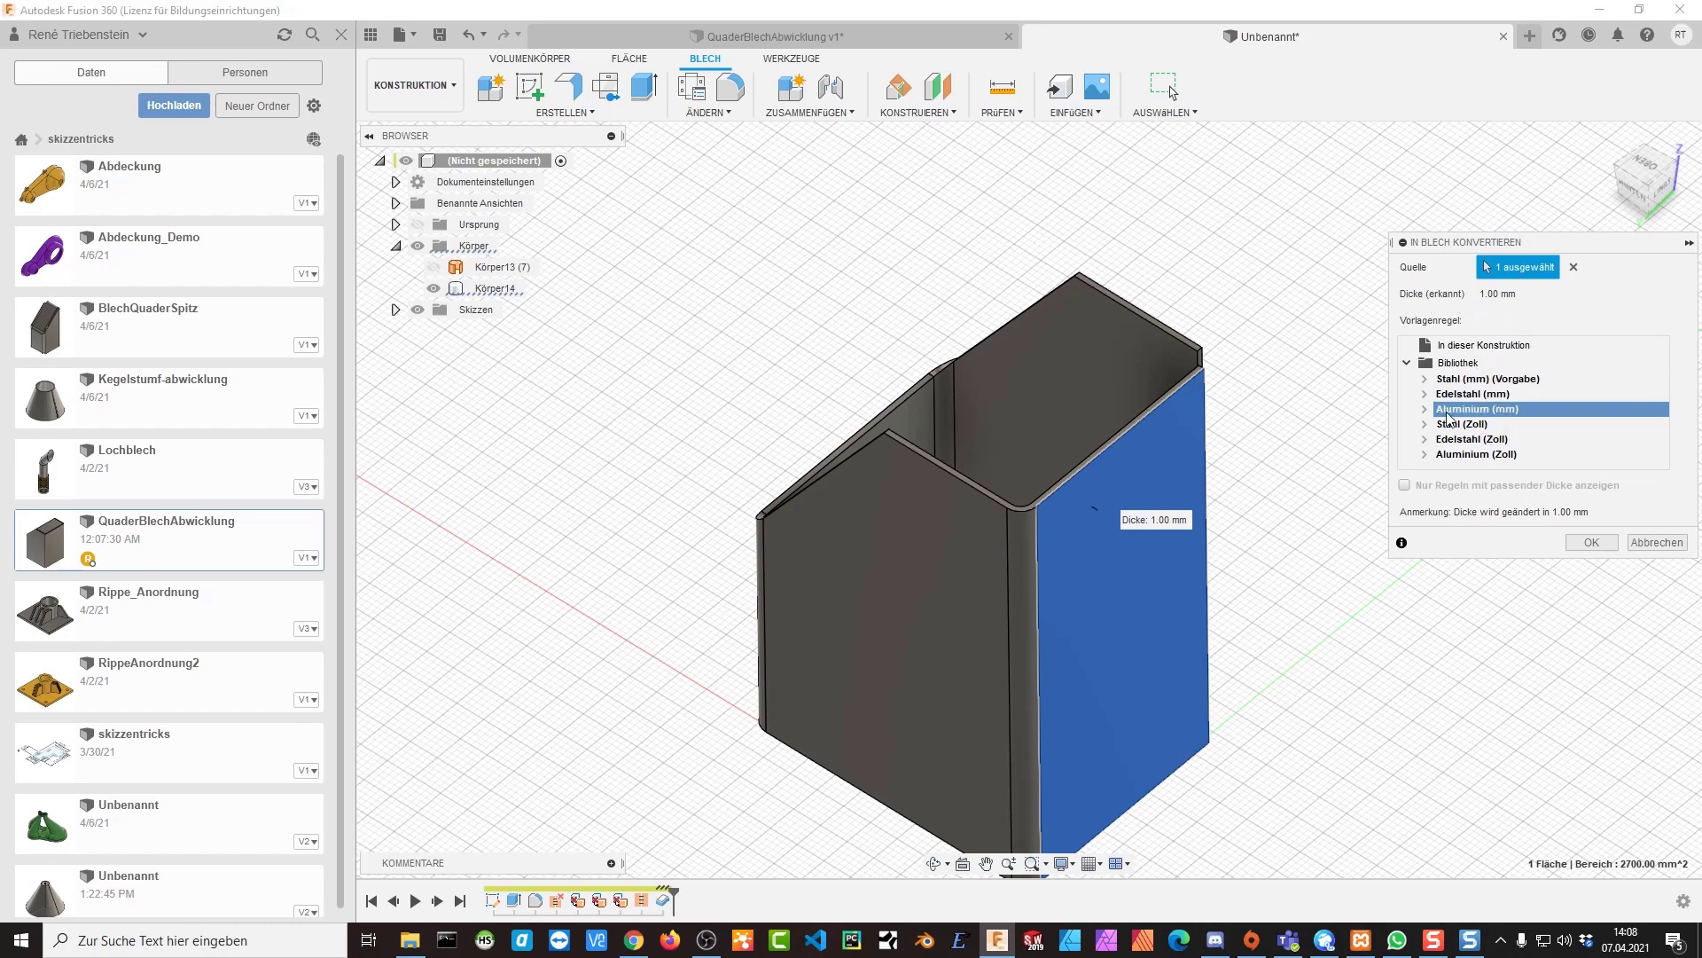
left_click(1593, 544)
mouse_move(1472, 512)
middle_mouse_down("shift")
mouse_move(869, 503)
mouse_move(1098, 497)
middle_mouse_up("shift")
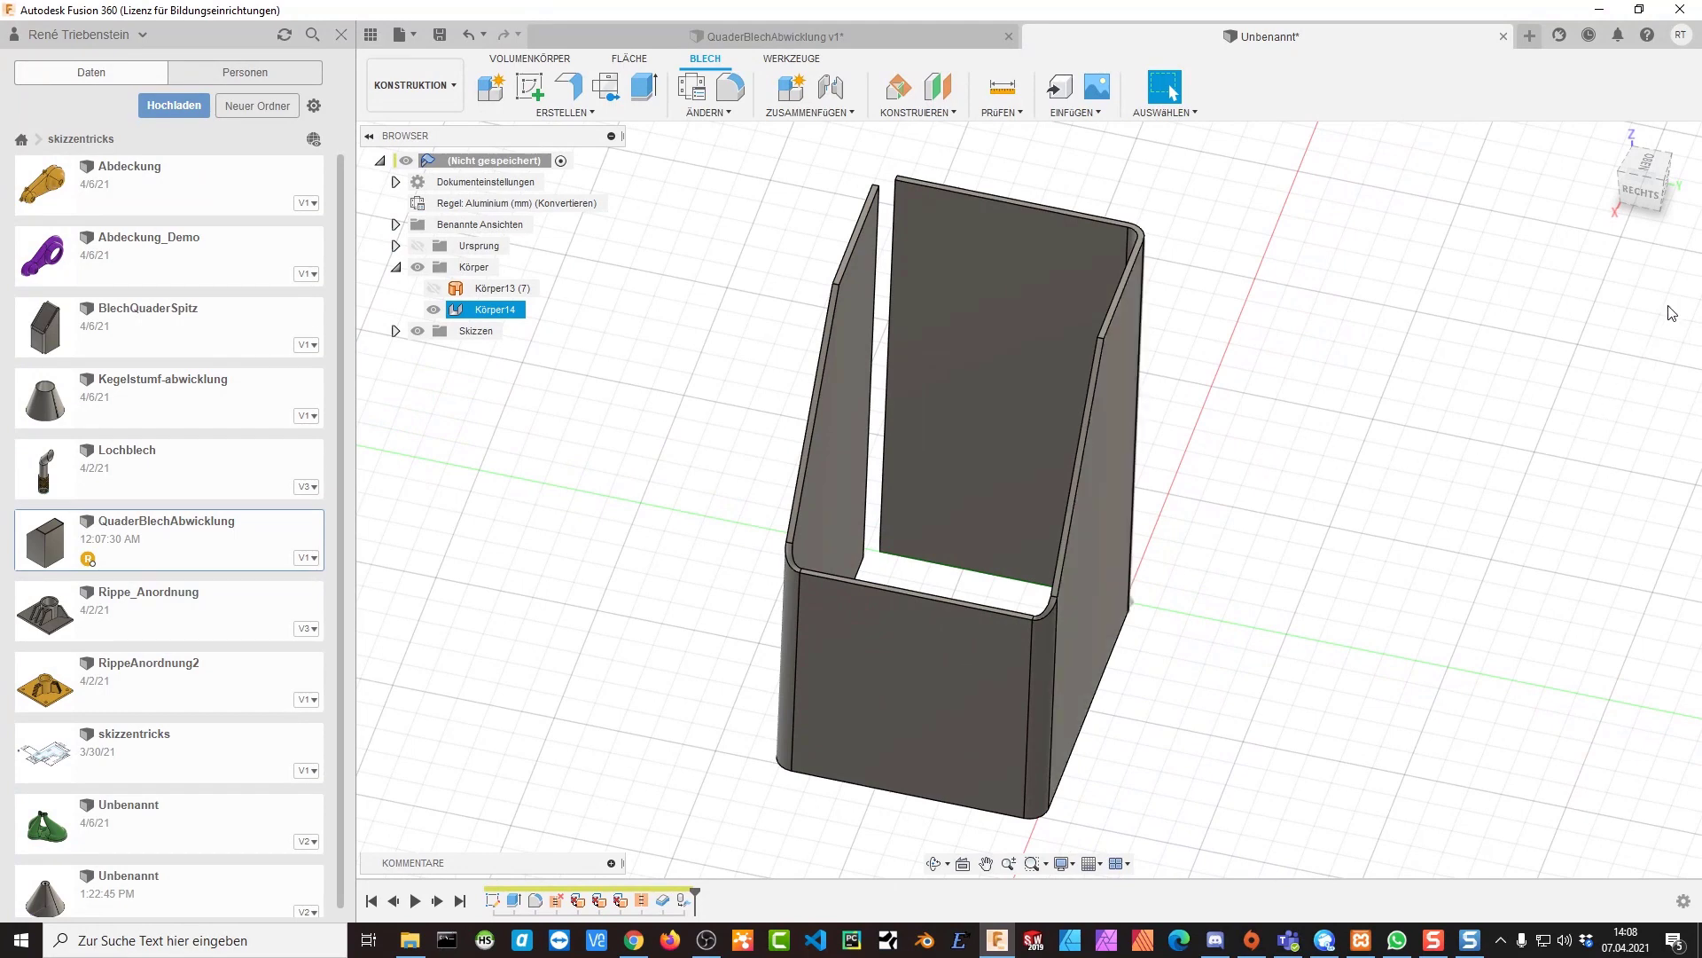
Apply 'Pulverbeschichtung (Grün)' to the box body and collapse the Darstellung panel
key("a")
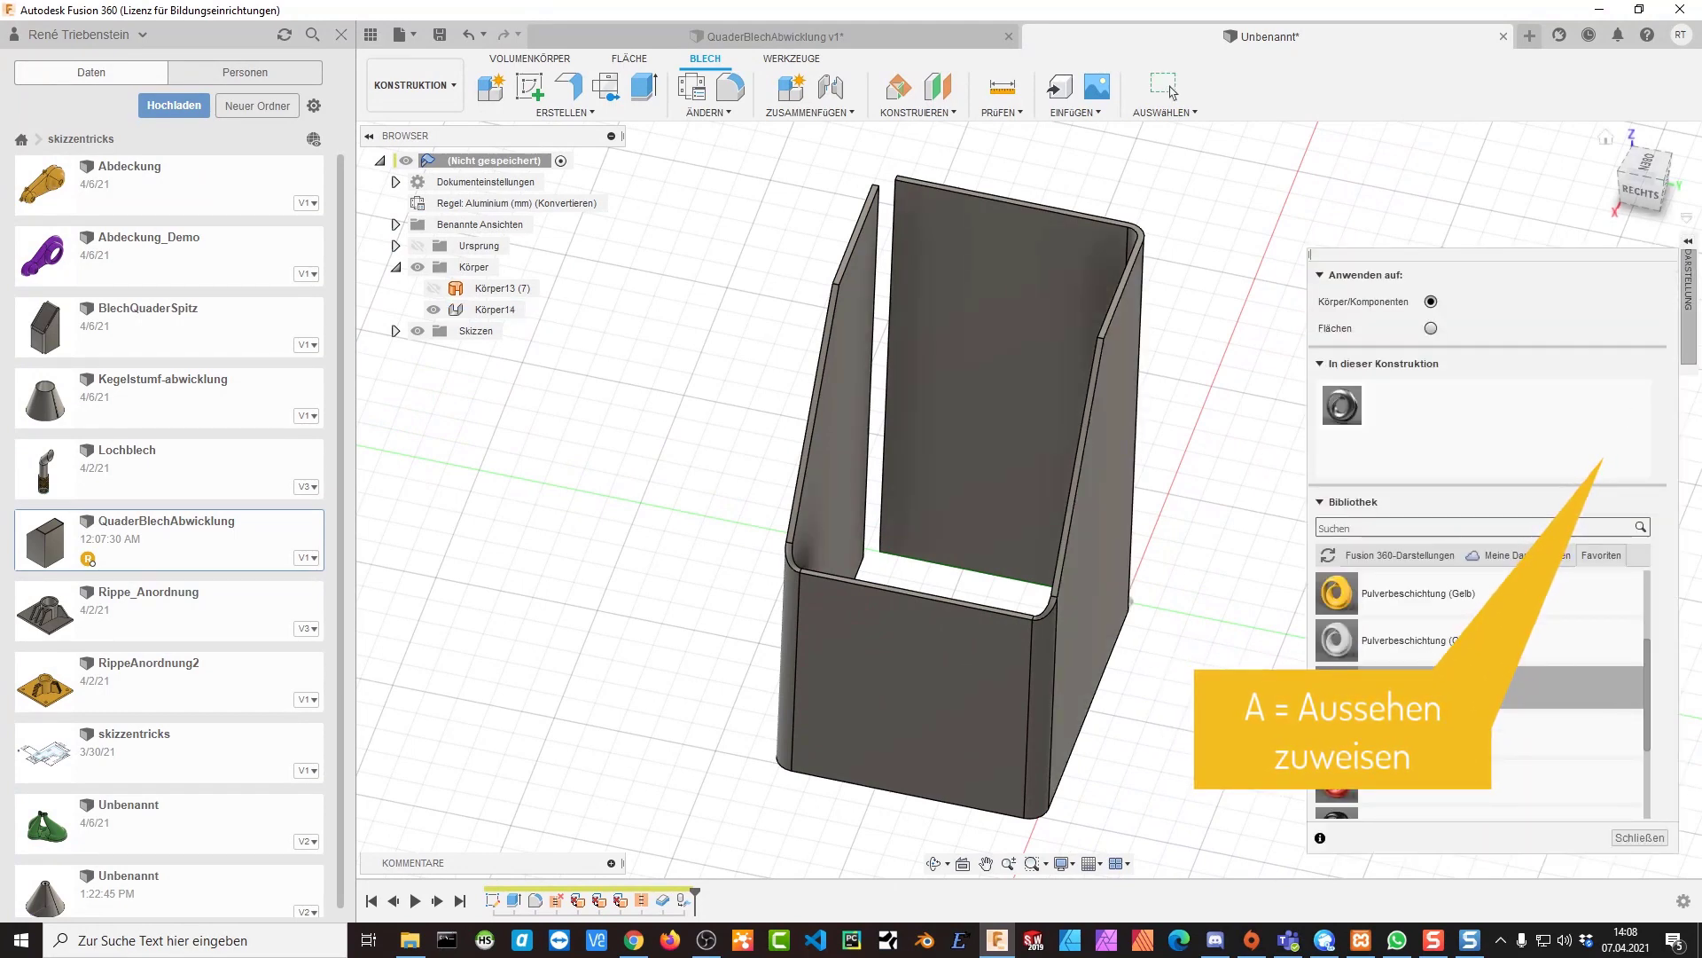
left_click_drag(1336, 687, 919, 730)
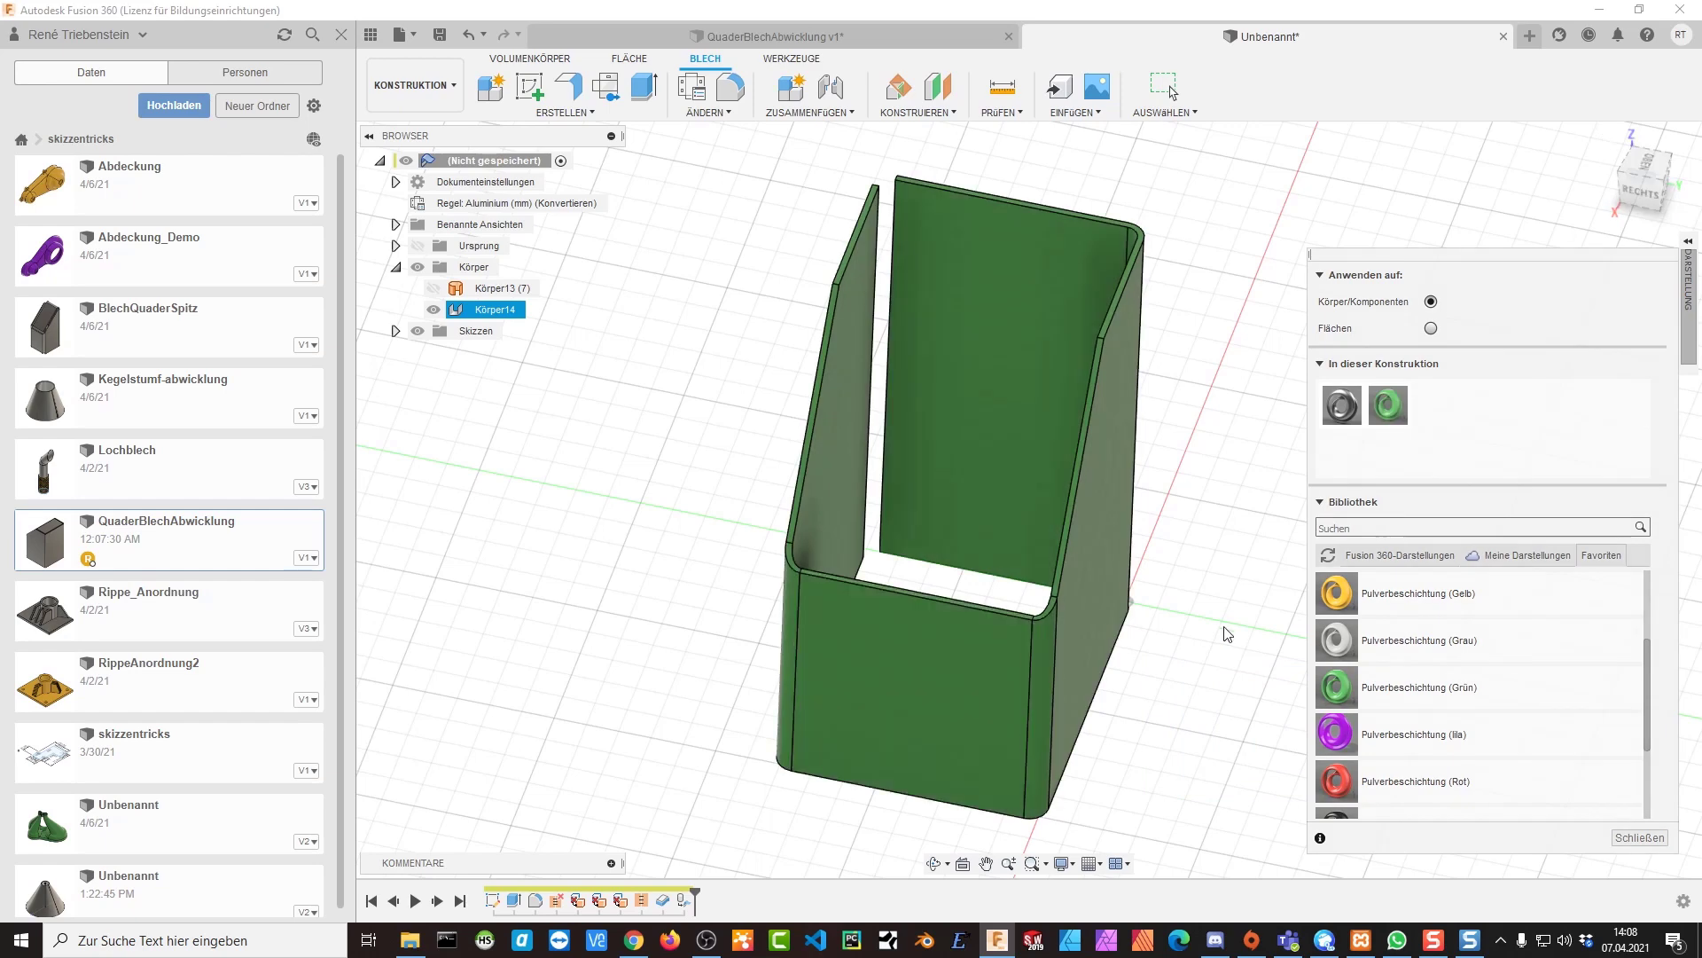
left_click(1688, 243)
left_click(1689, 245)
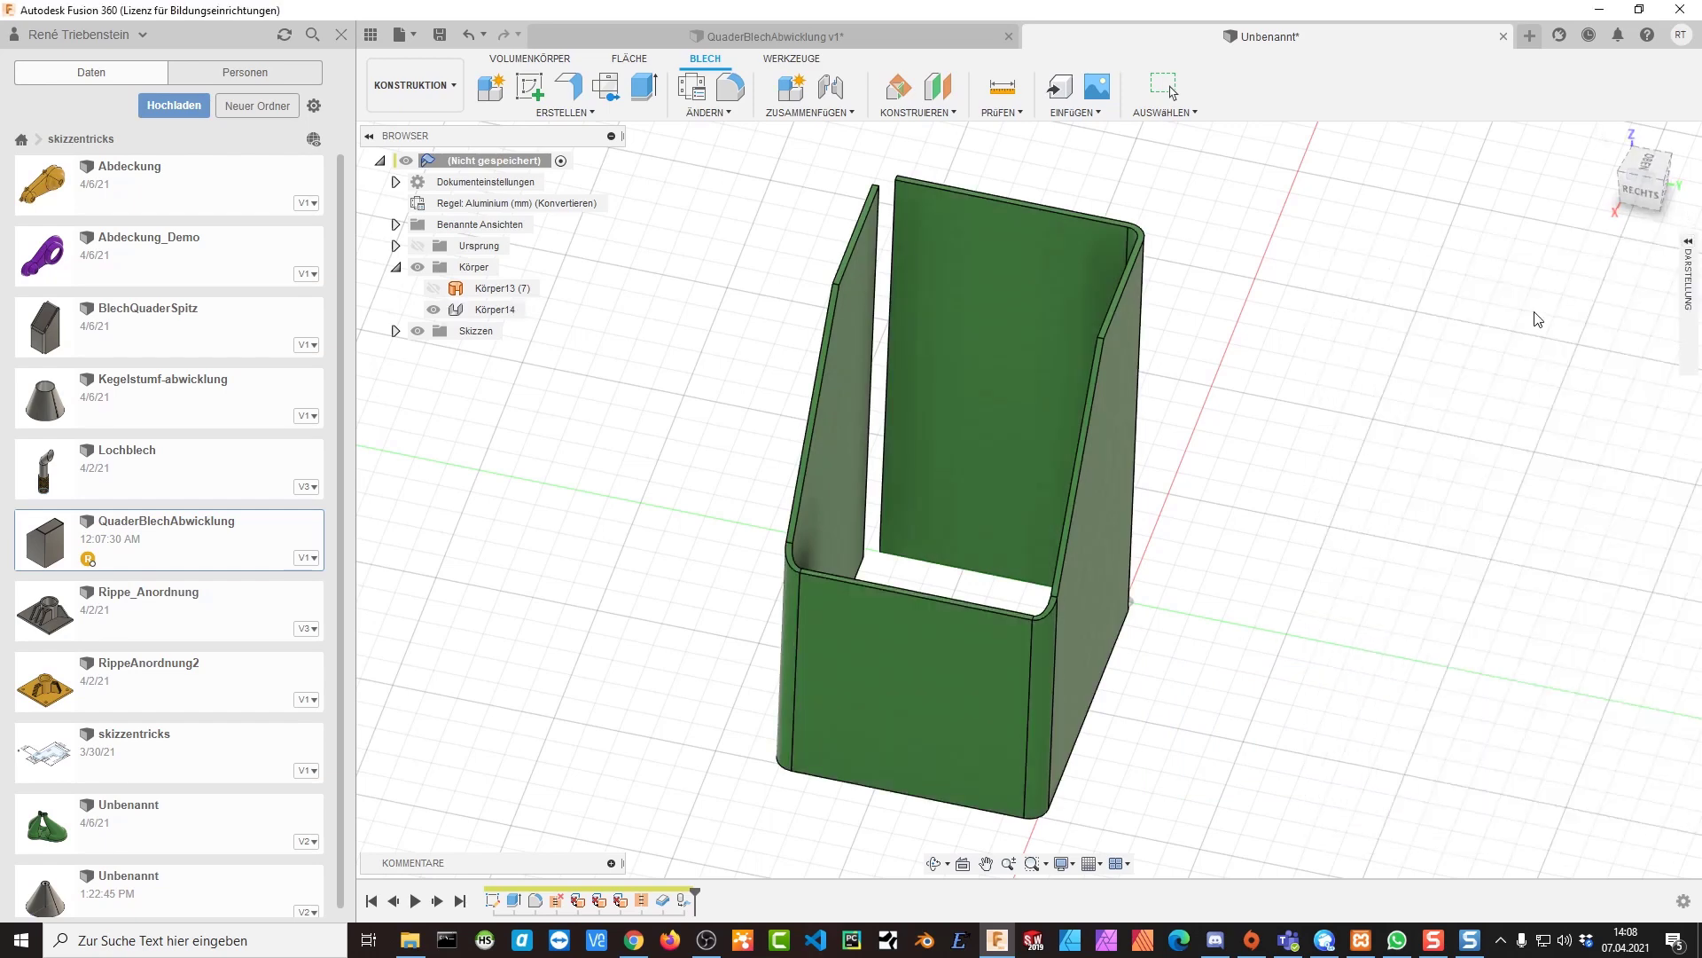
middle_click_drag(993, 425, 993, 297, "shift")
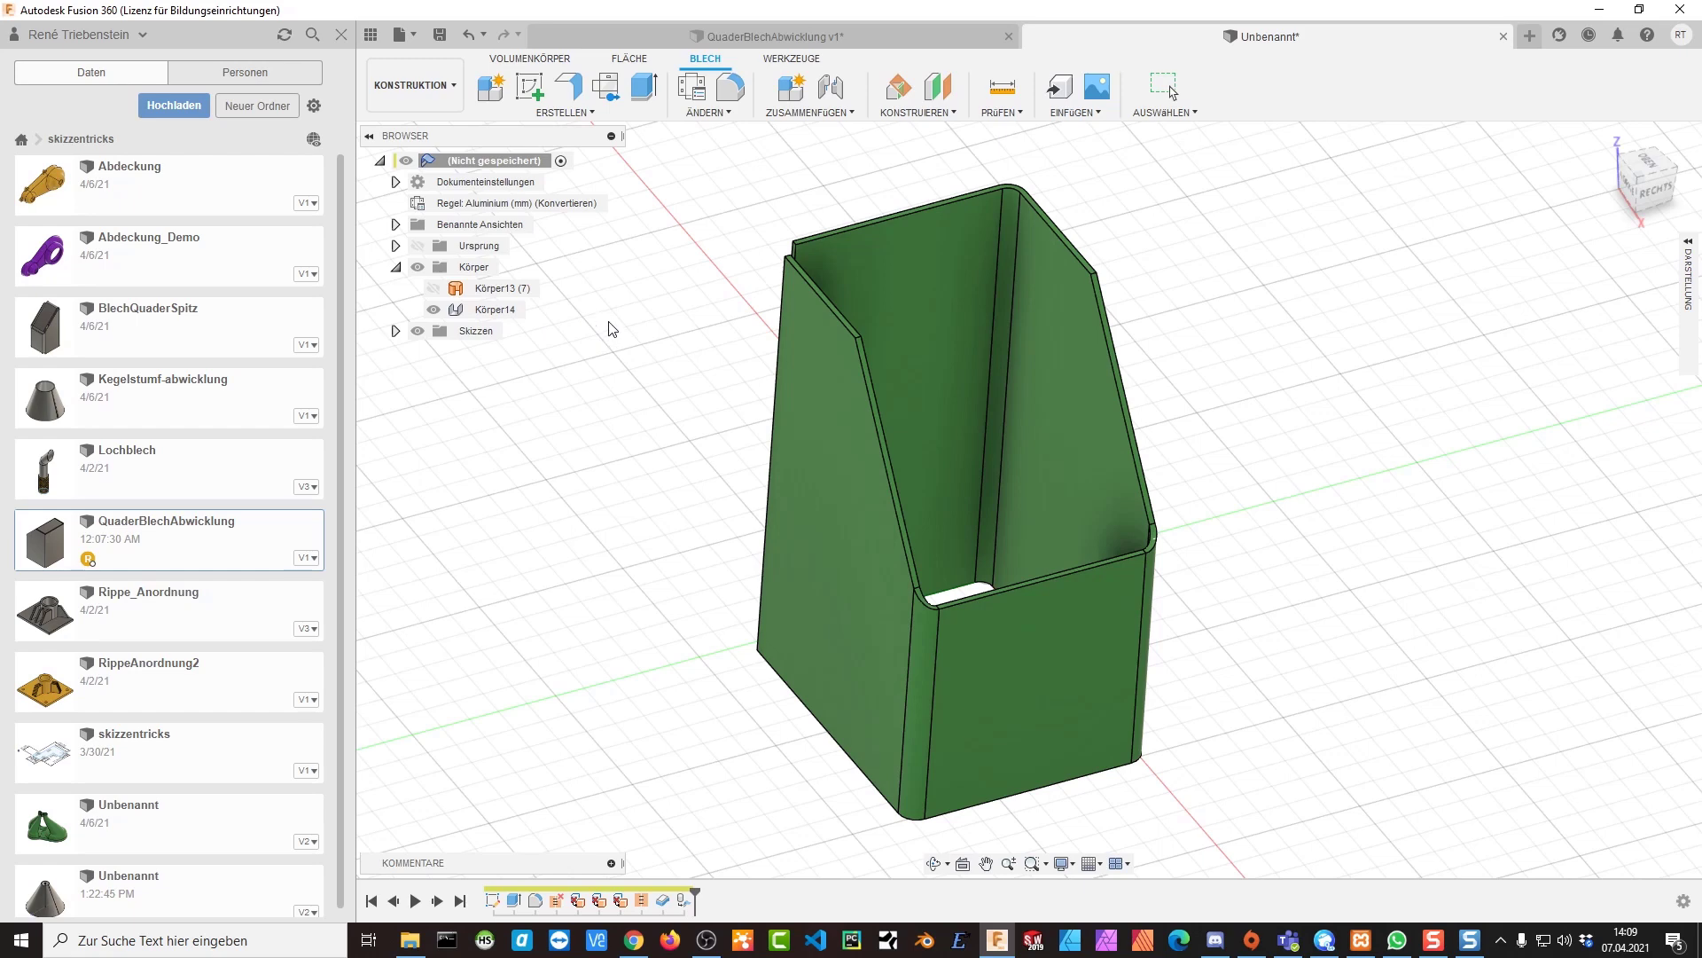
Create the box's flat pattern with the left face as the Stationäre Fläche
left_click(608, 90)
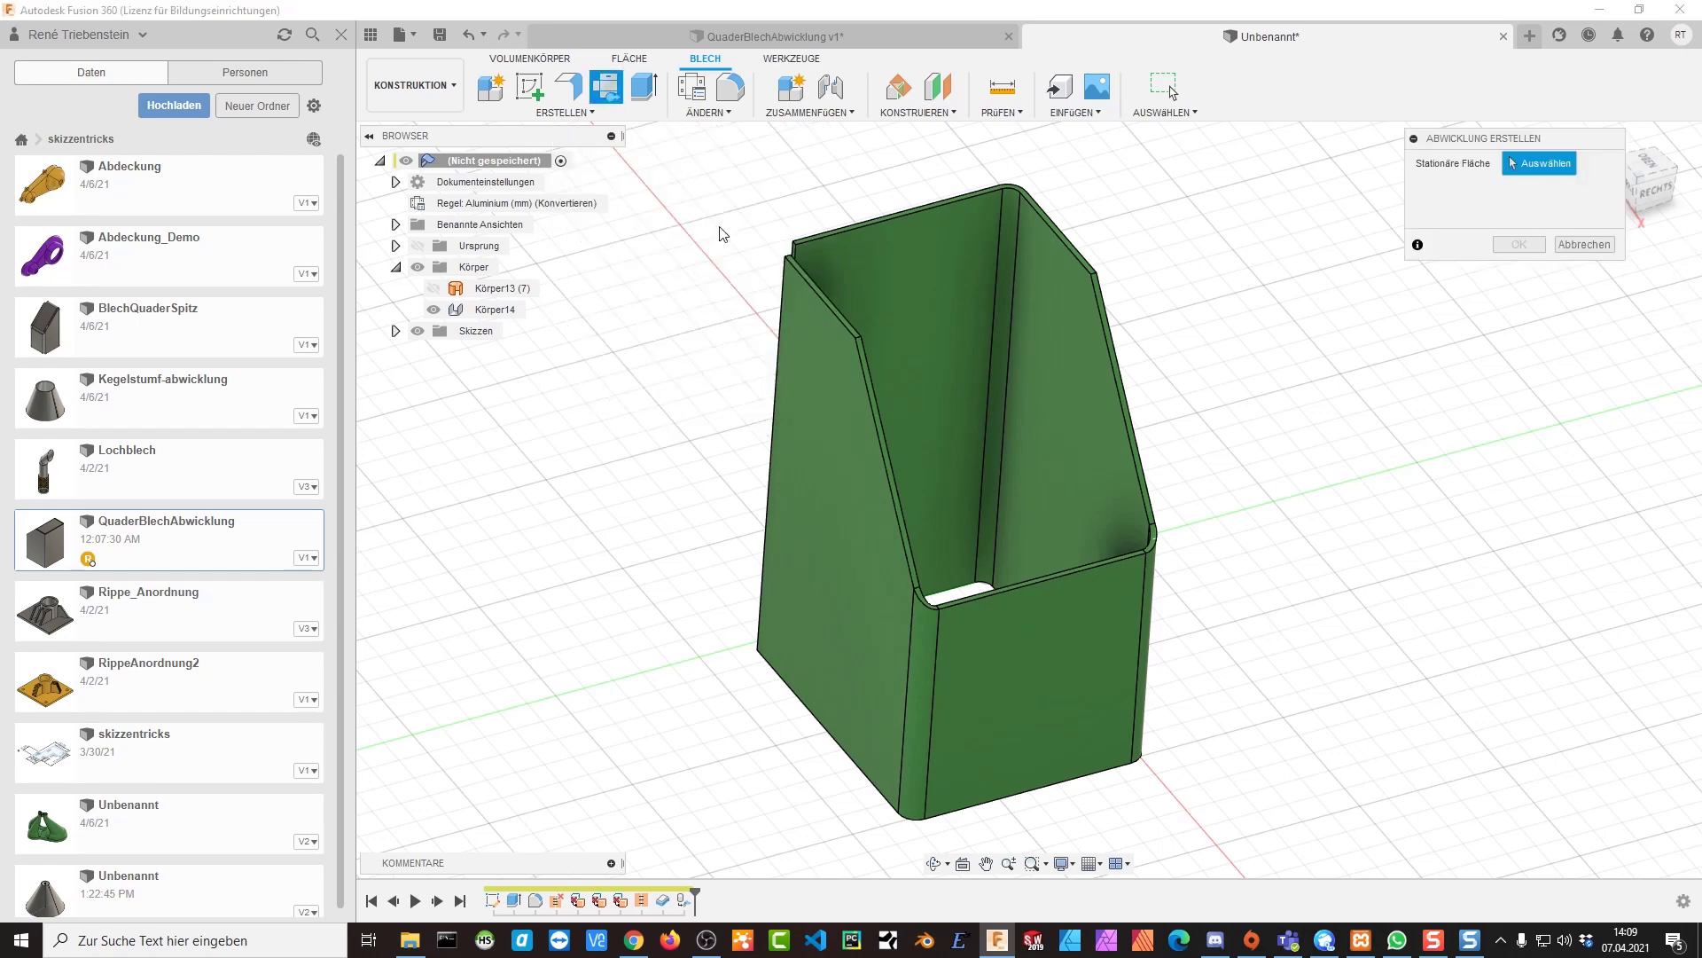
mouse_move(723, 233)
middle_mouse_down("shift")
mouse_move(1034, 589)
mouse_move(977, 490)
mouse_move(873, 523)
middle_mouse_up("shift")
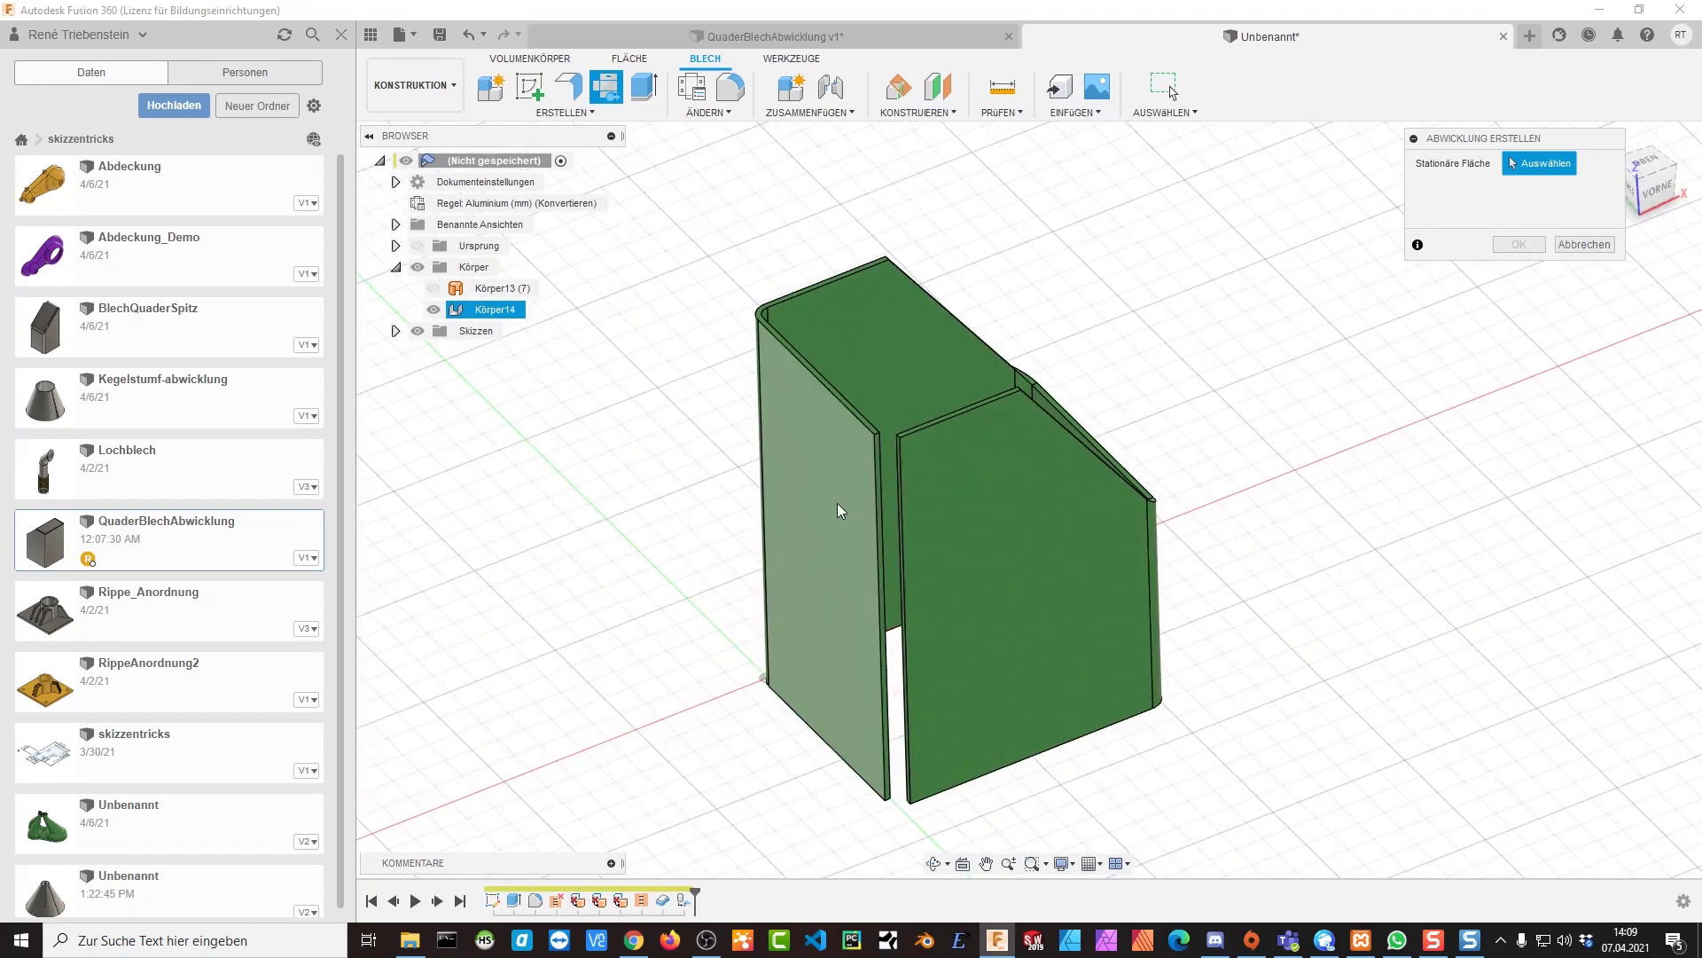
left_click(838, 509)
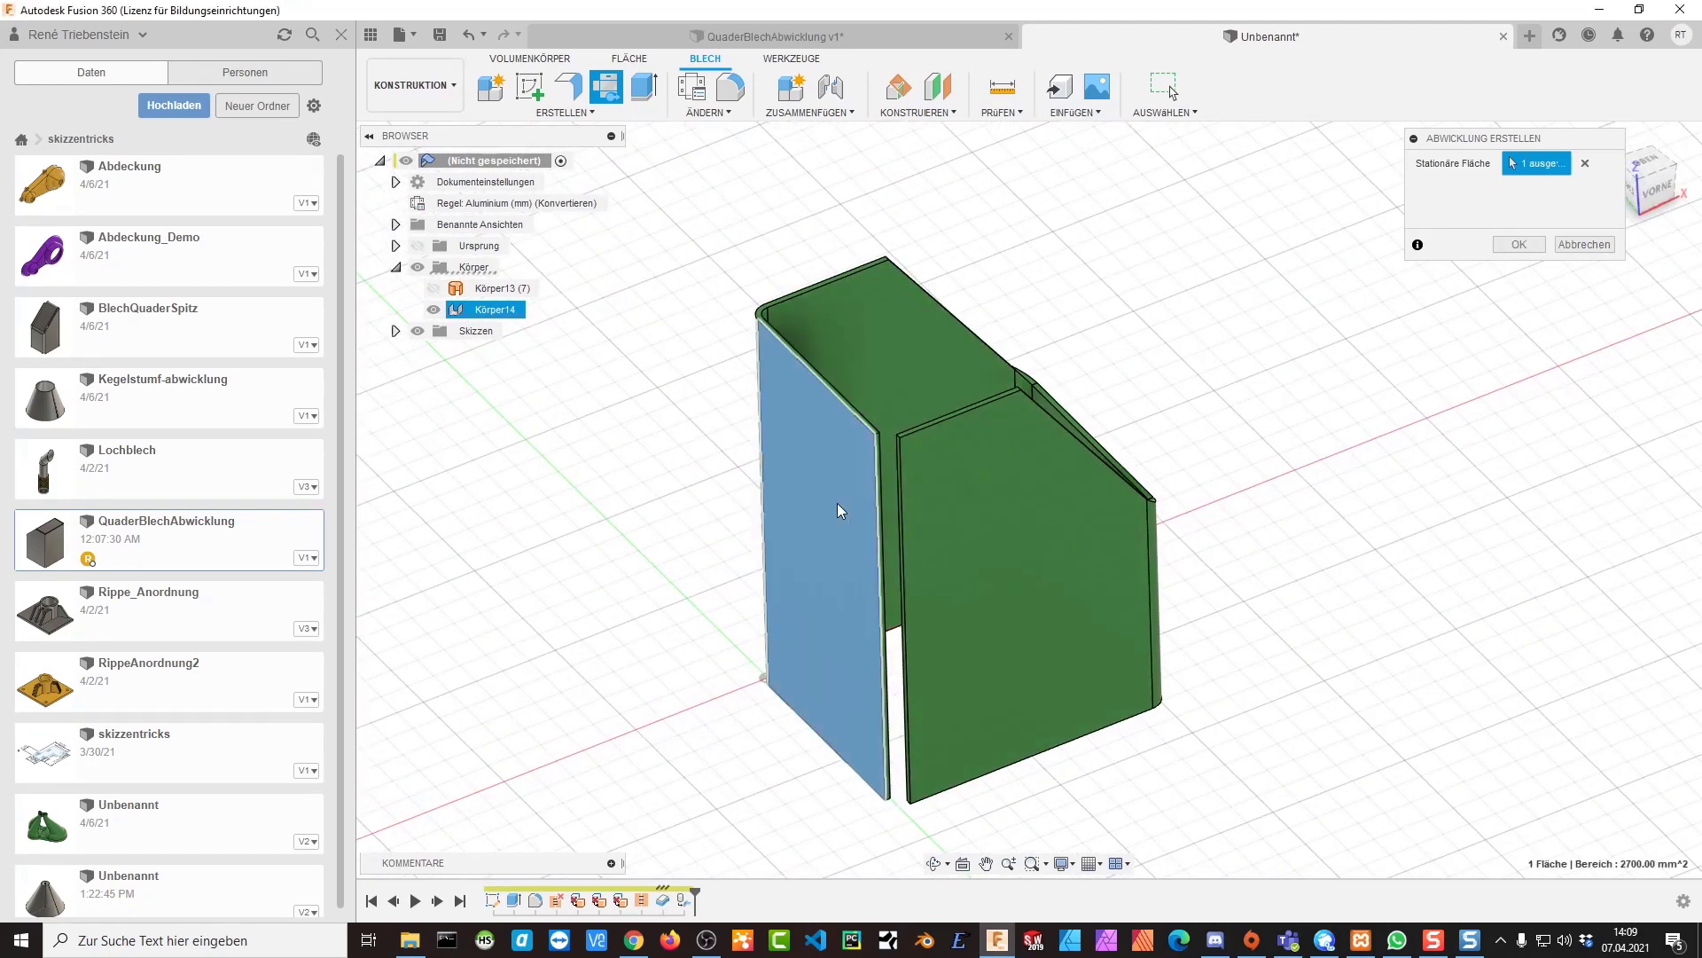
middle_click_drag(840, 507, 1003, 483, "shift")
middle_click_drag(1488, 282, 1417, 239, "shift")
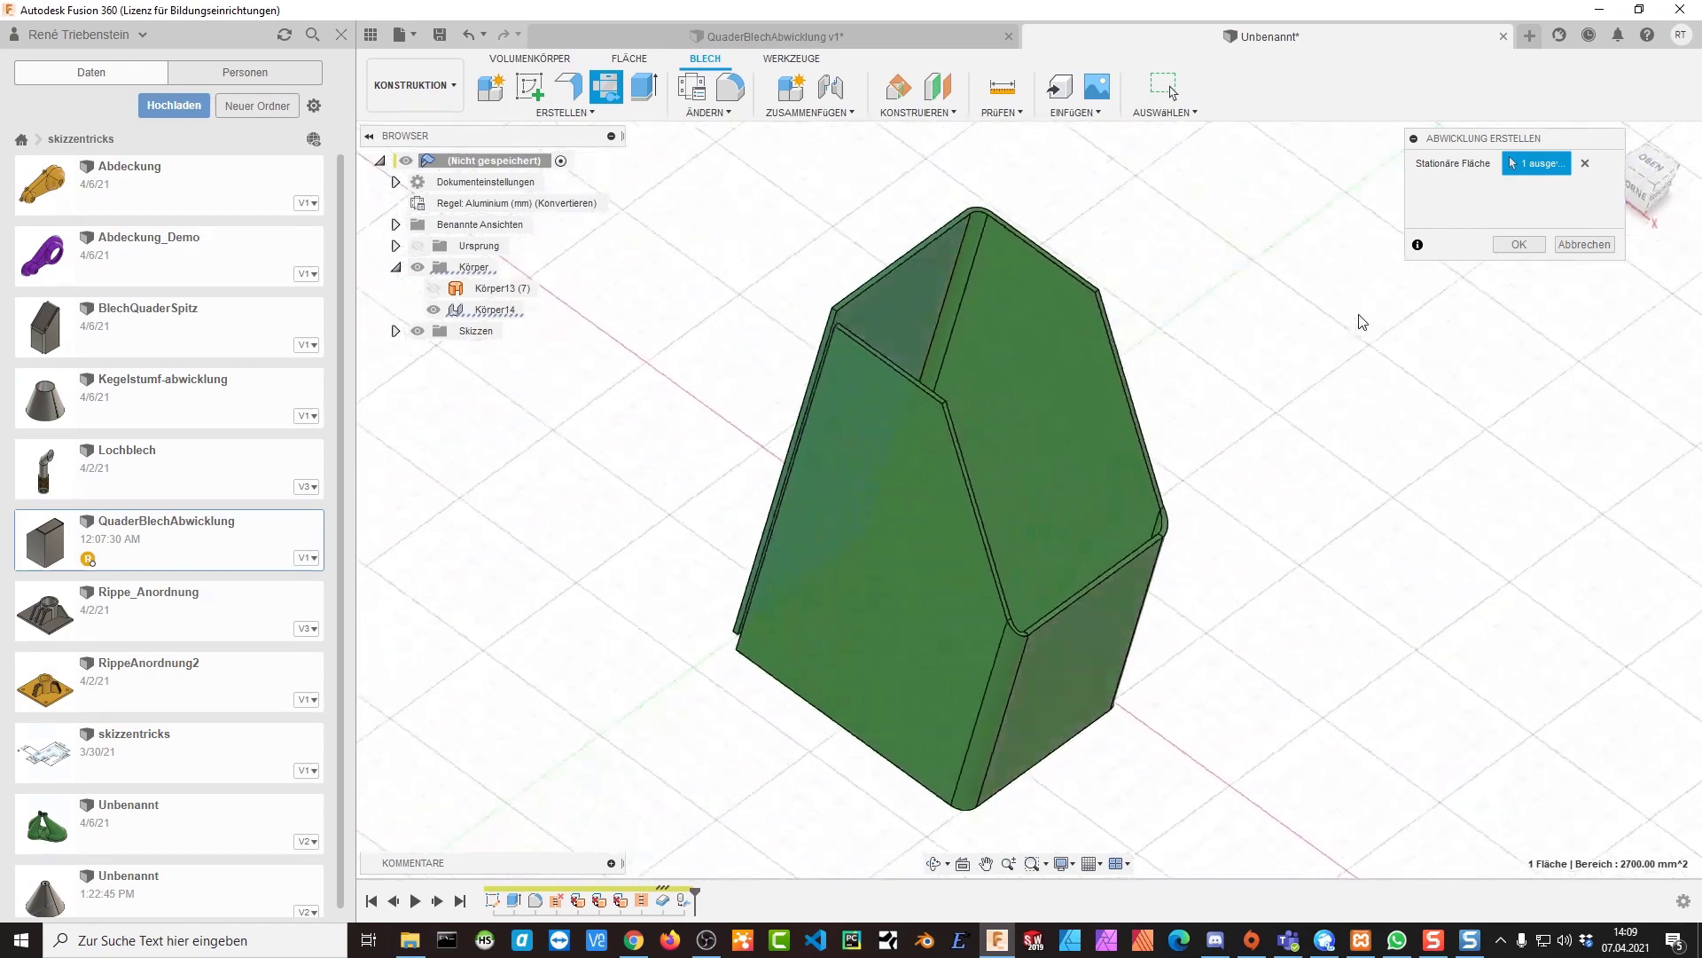
left_click(1519, 246)
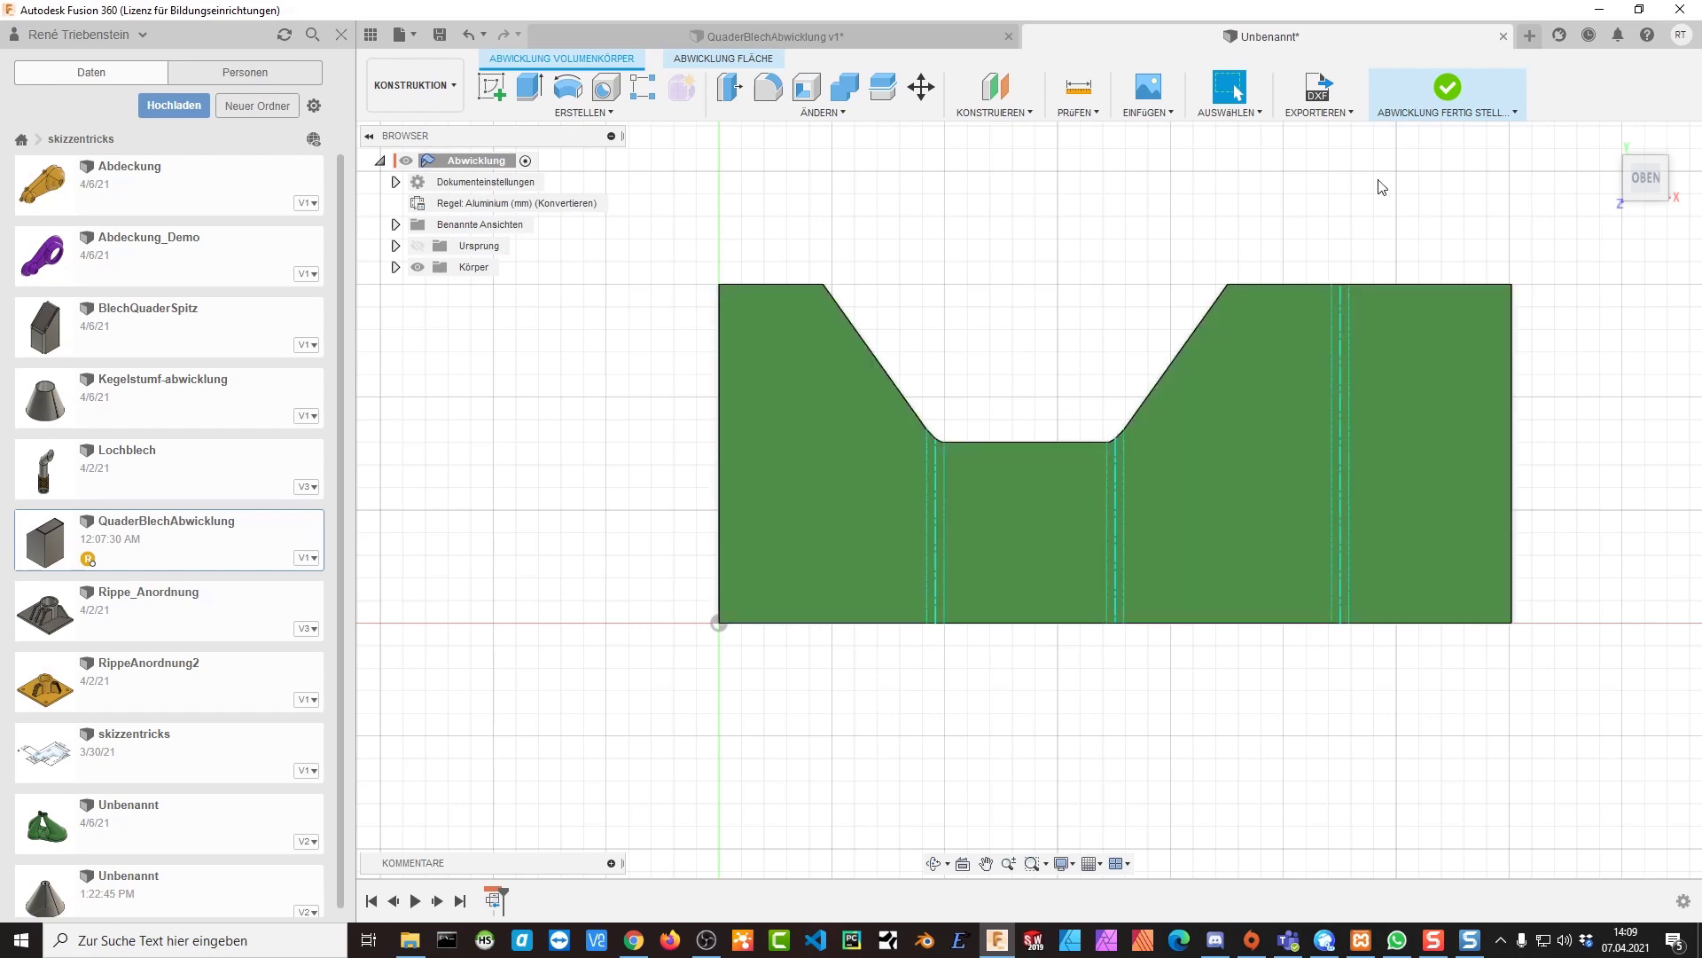
Finish the flat pattern and return to the folded 3D box
left_click(1451, 93)
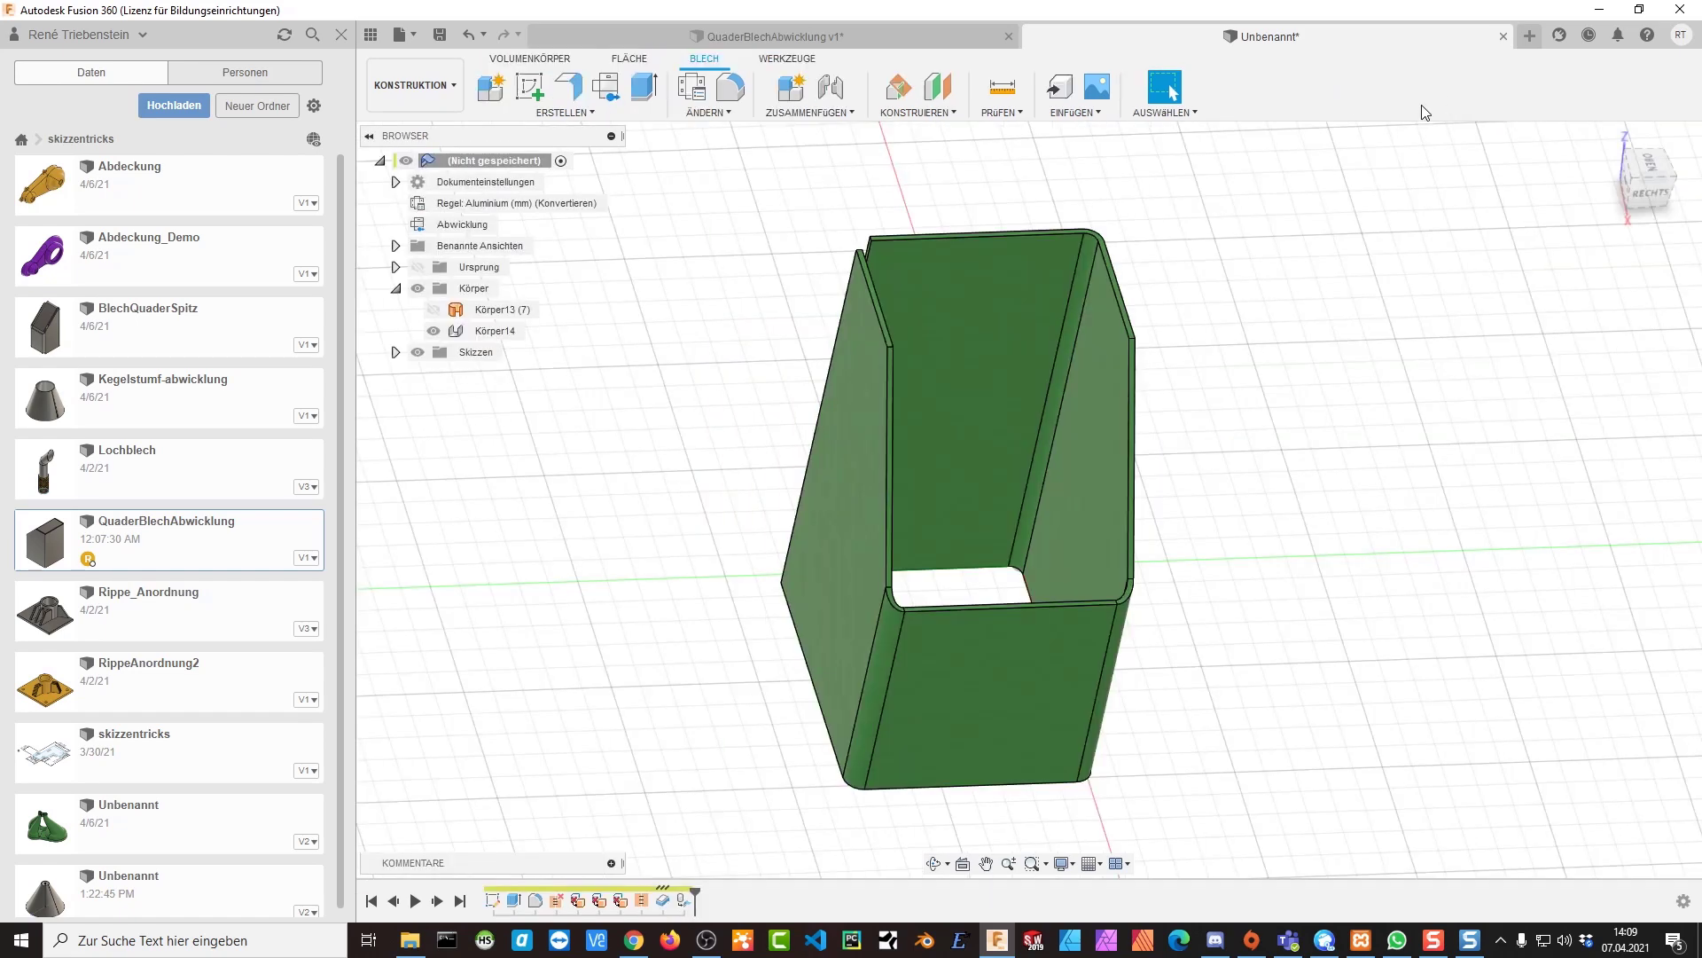
middle_click_drag(1099, 291, 833, 255, "shift")
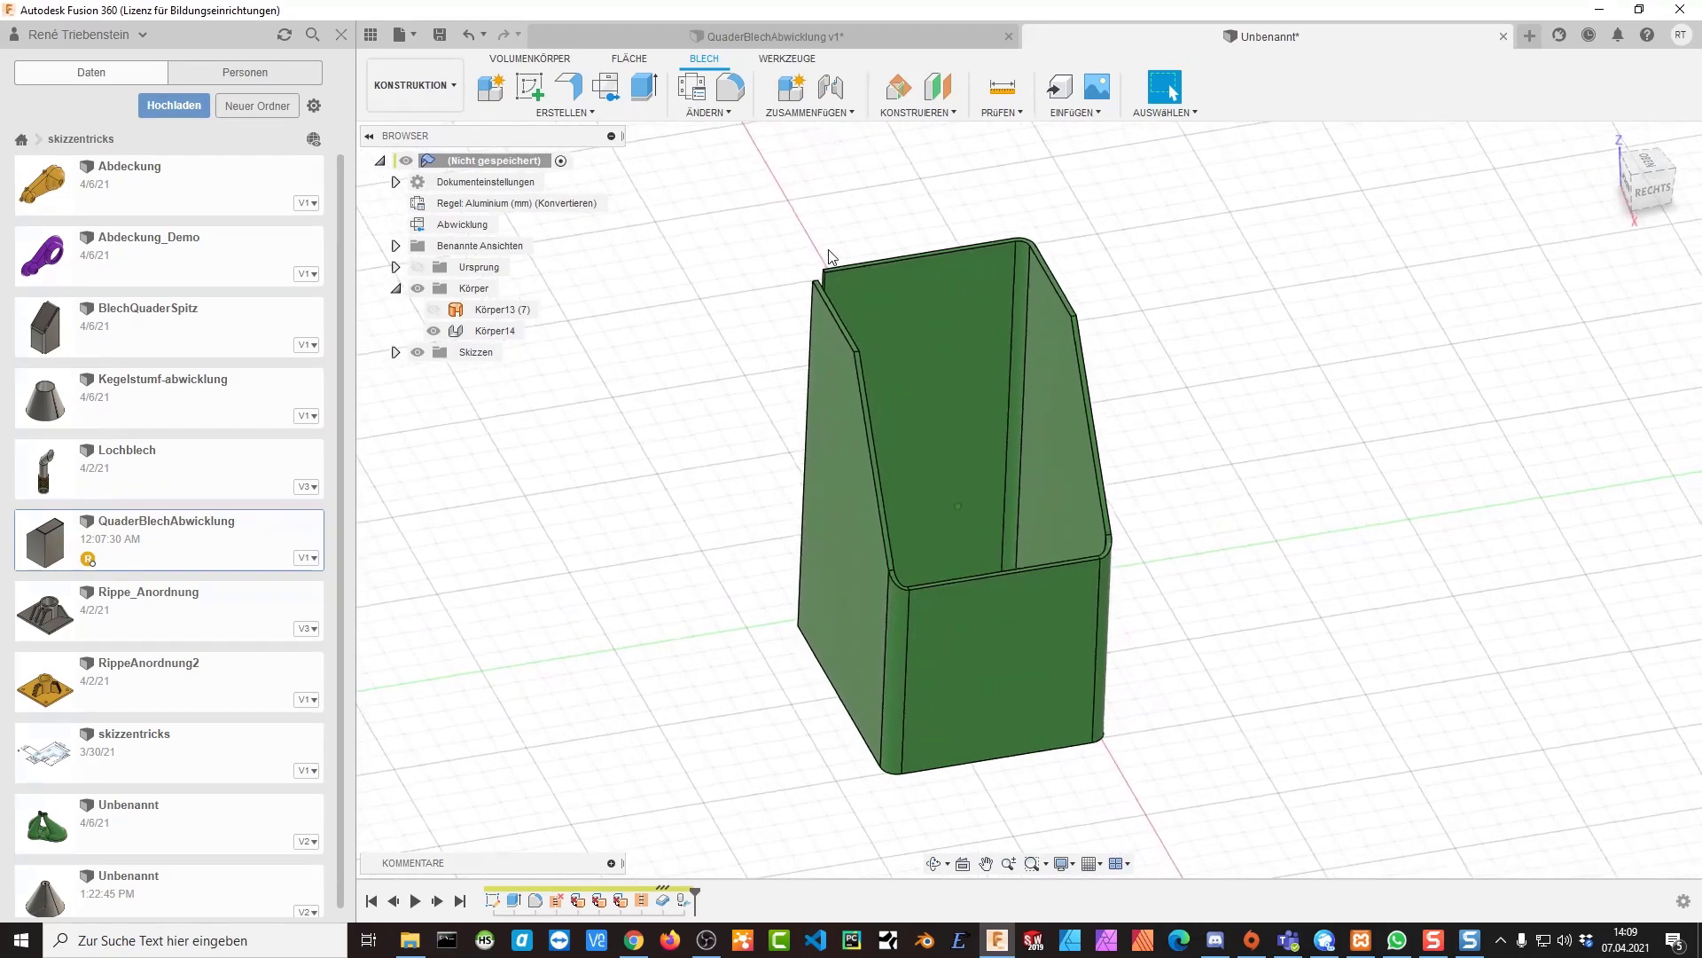
middle_click_drag(834, 254, 768, 222, "shift")
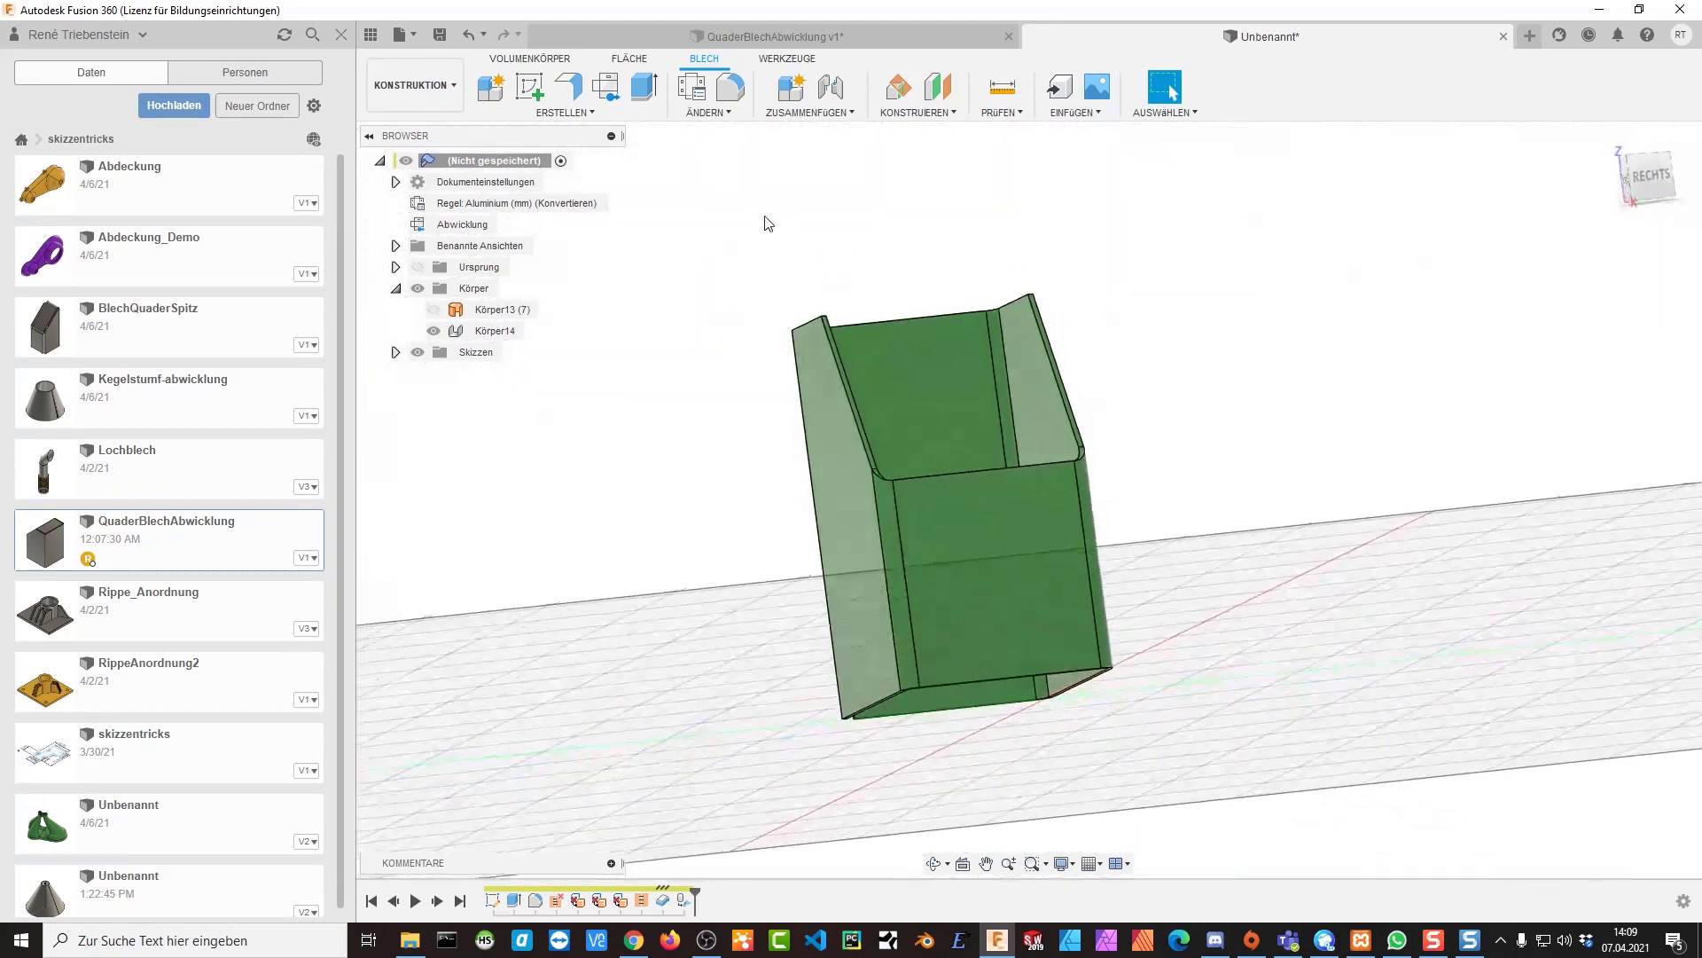
Flange the box's bottom edge at 90° with a 50 mm height
left_click(572, 86)
mouse_move(715, 342)
middle_mouse_down("shift")
mouse_move(825, 483)
mouse_move(1047, 620)
mouse_move(1034, 532)
mouse_move(1113, 551)
mouse_move(1028, 621)
mouse_move(1083, 683)
middle_mouse_up("shift")
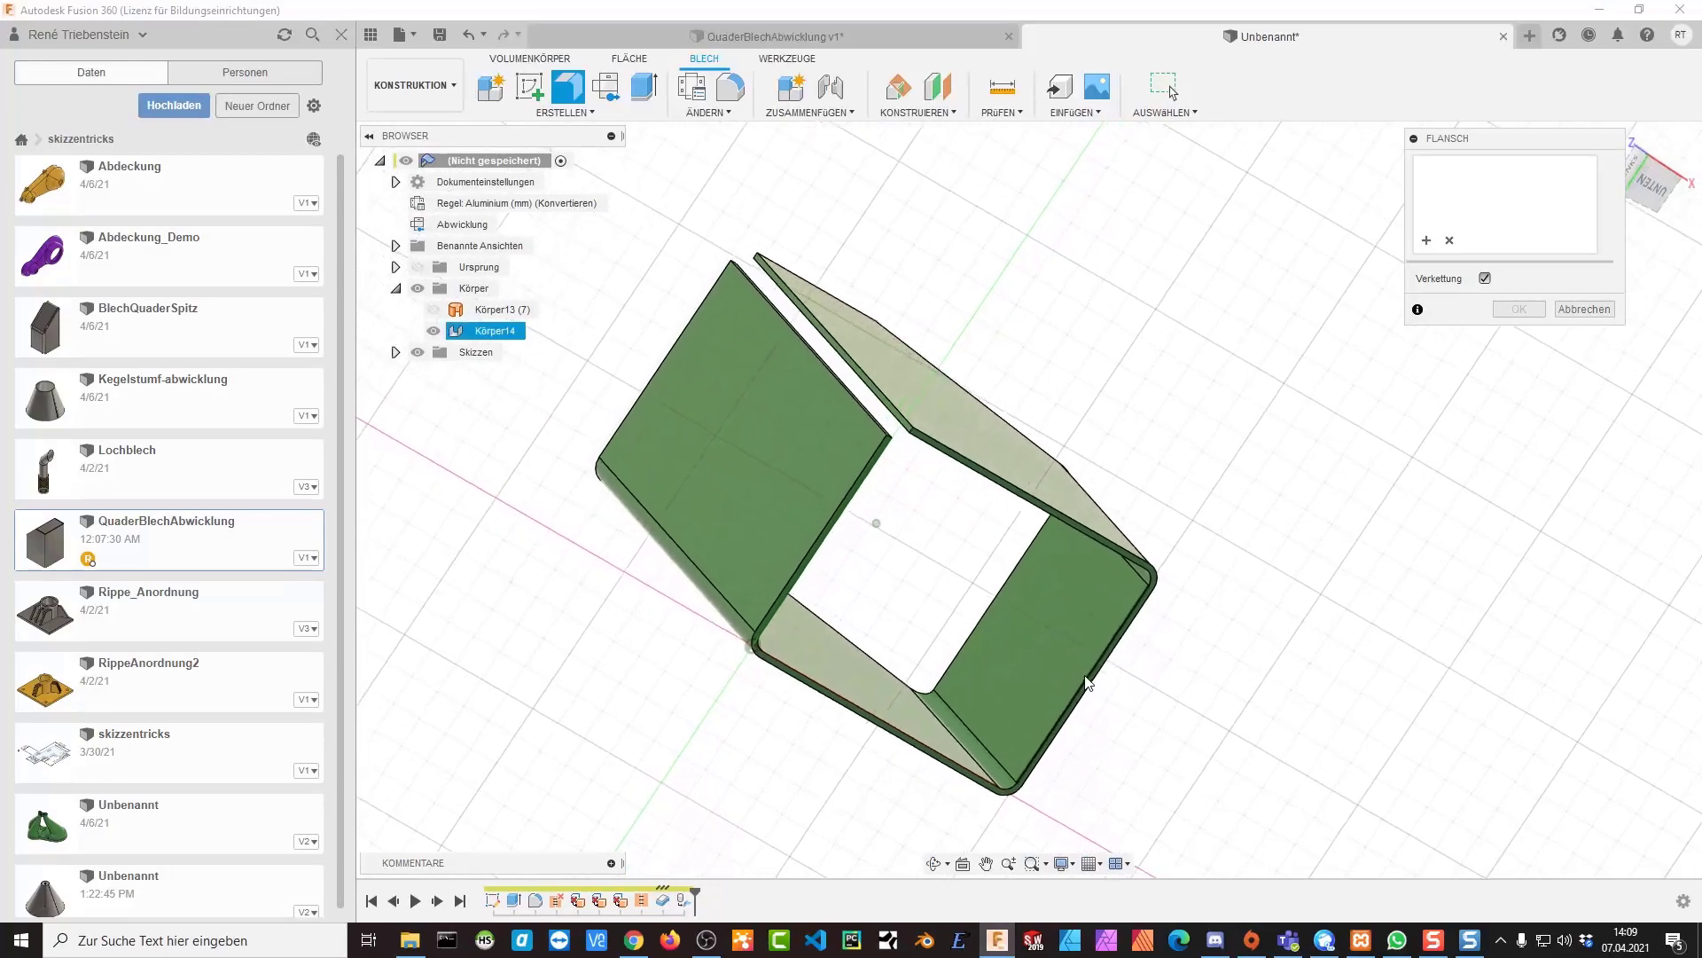
scroll(1102, 676, "up", 5)
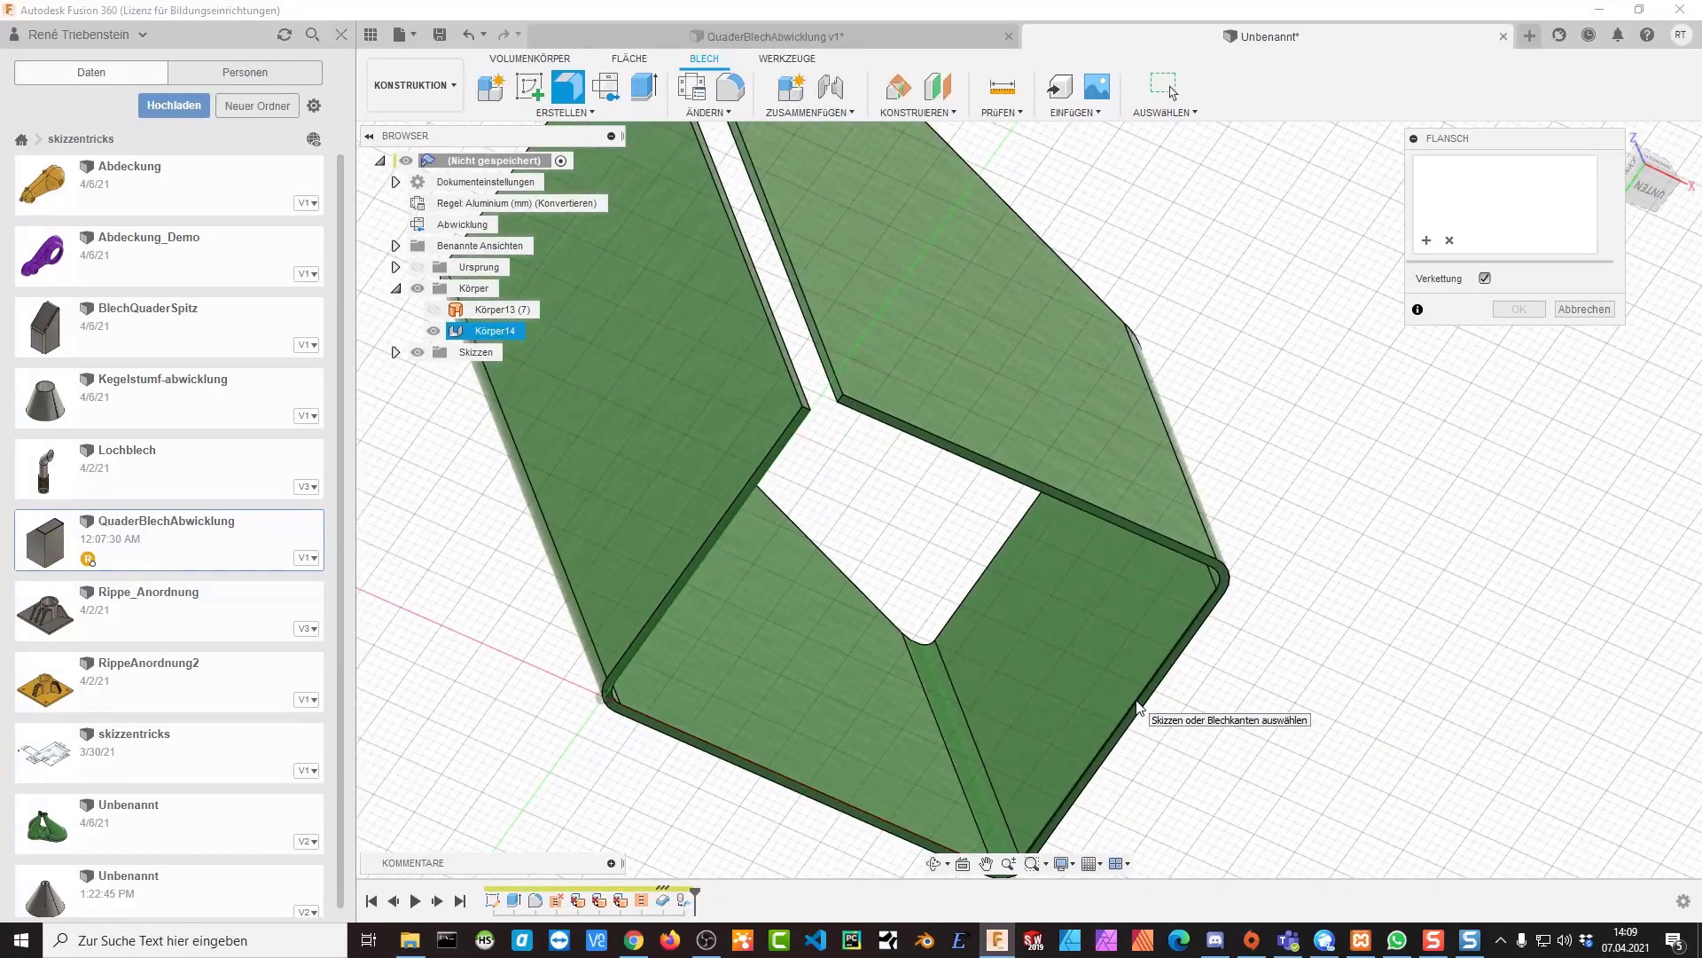
left_click(1141, 707)
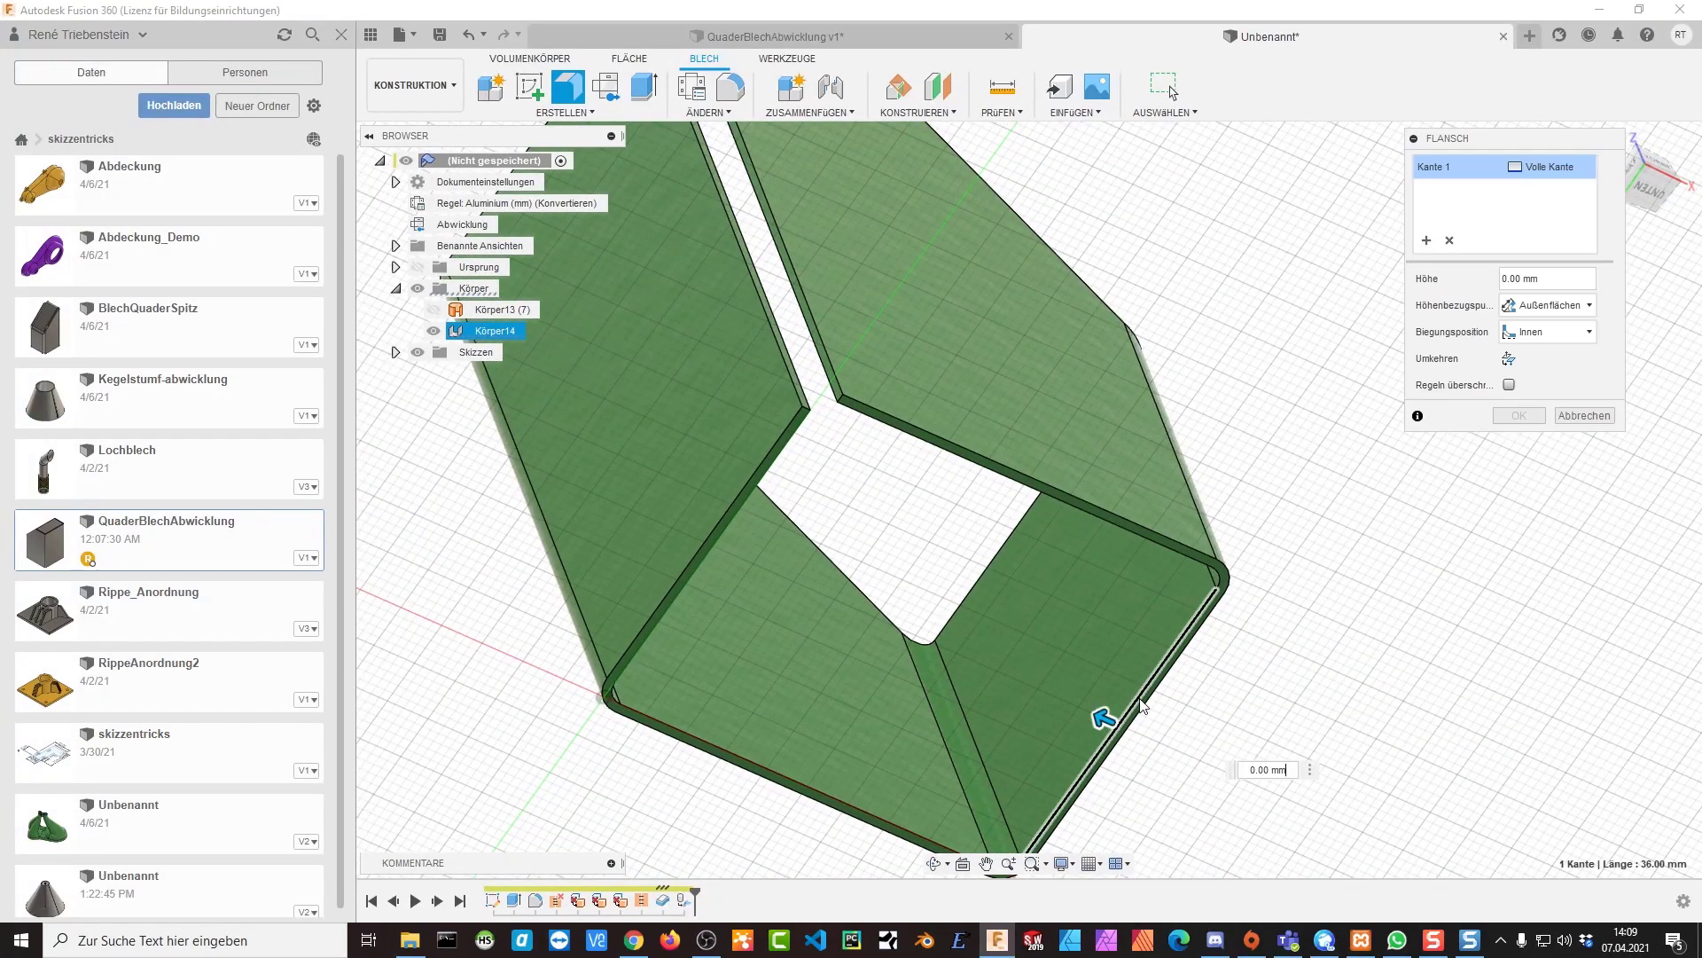
middle_click_drag(1141, 707, 1216, 501, "shift")
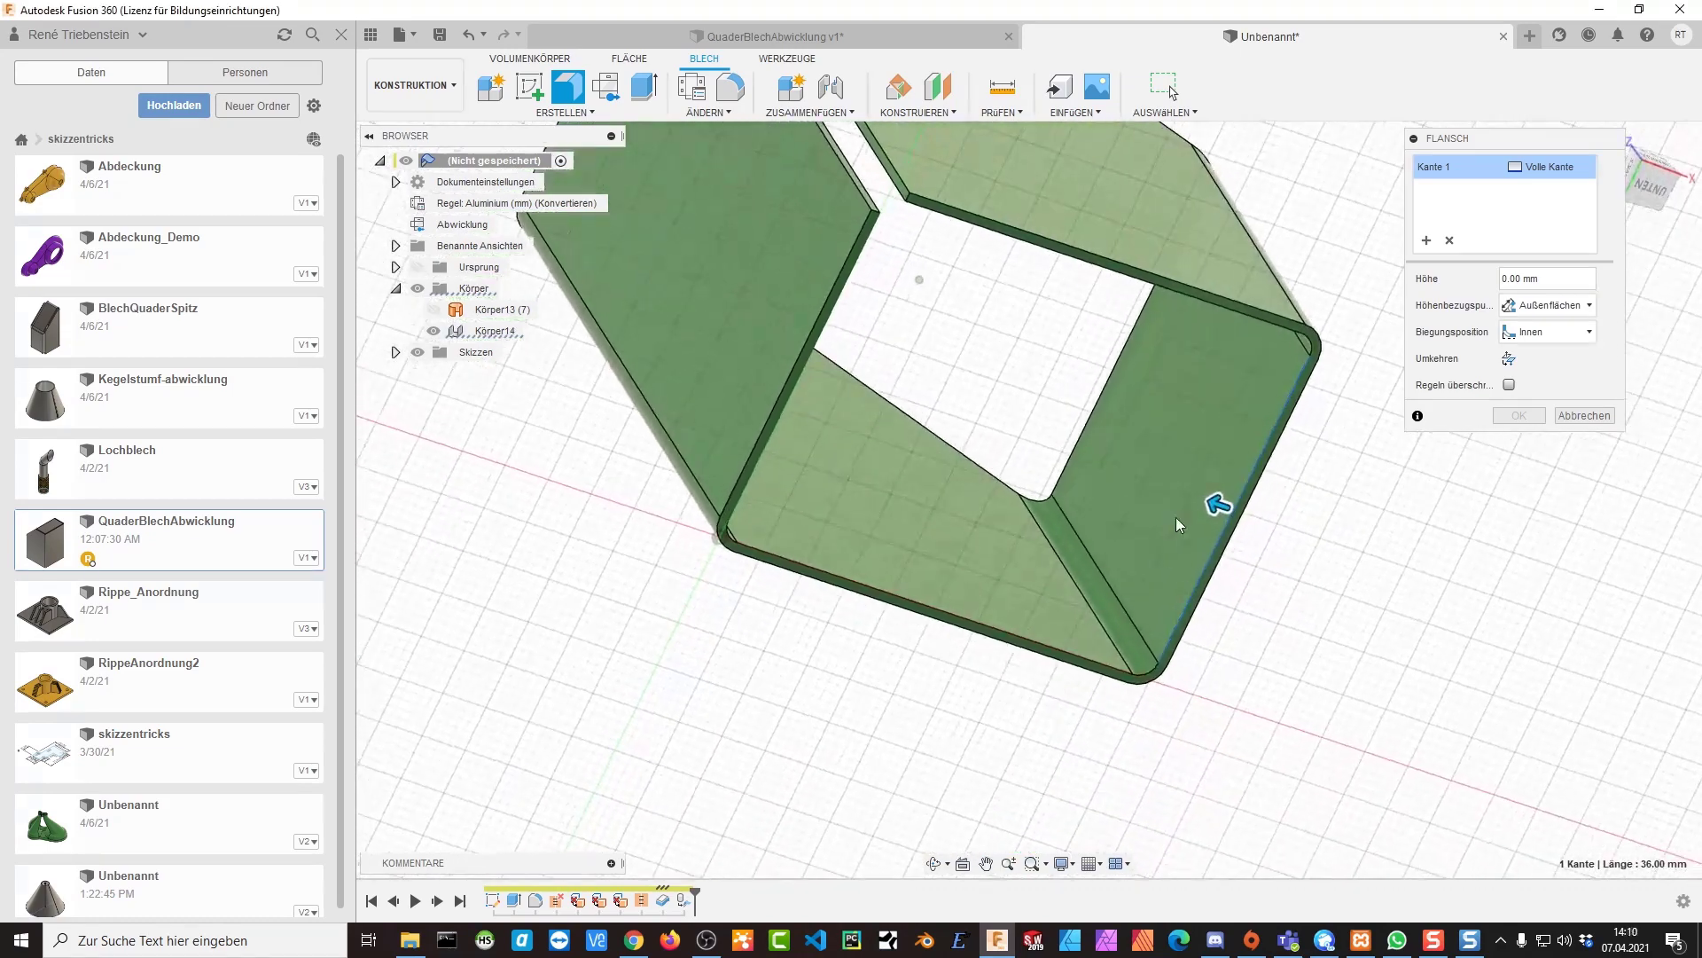
left_click_drag(1216, 501, 943, 413)
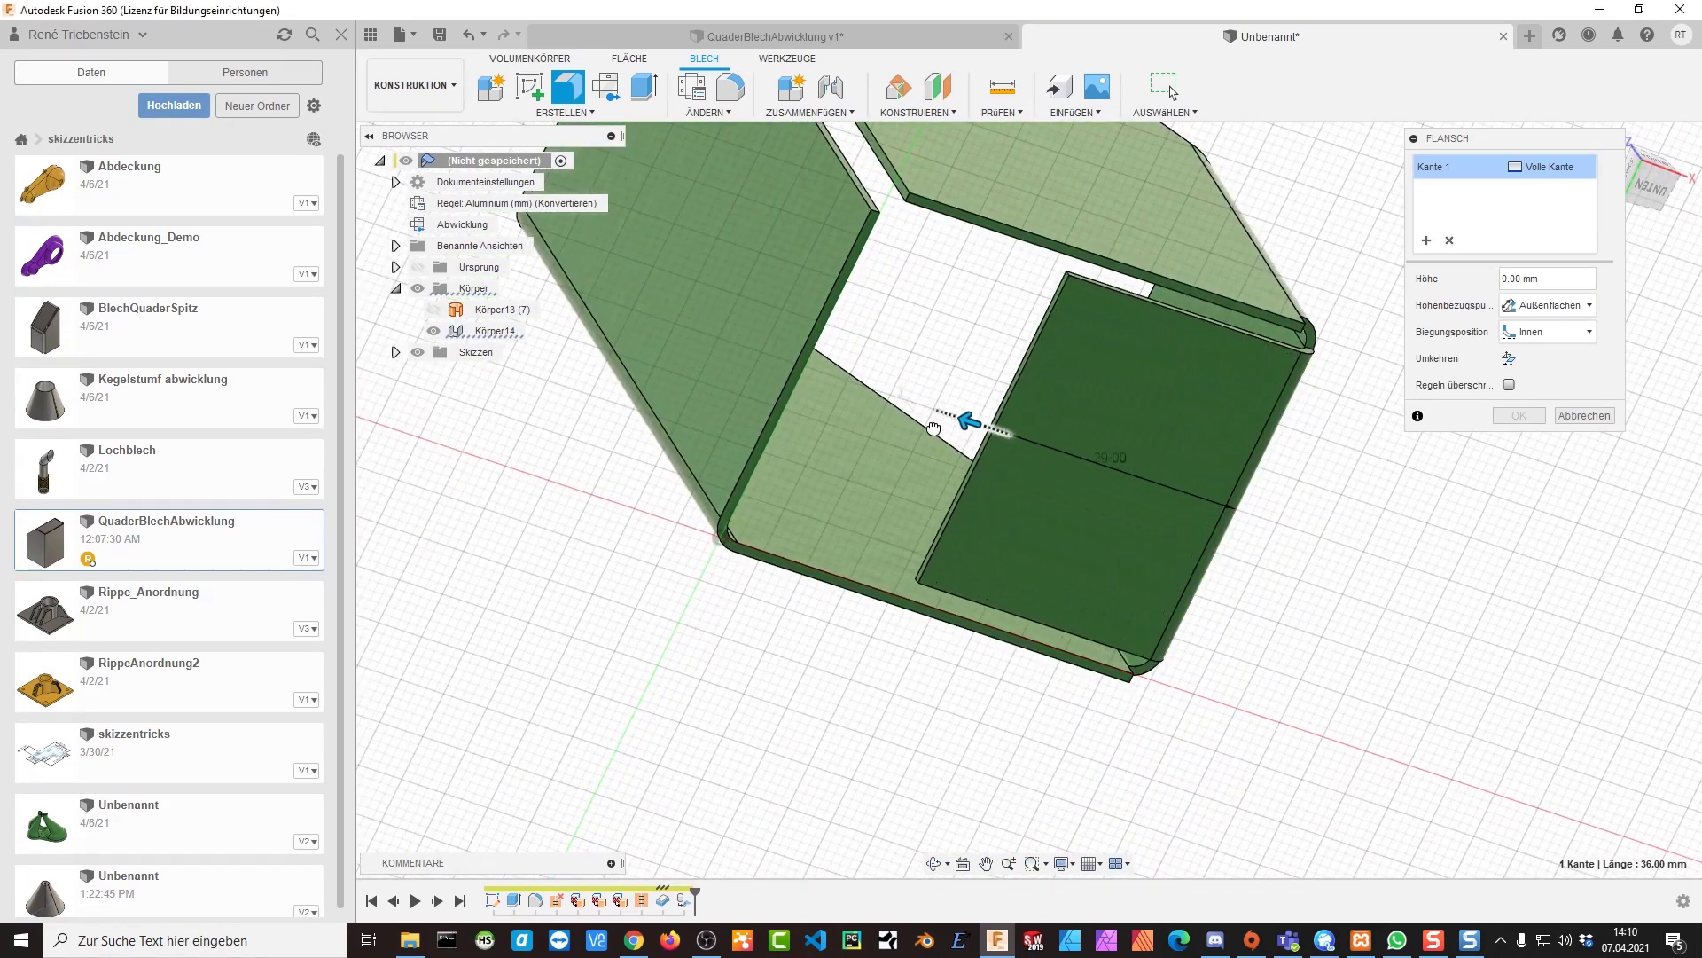
middle_click_drag(1213, 414, 1299, 366, "shift")
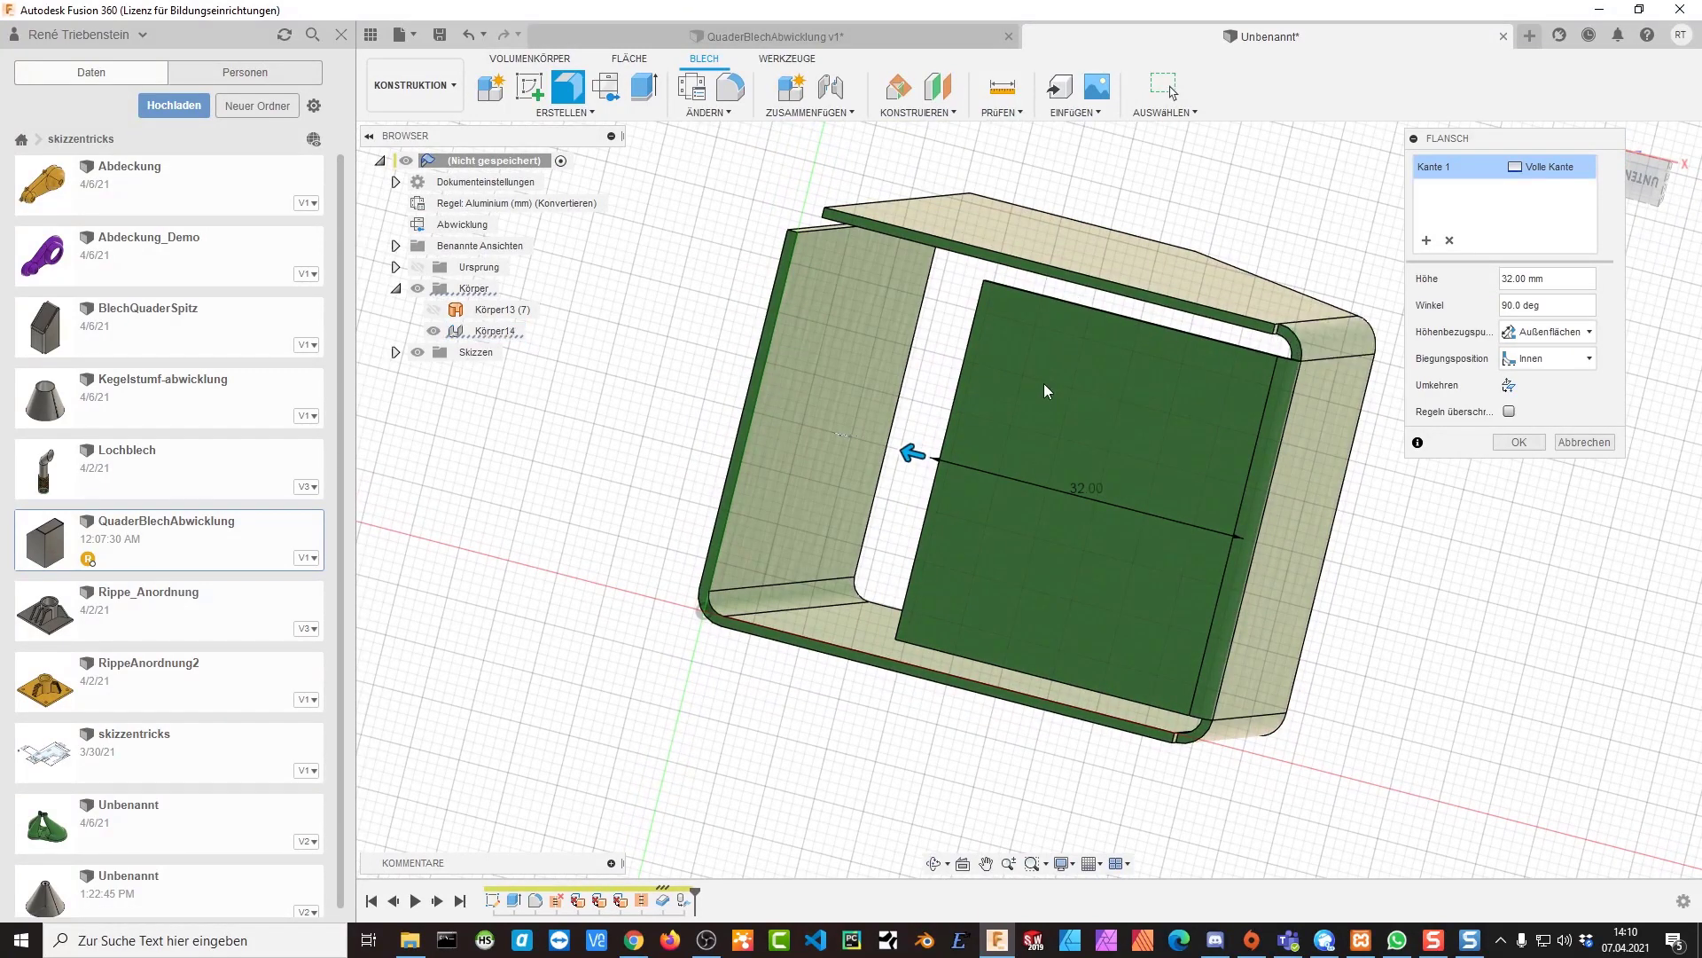
left_click_drag(906, 450, 714, 401)
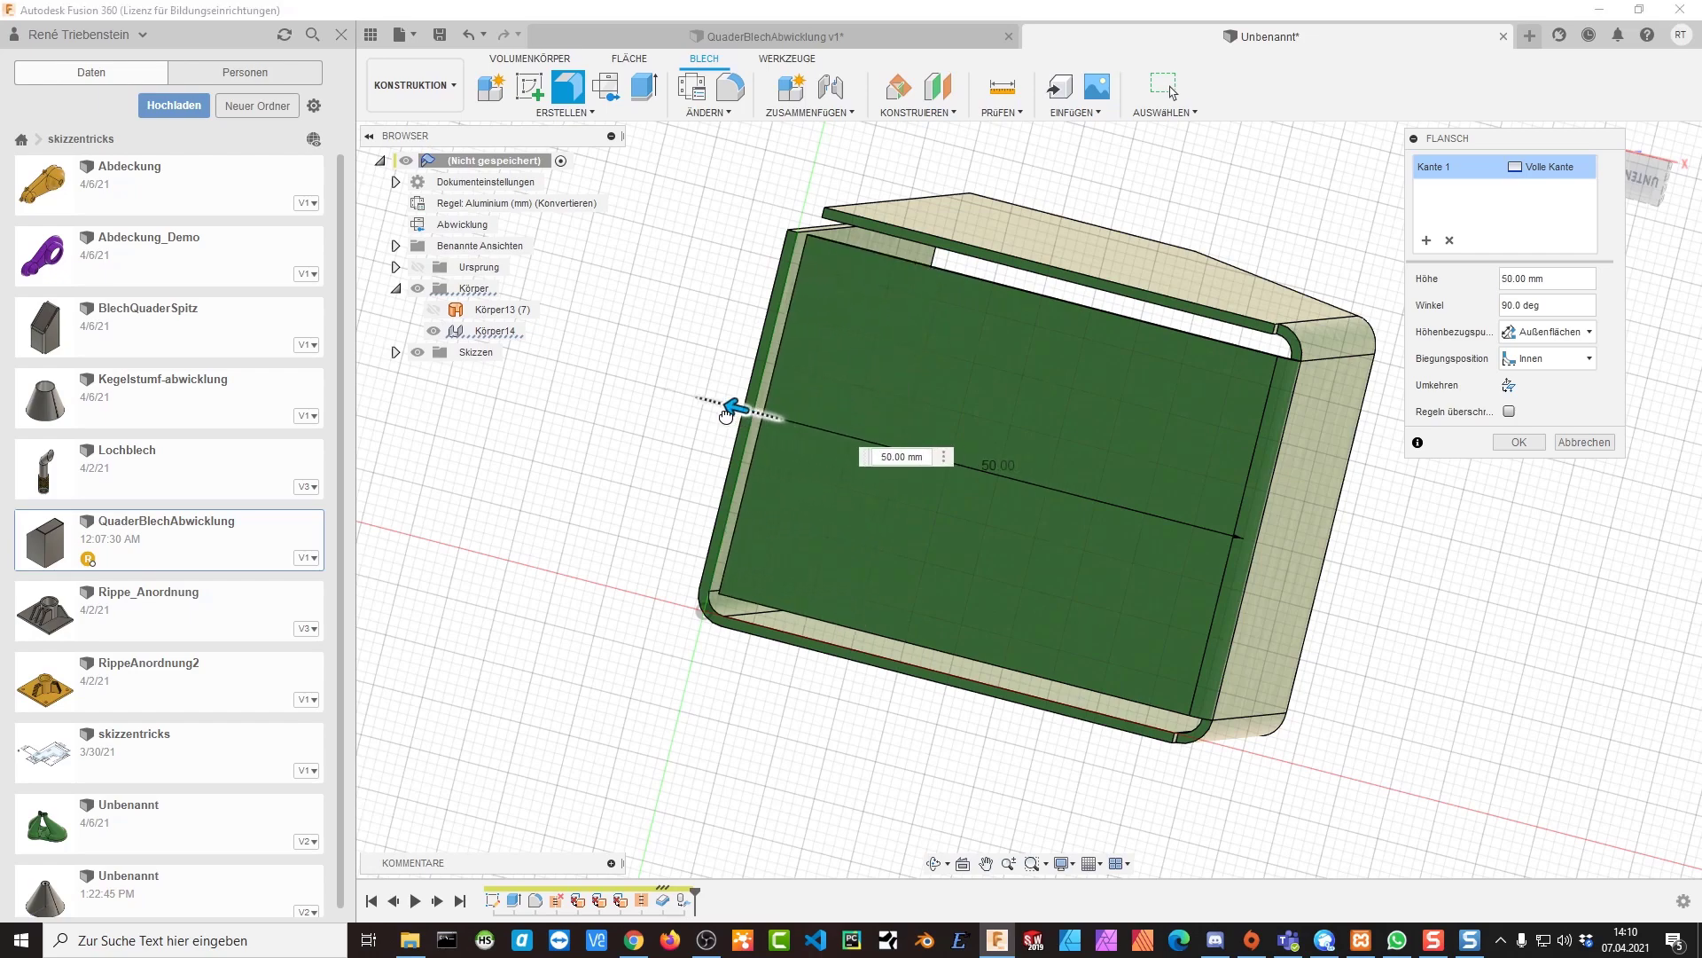
mouse_move(715, 400)
middle_mouse_down("shift")
mouse_move(829, 471)
mouse_move(1435, 424)
mouse_move(1261, 475)
mouse_move(1181, 593)
mouse_move(815, 439)
mouse_move(842, 452)
middle_mouse_up("shift")
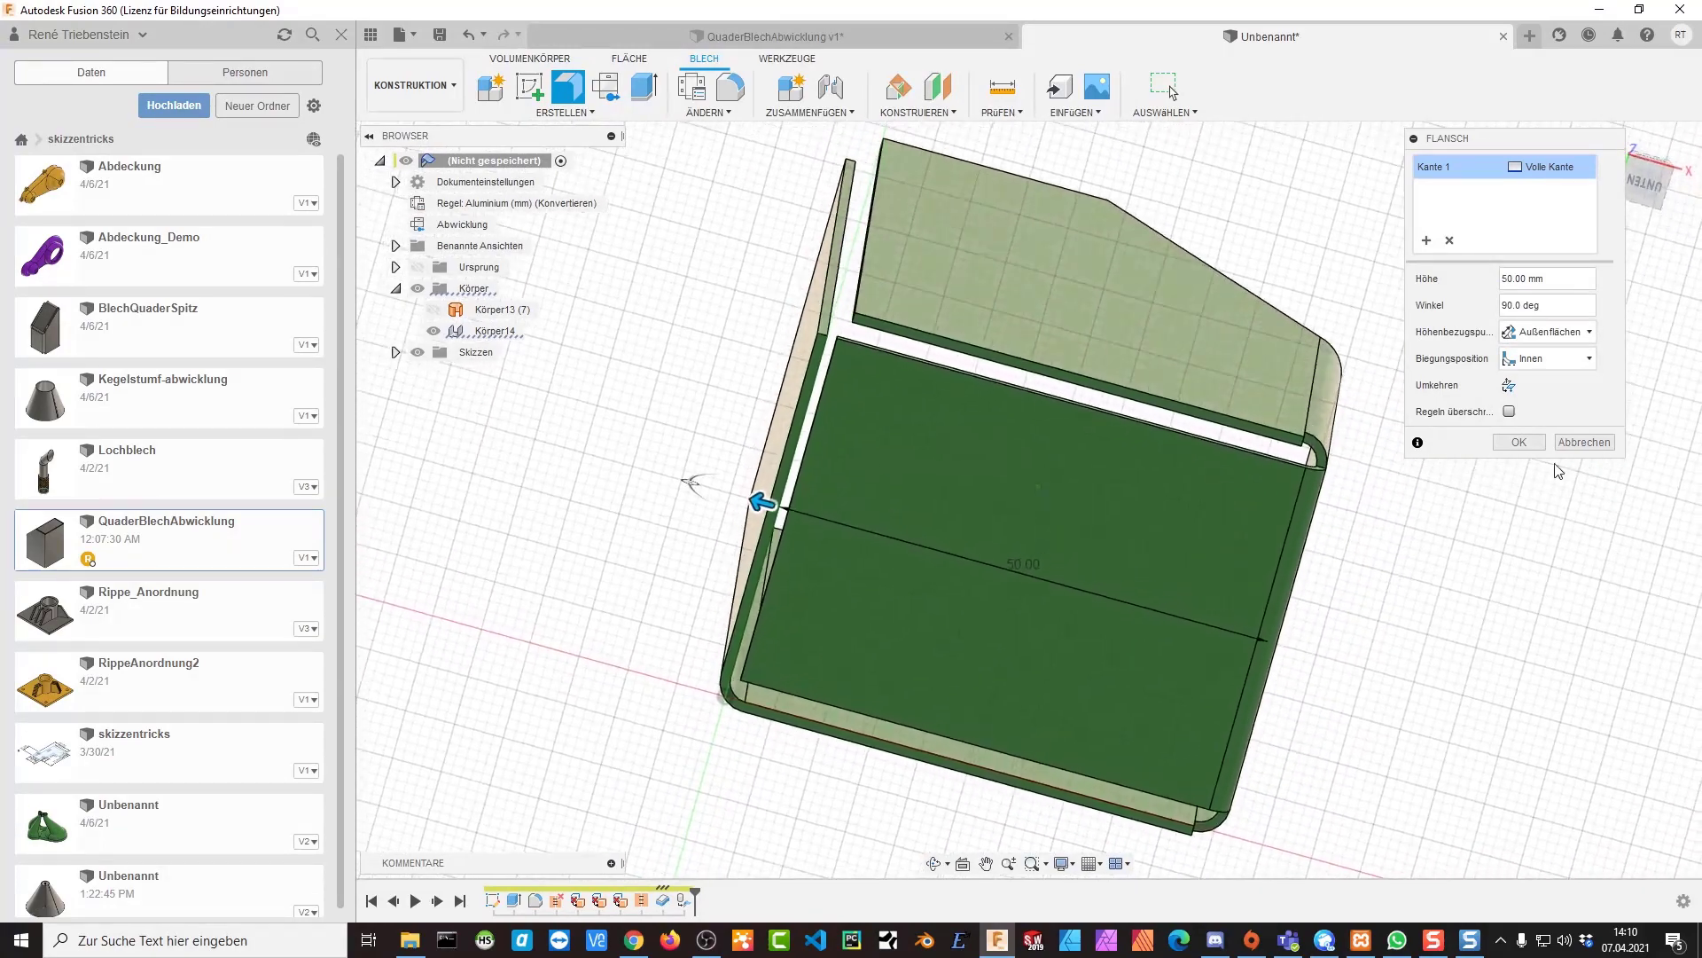
Confirm the 50 mm bottom flange and clear the selection
left_click(1519, 442)
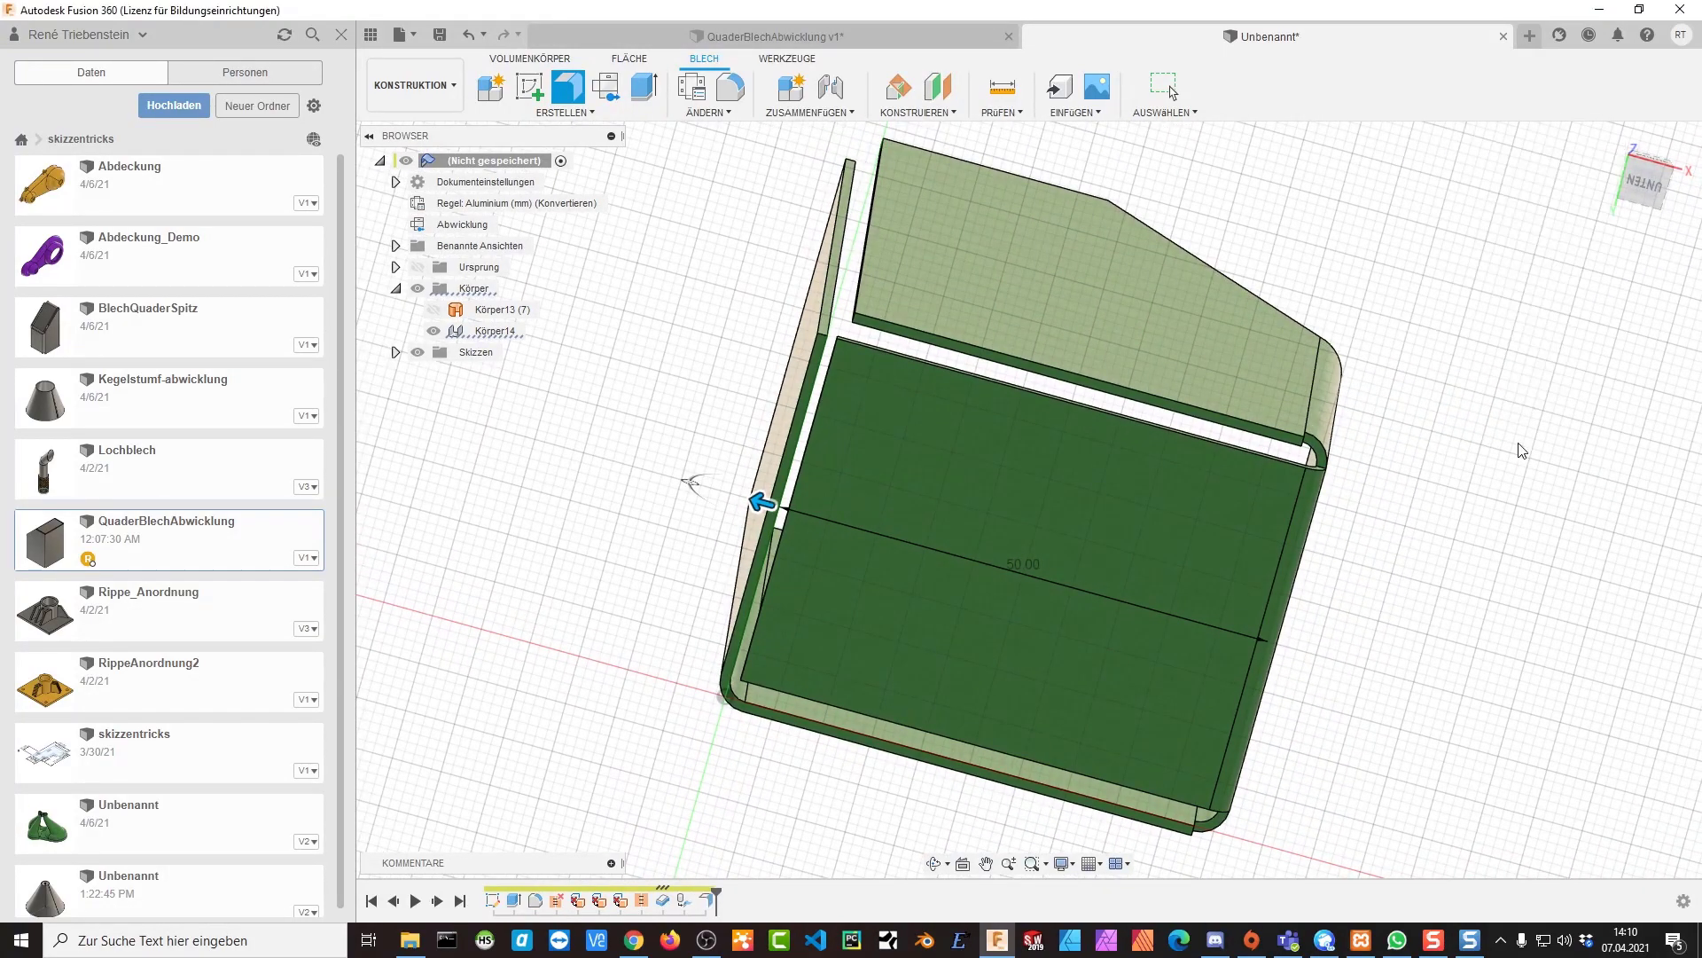
mouse_move(1241, 532)
middle_mouse_down("shift")
mouse_move(1124, 722)
mouse_move(1153, 782)
mouse_move(1092, 773)
mouse_move(981, 497)
mouse_move(1036, 488)
mouse_move(1183, 322)
mouse_move(1128, 258)
mouse_move(1097, 254)
middle_mouse_up("shift")
scroll(1124, 722, "up", 3)
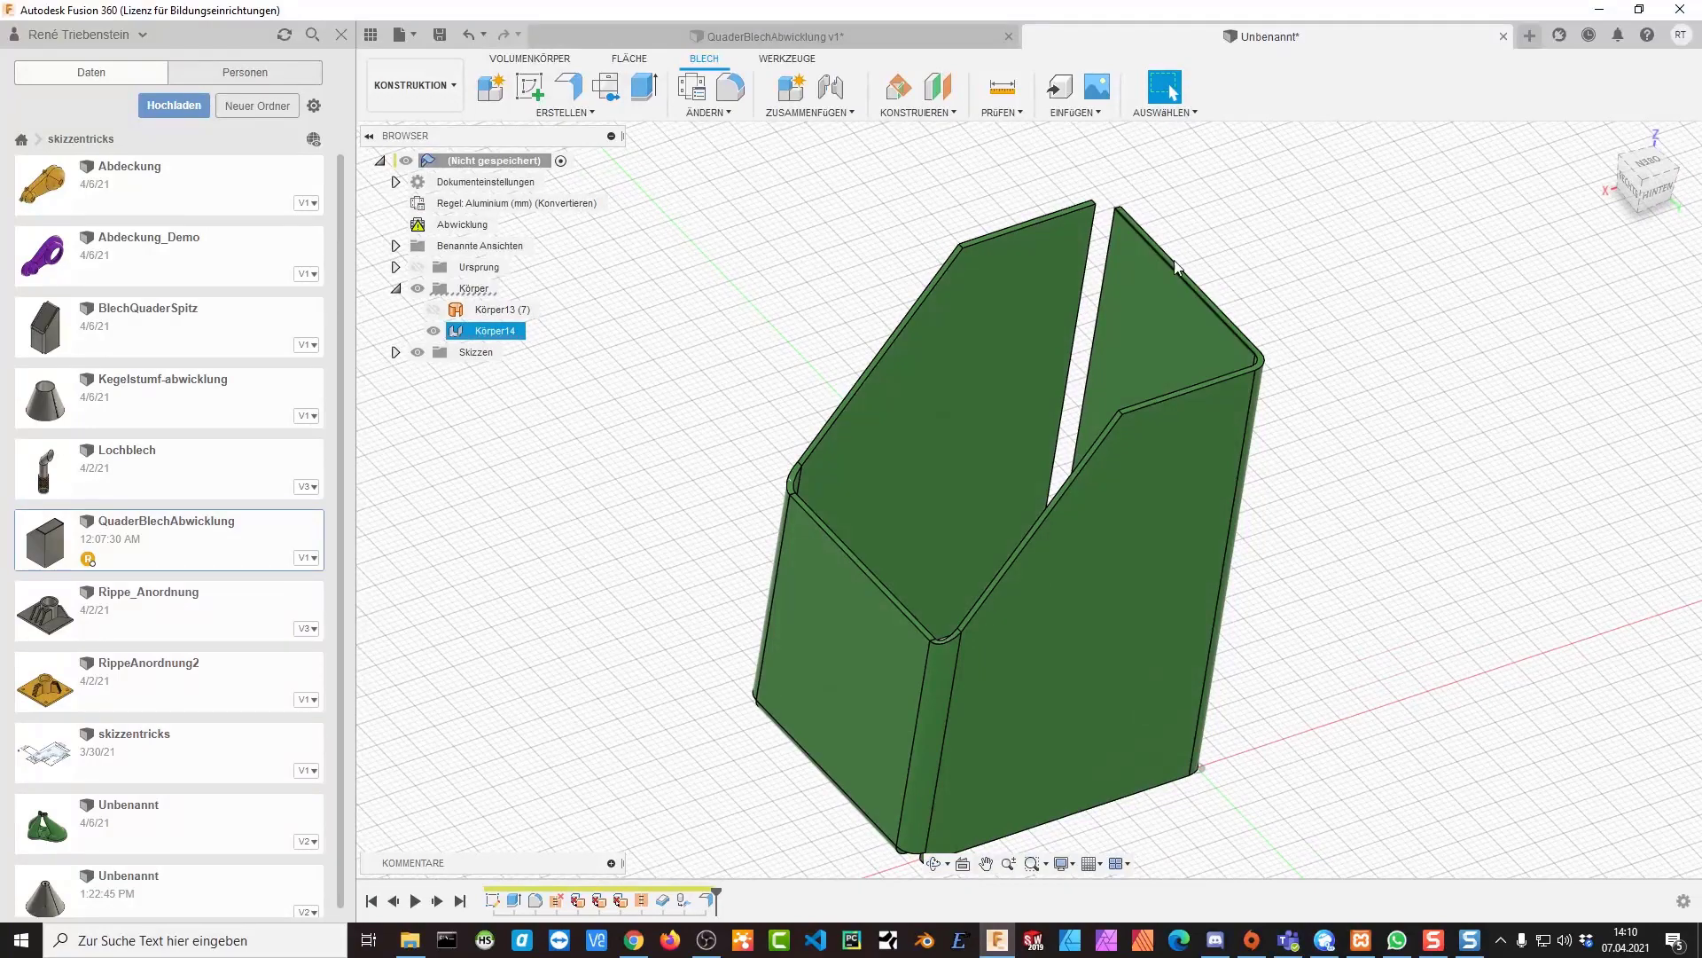
left_click(805, 264)
Add a 26 mm, 90° flange along the top edge of the slanted side
left_click(575, 93)
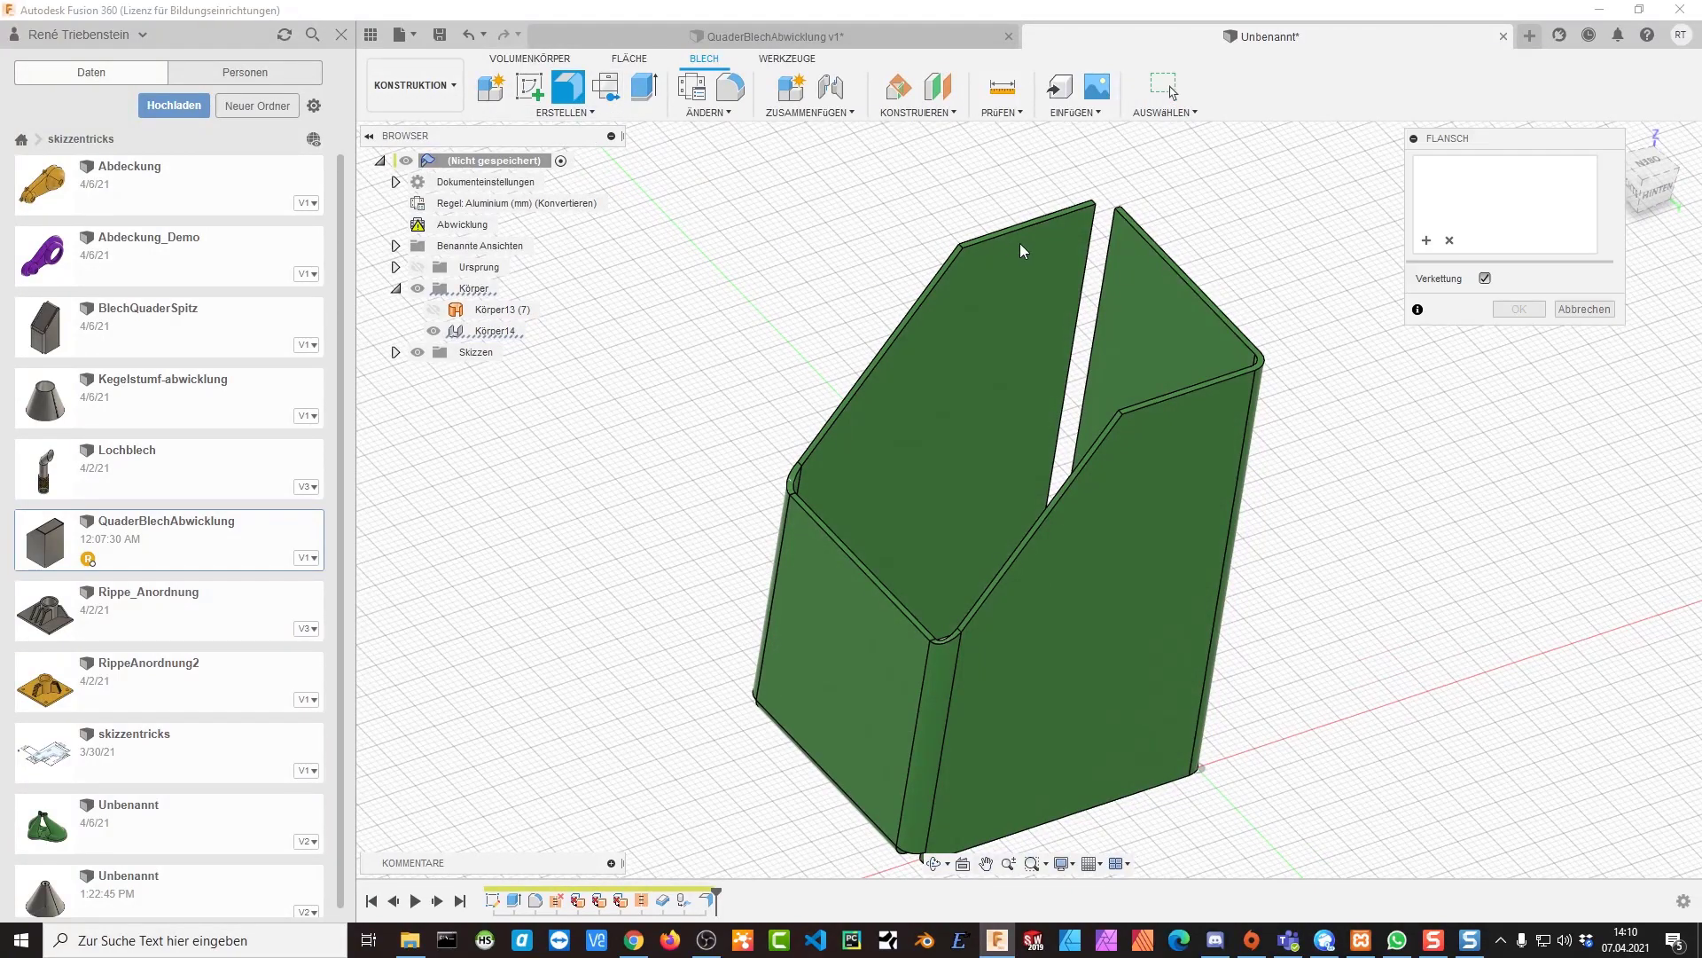
scroll(1086, 256, "up", 3)
left_click(1238, 295)
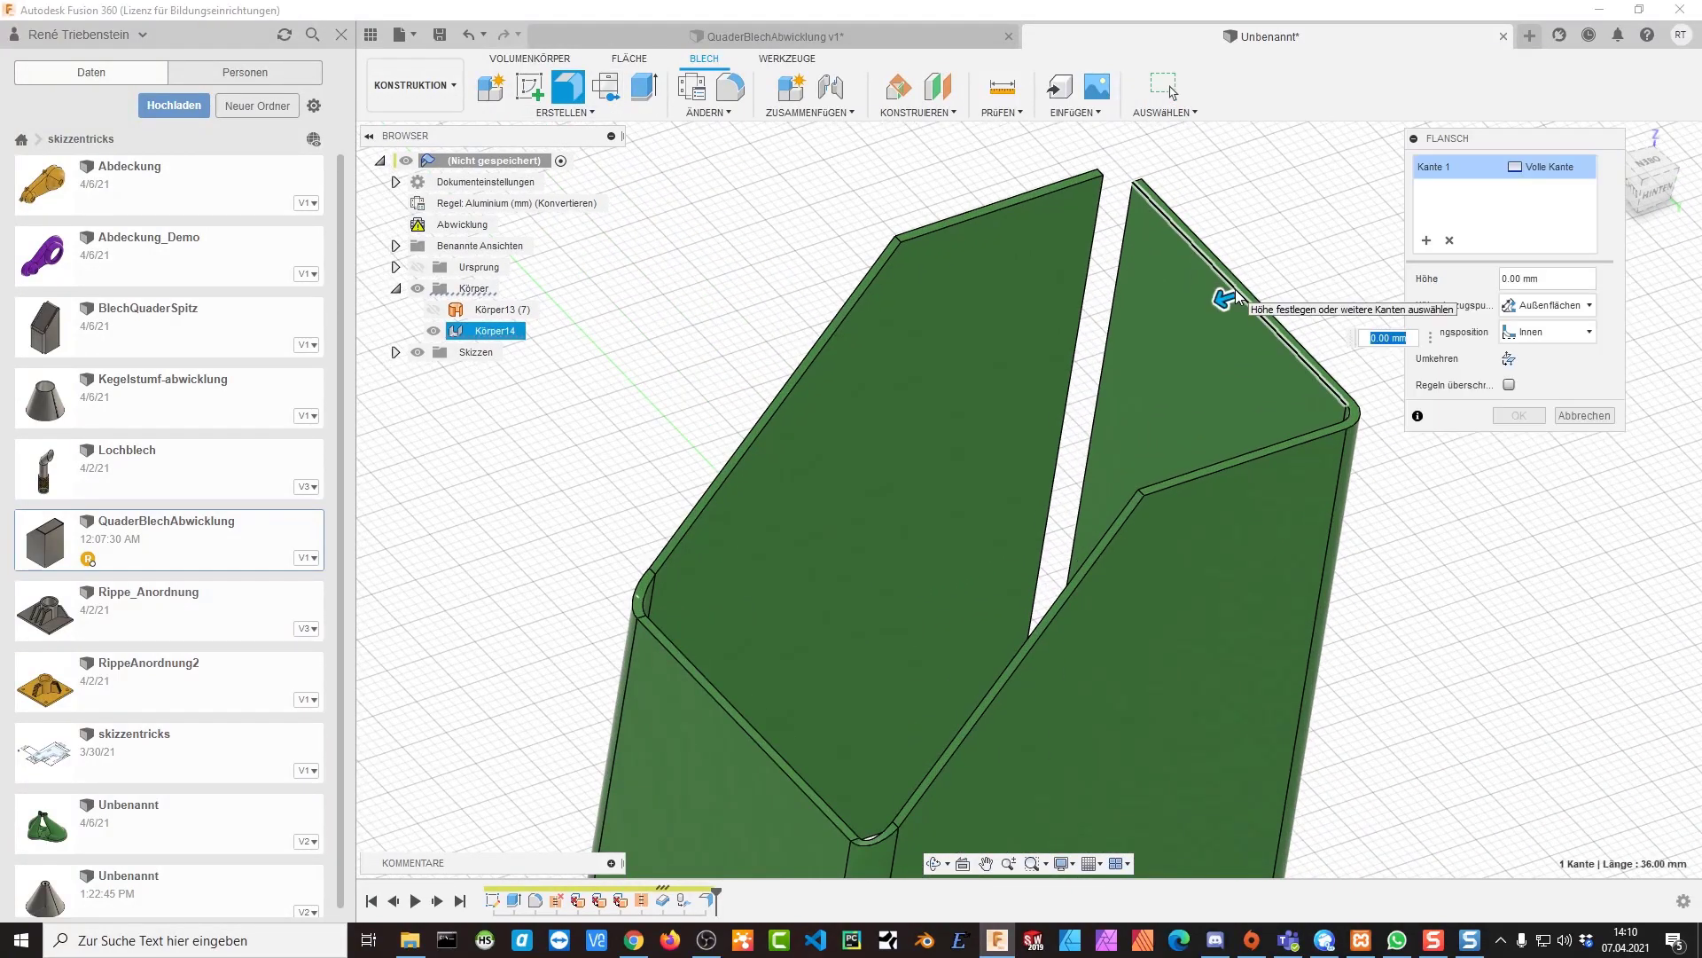
left_click_drag(1228, 298, 977, 354)
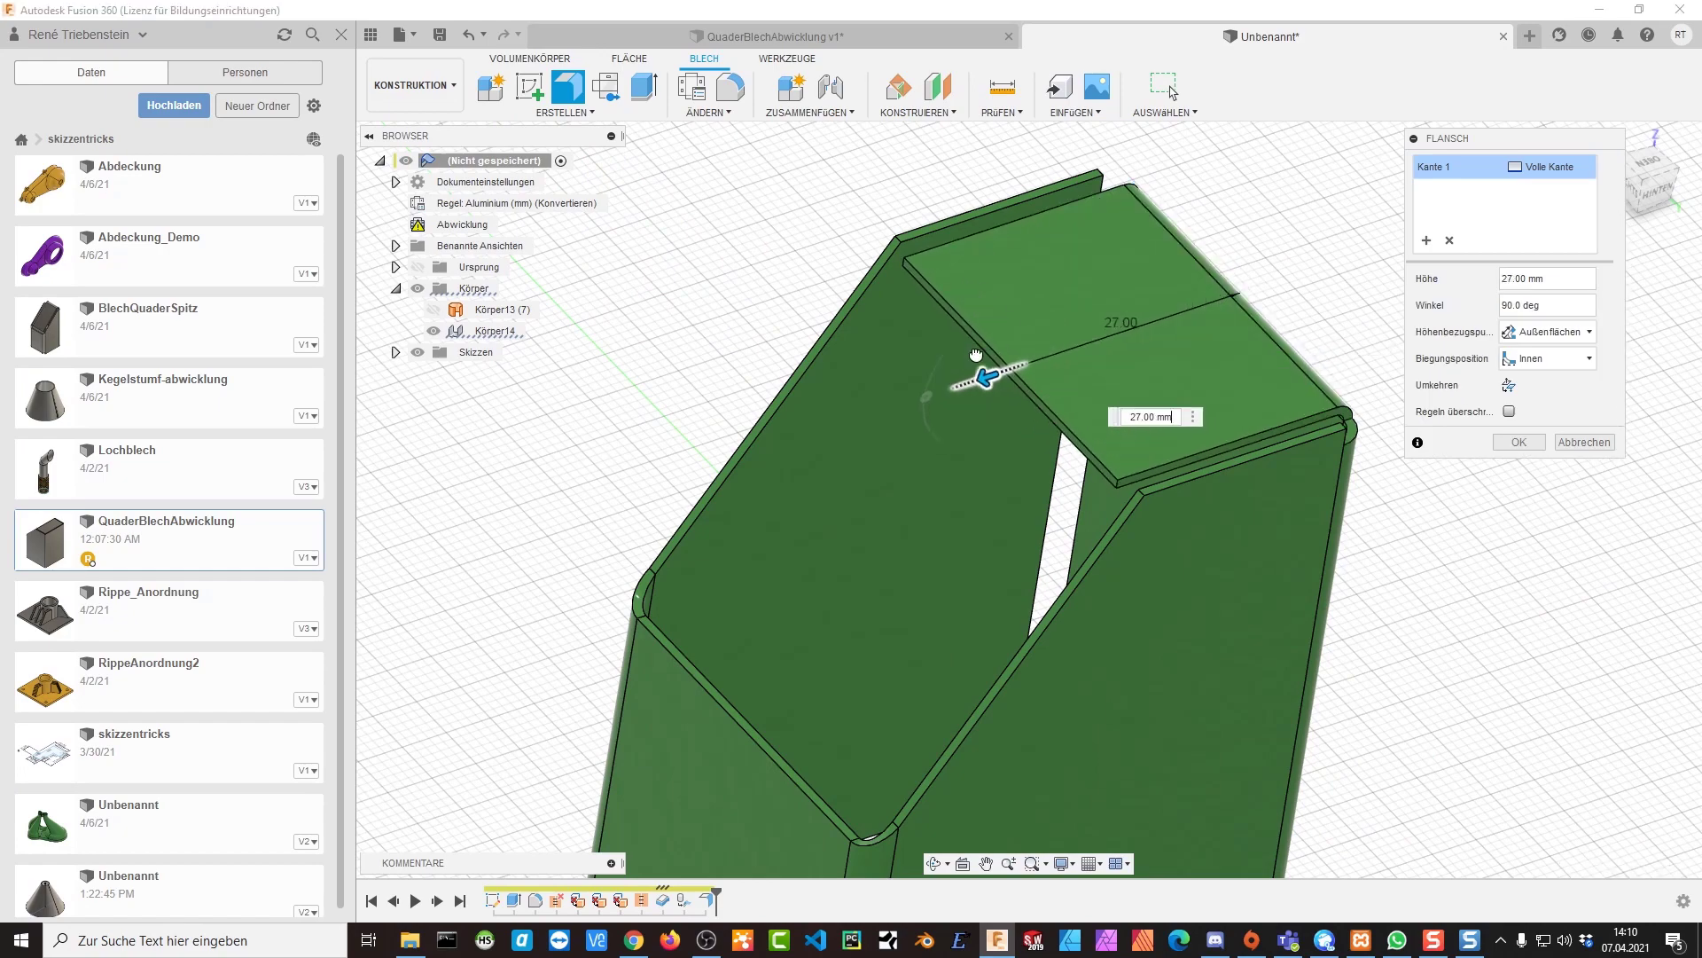
middle_click_drag(976, 354, 889, 263, "shift")
scroll(1075, 269, "up", 5)
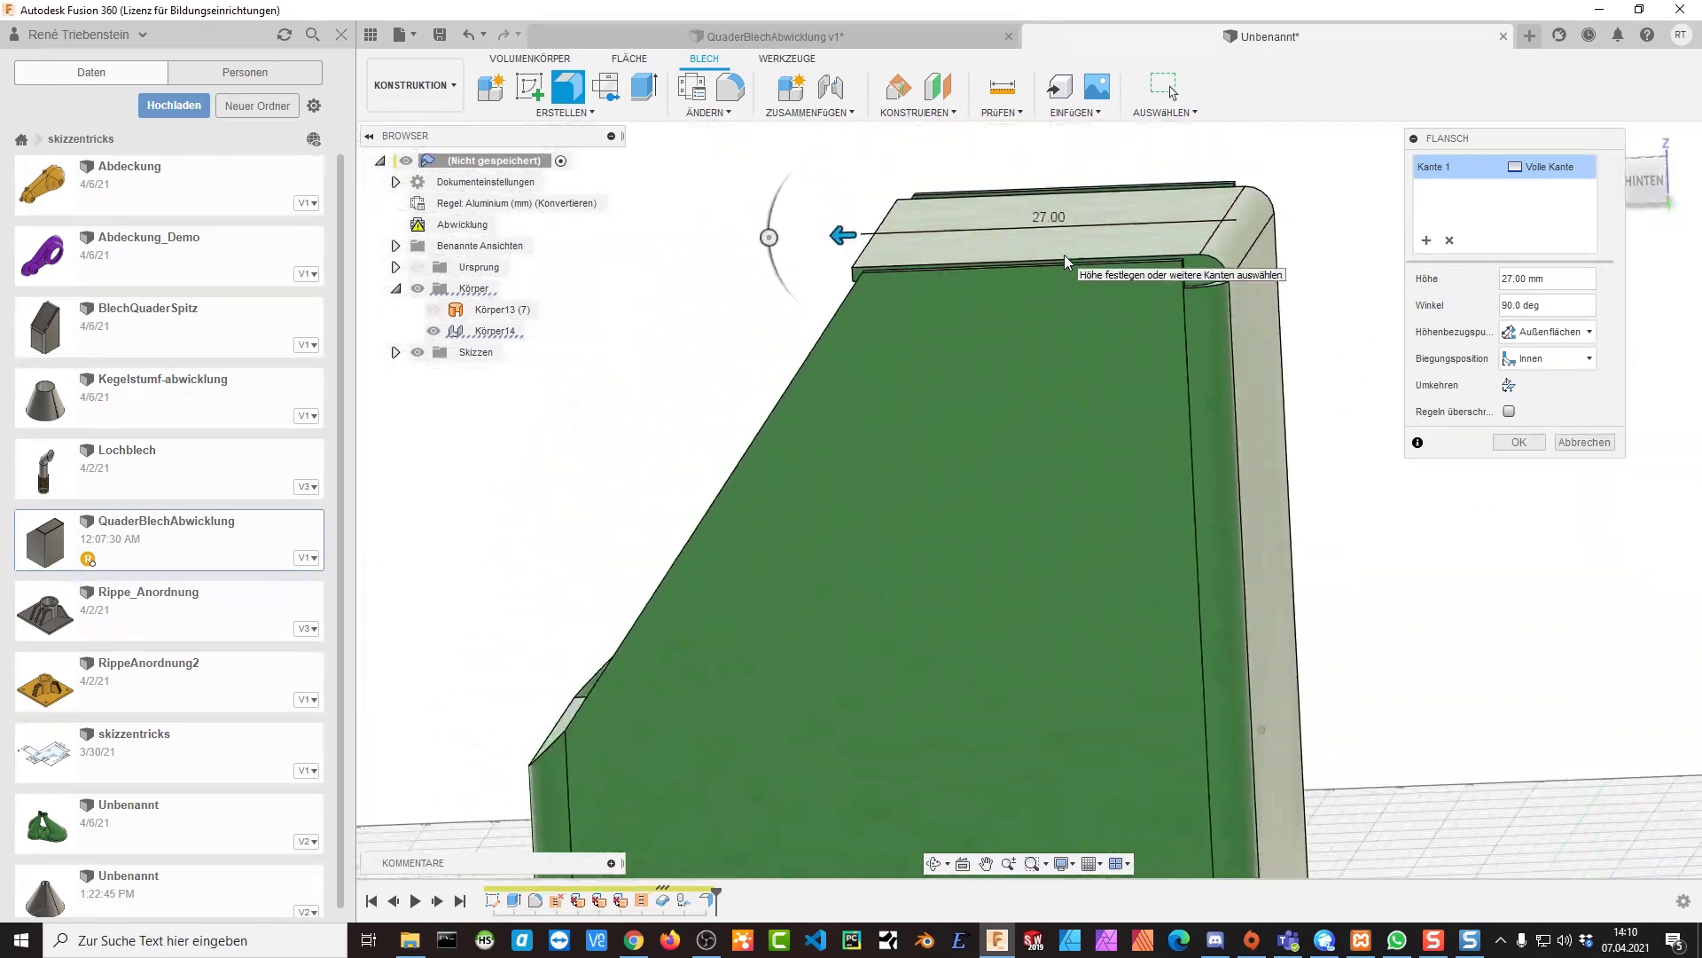
middle_click_drag(1066, 262, 931, 334, "shift")
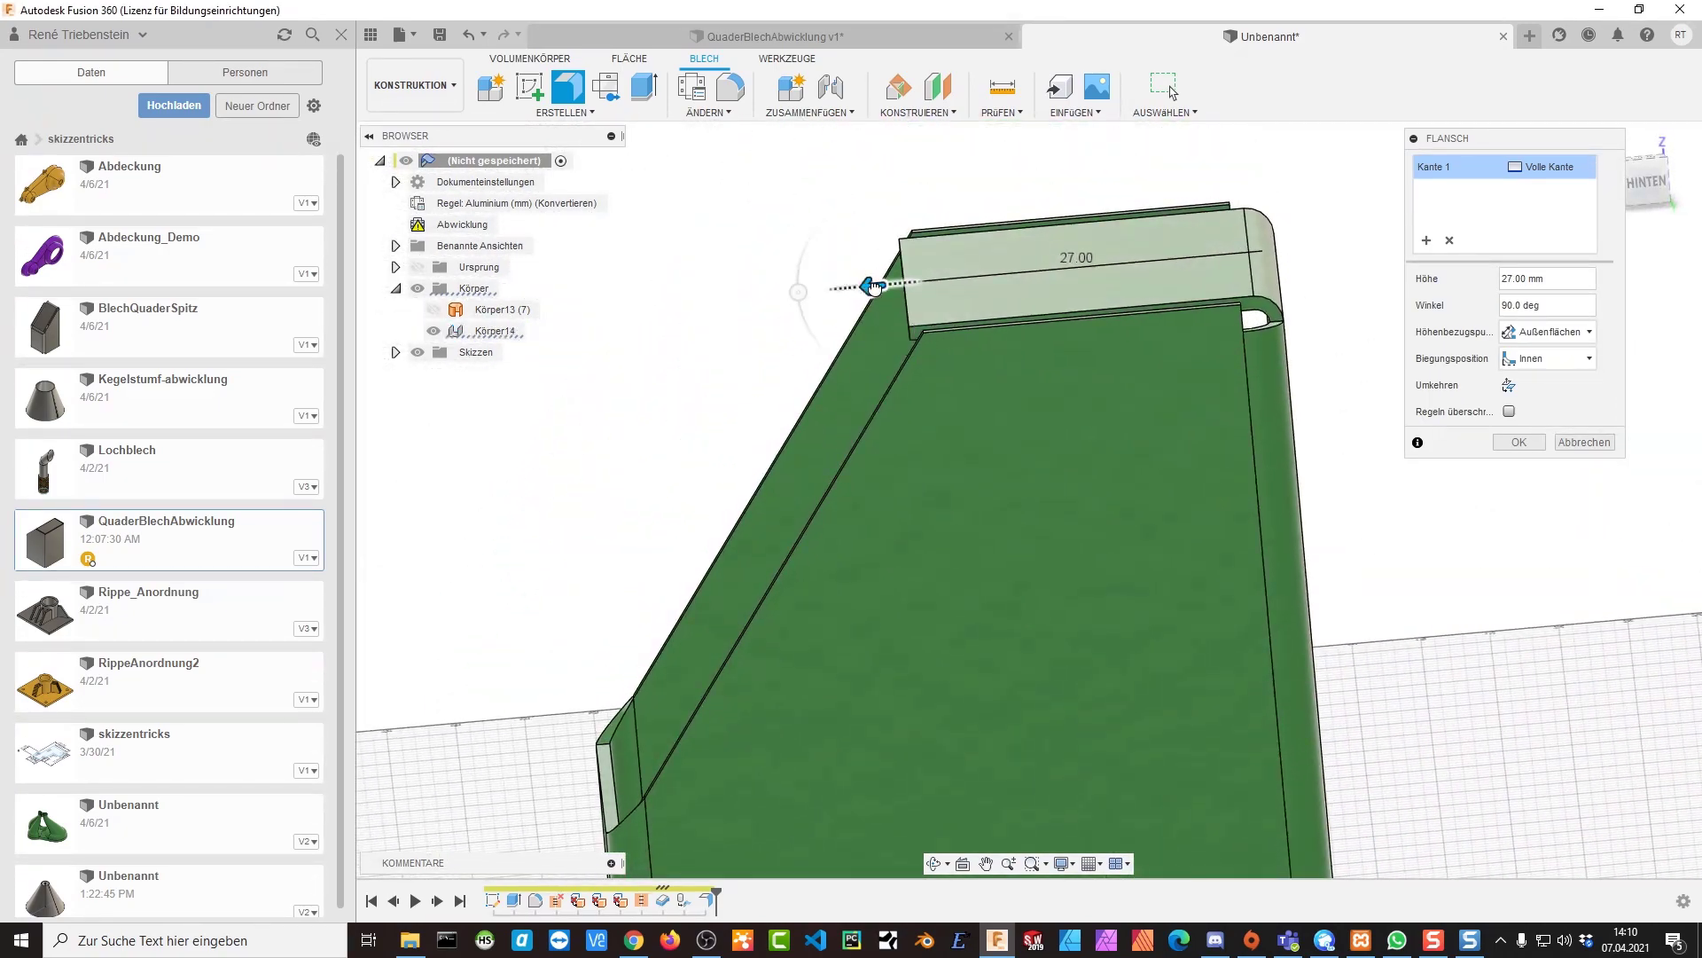
left_click_drag(873, 285, 883, 284)
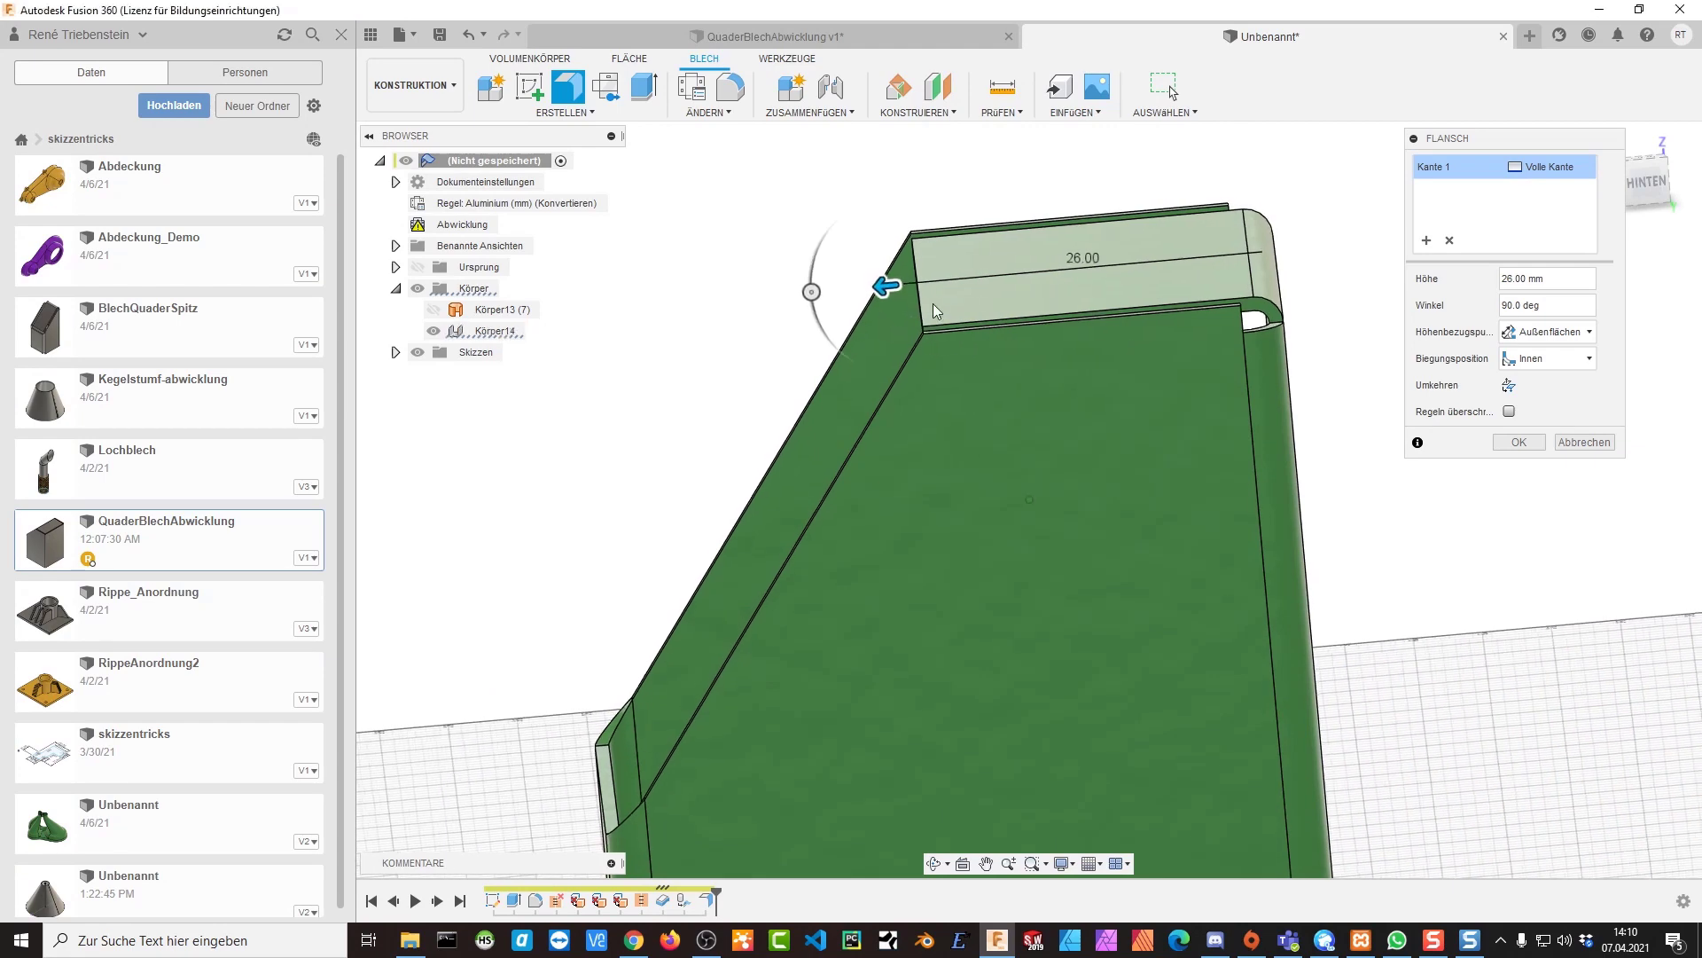
middle_click_drag(1143, 321, 926, 310, "shift")
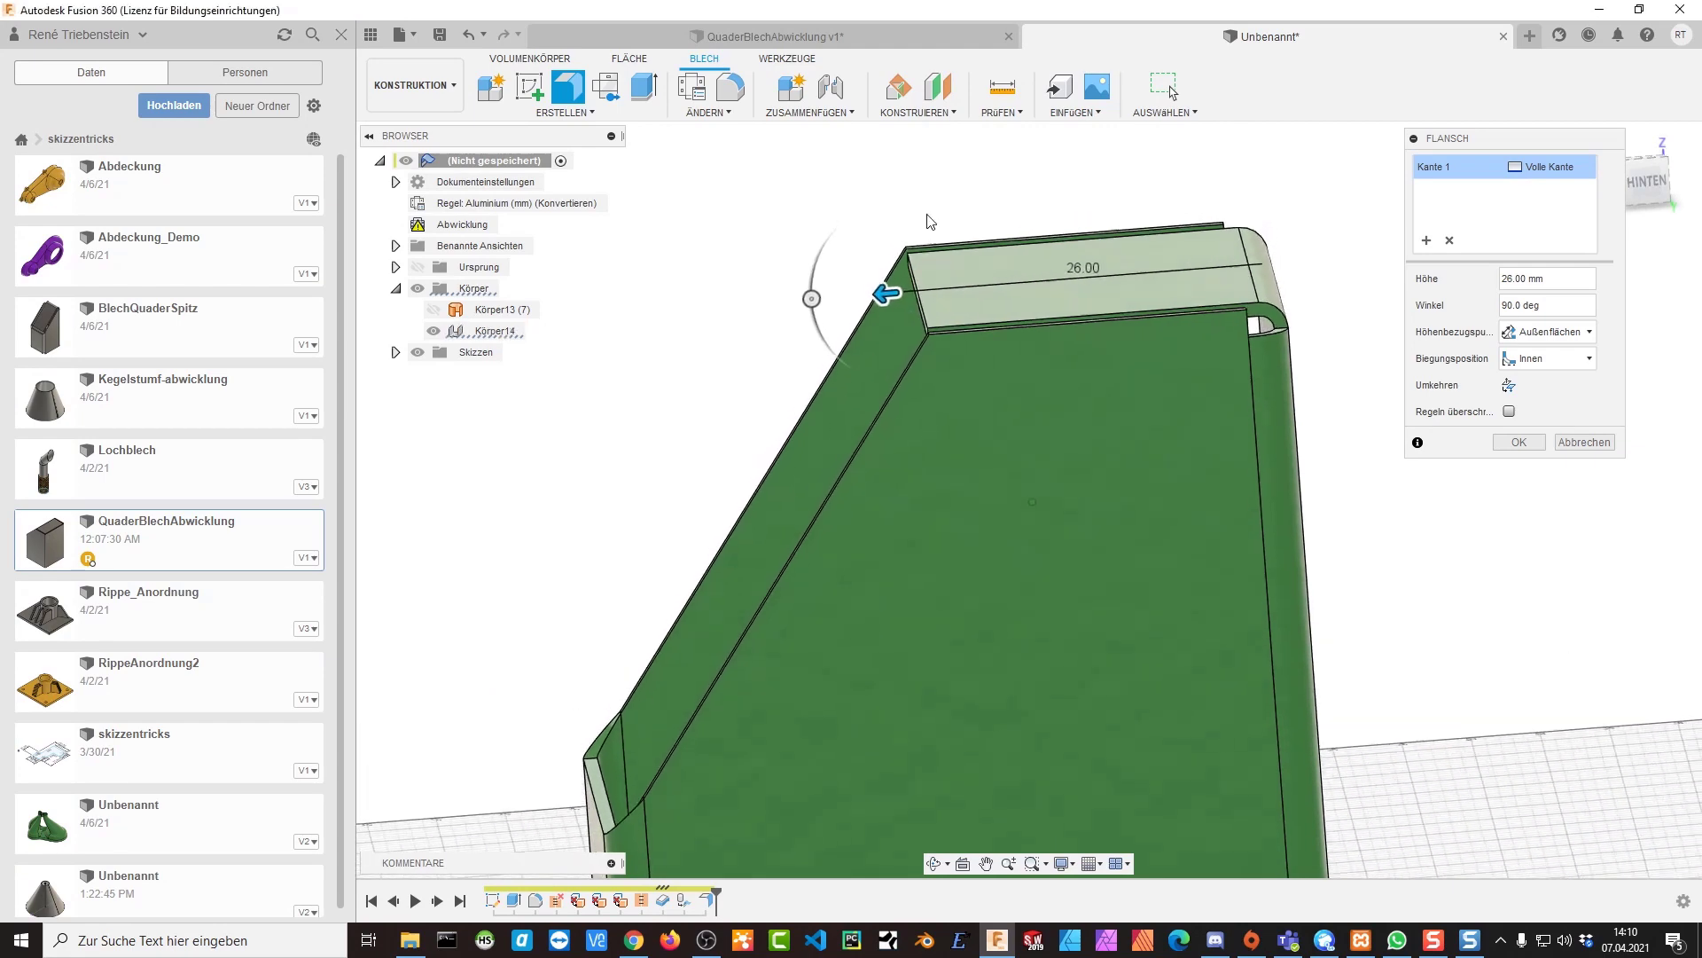
left_click(1516, 442)
Add a 42 mm flange at -55° along the slanted edge, closing the slanted face
mouse_move(914, 338)
middle_mouse_down("shift")
mouse_move(955, 358)
mouse_move(988, 411)
mouse_move(929, 305)
mouse_move(855, 245)
middle_mouse_up("shift")
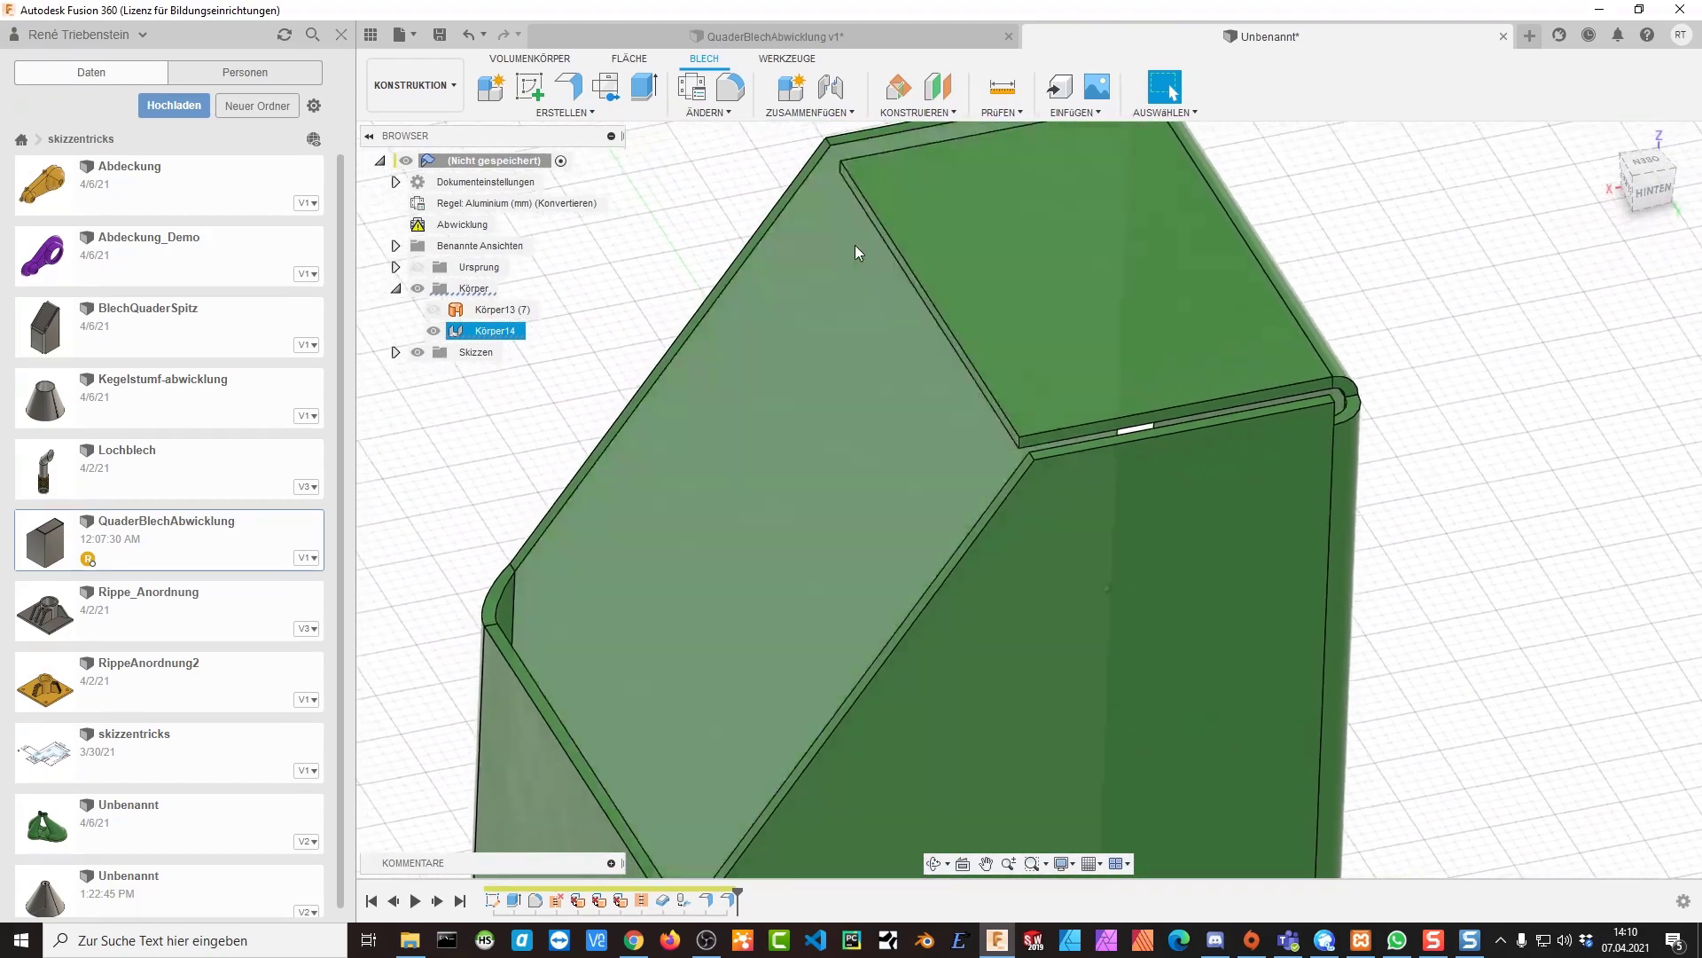
left_click(687, 211)
left_click(577, 86)
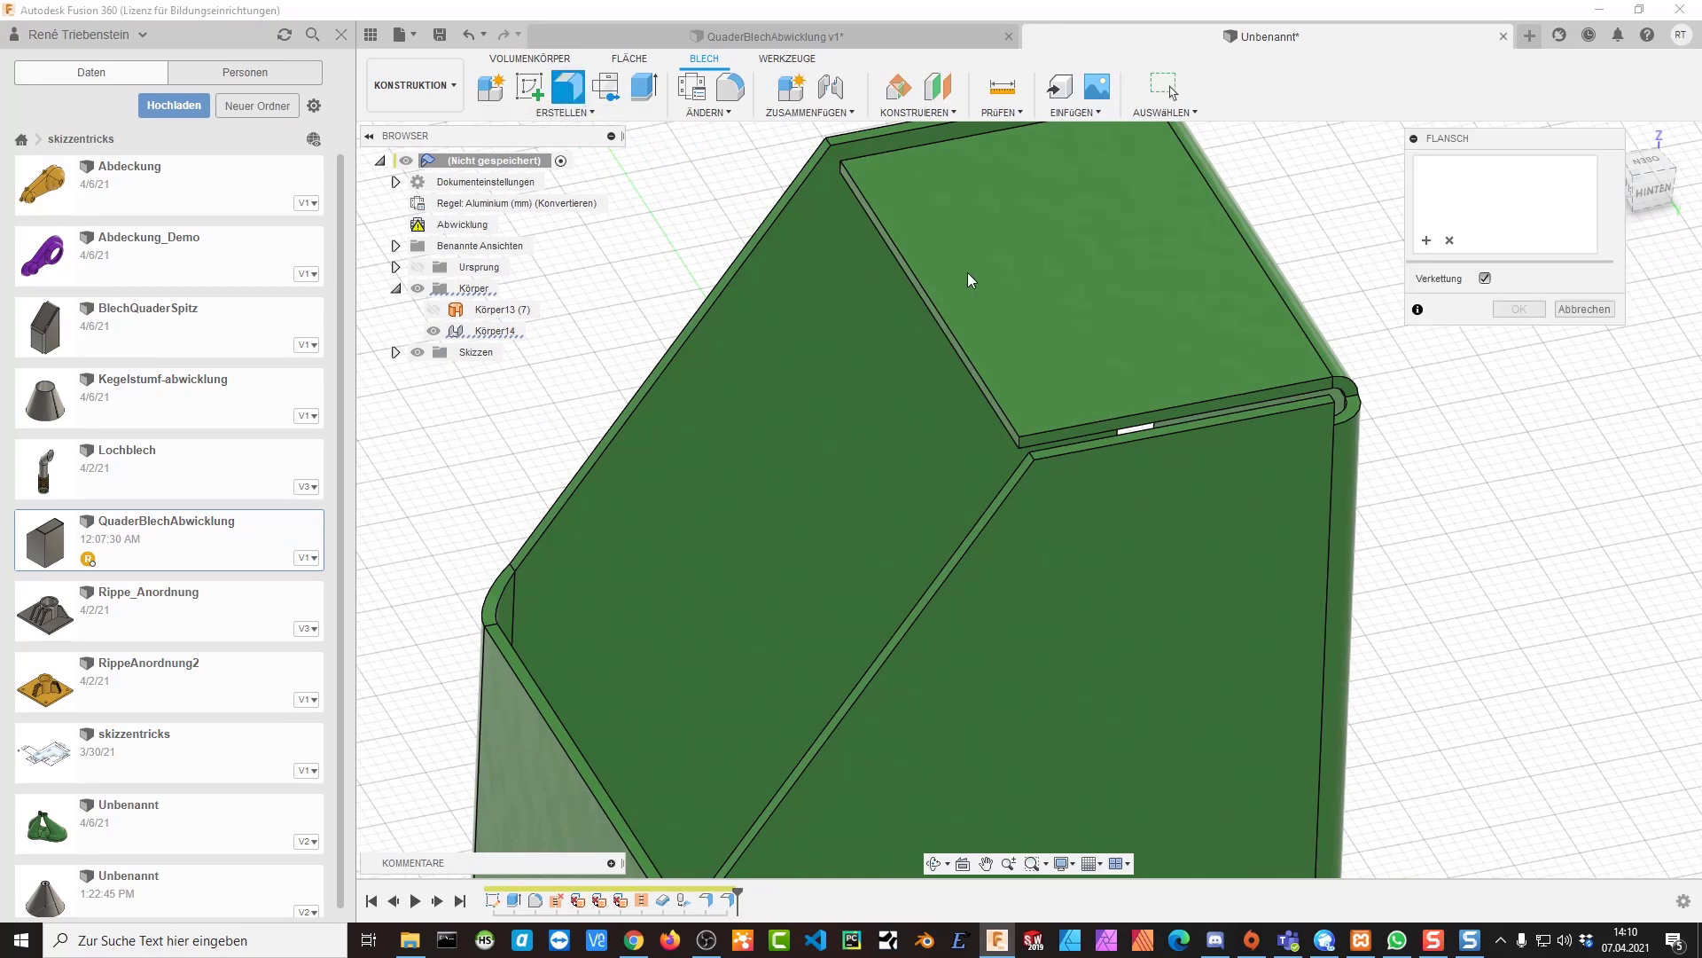
left_click(947, 333)
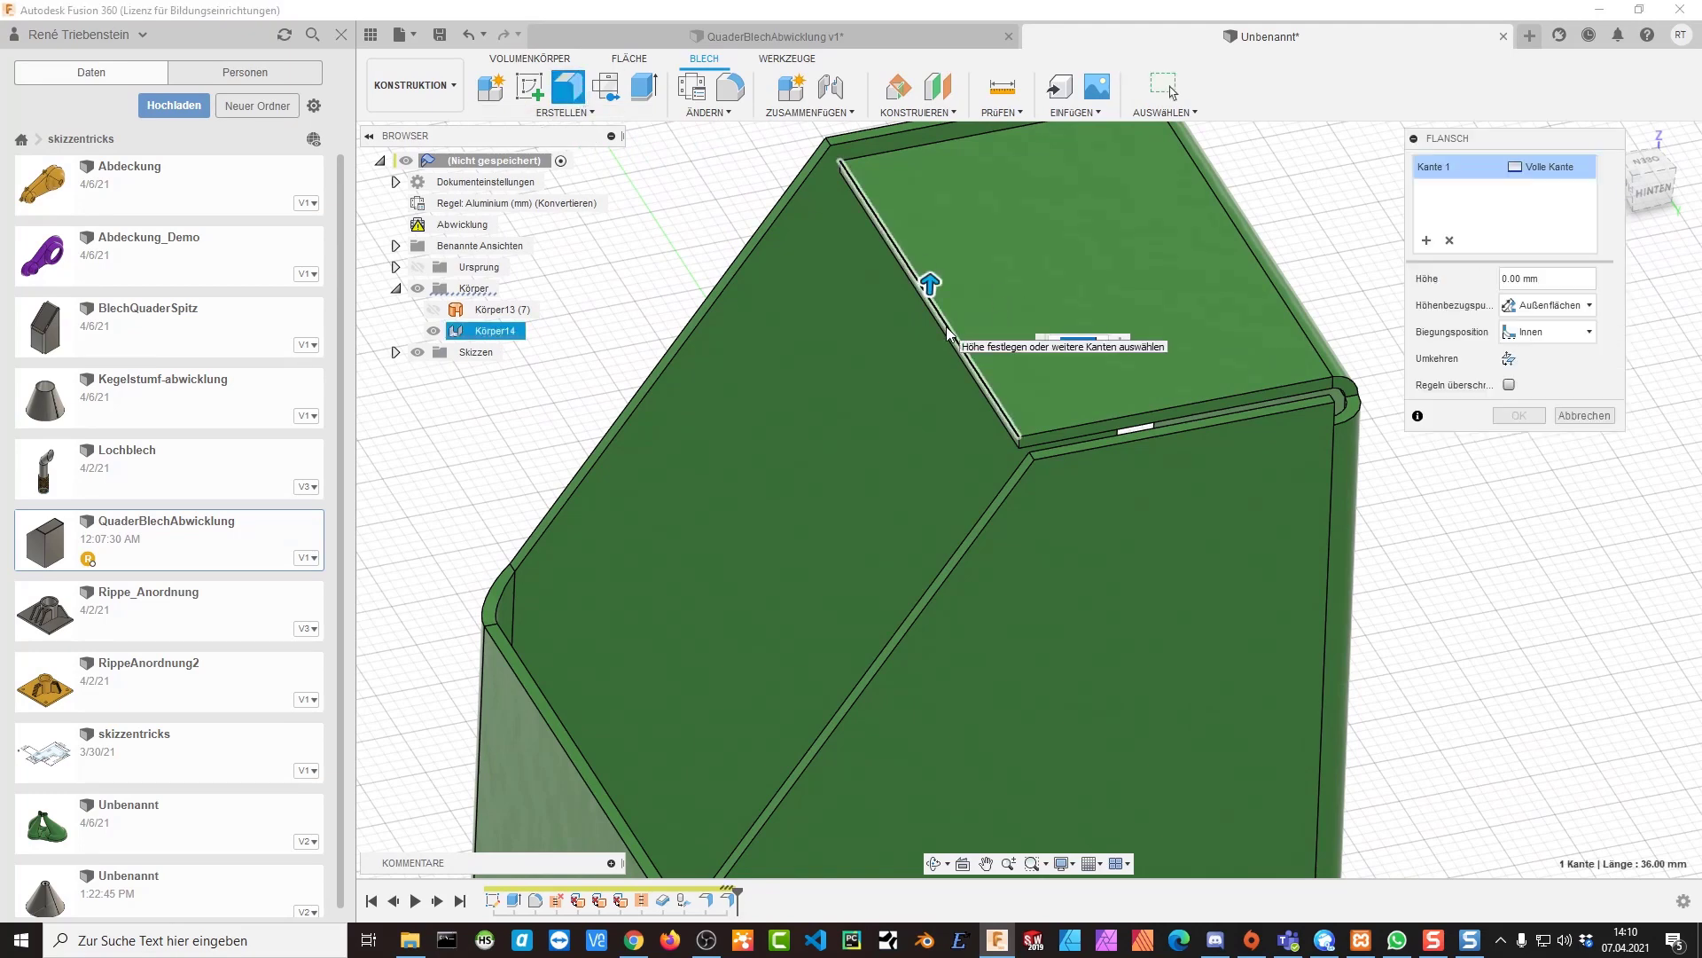
left_click_drag(930, 259, 931, 213)
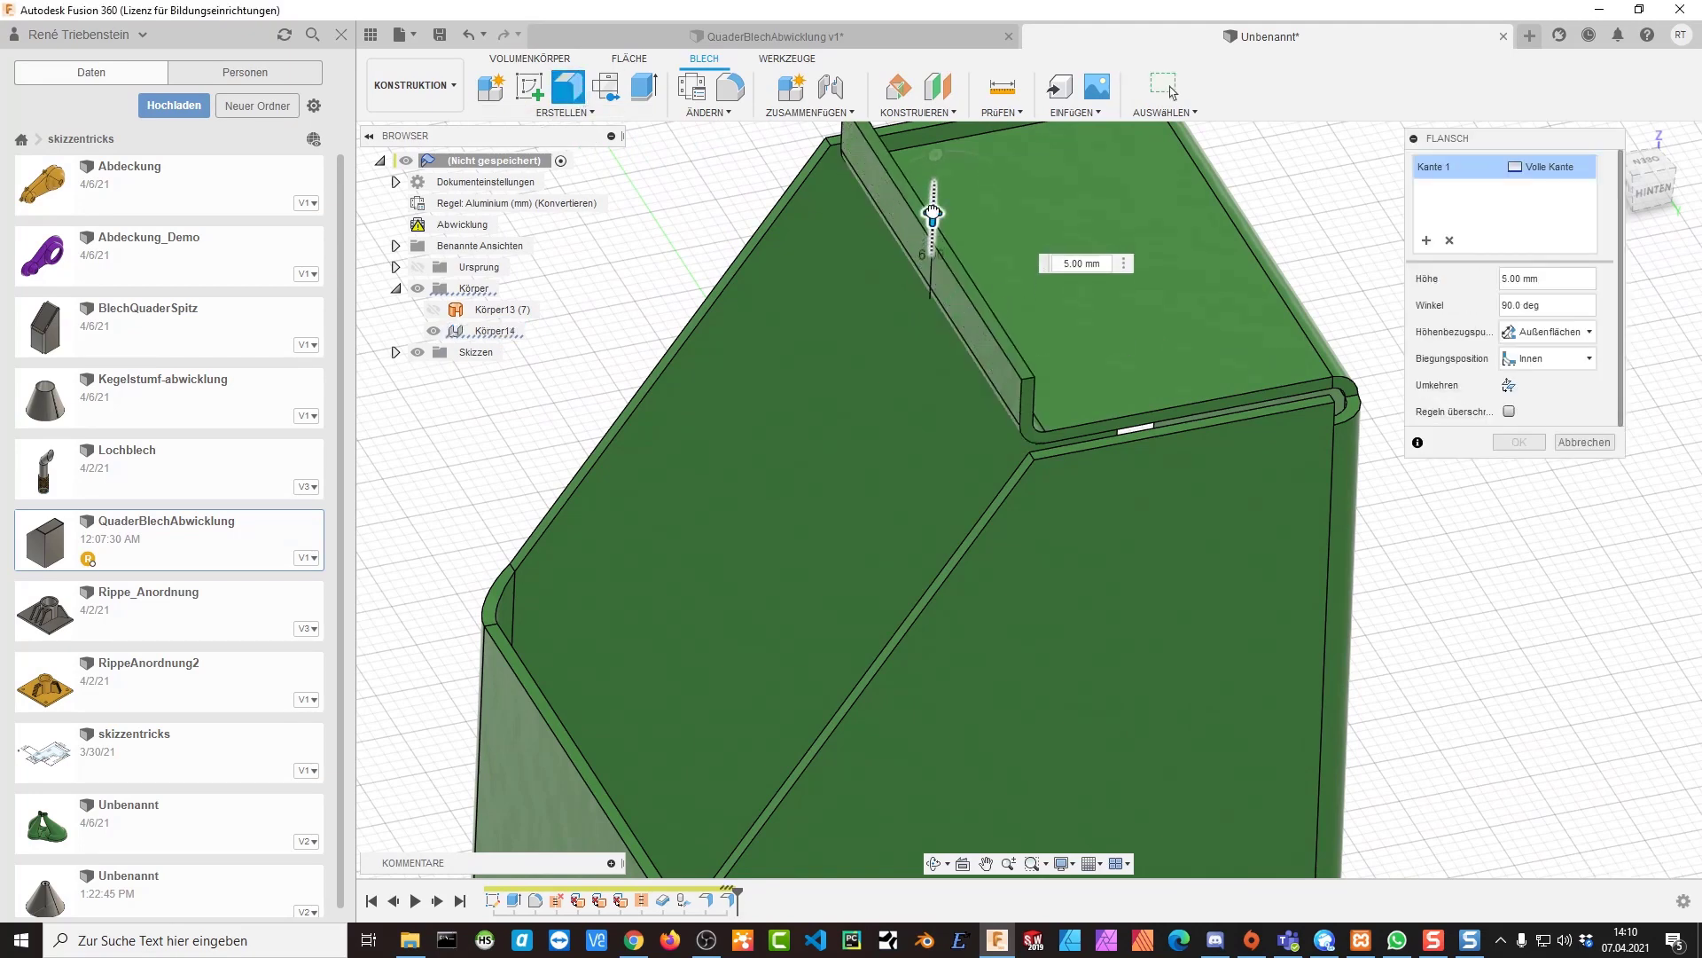
mouse_move(931, 222)
middle_mouse_down("shift")
mouse_move(1128, 281)
mouse_move(1141, 318)
middle_mouse_up("shift")
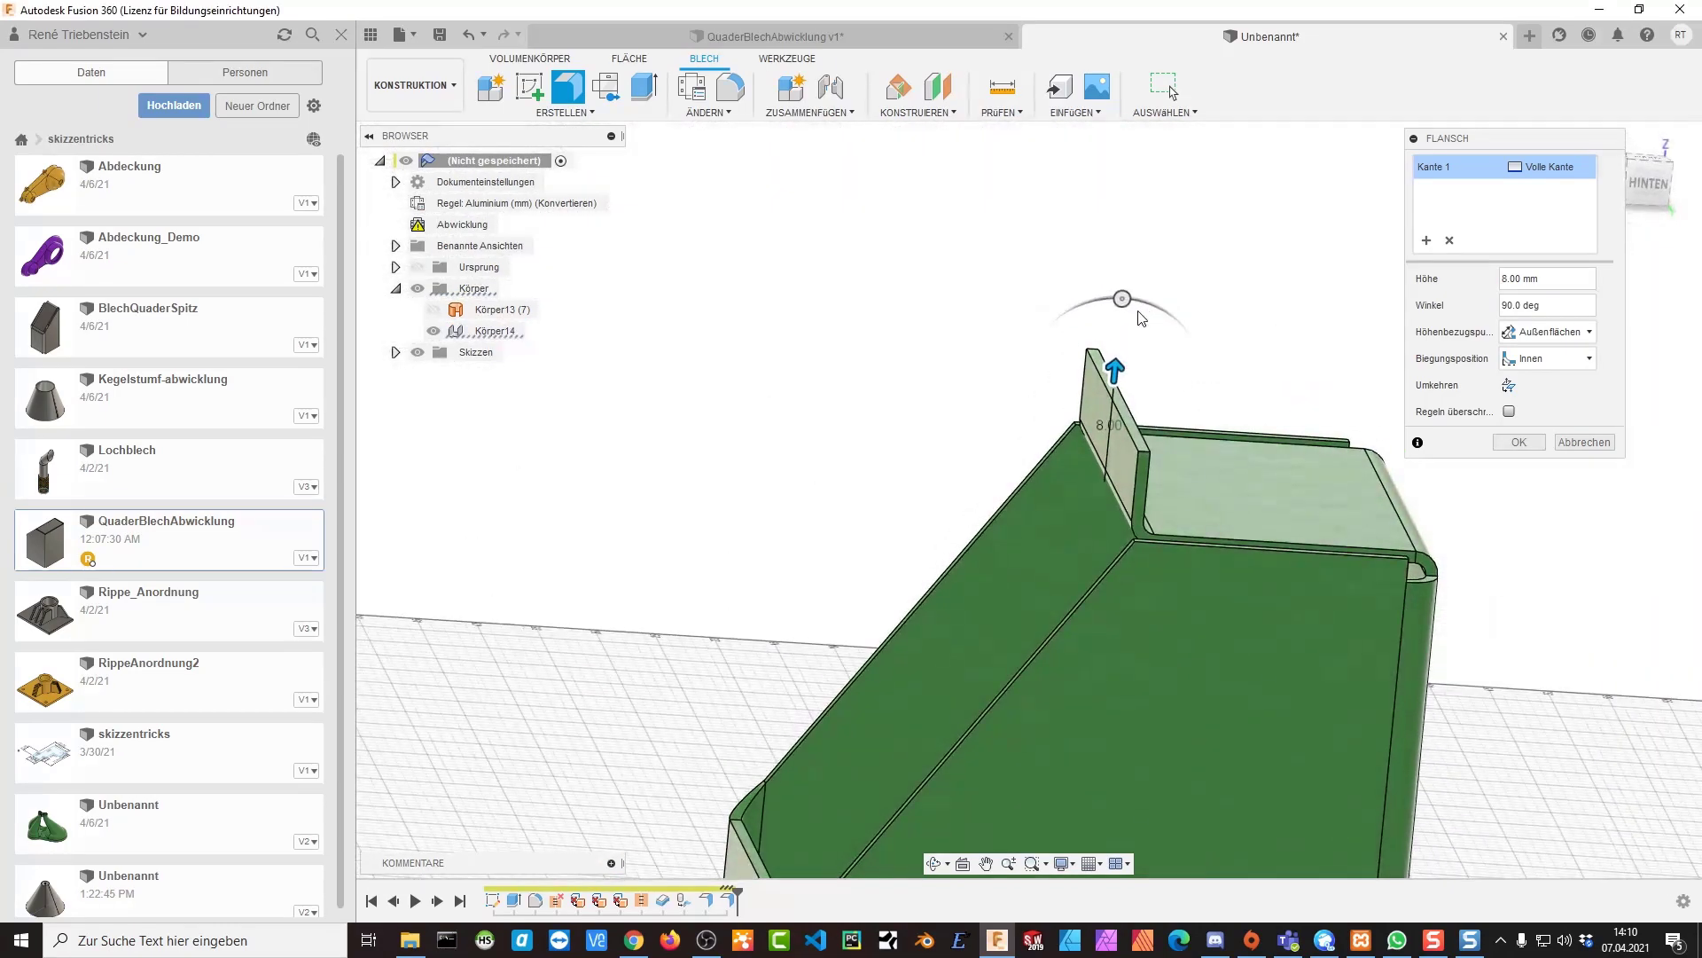
left_click_drag(952, 380, 949, 590)
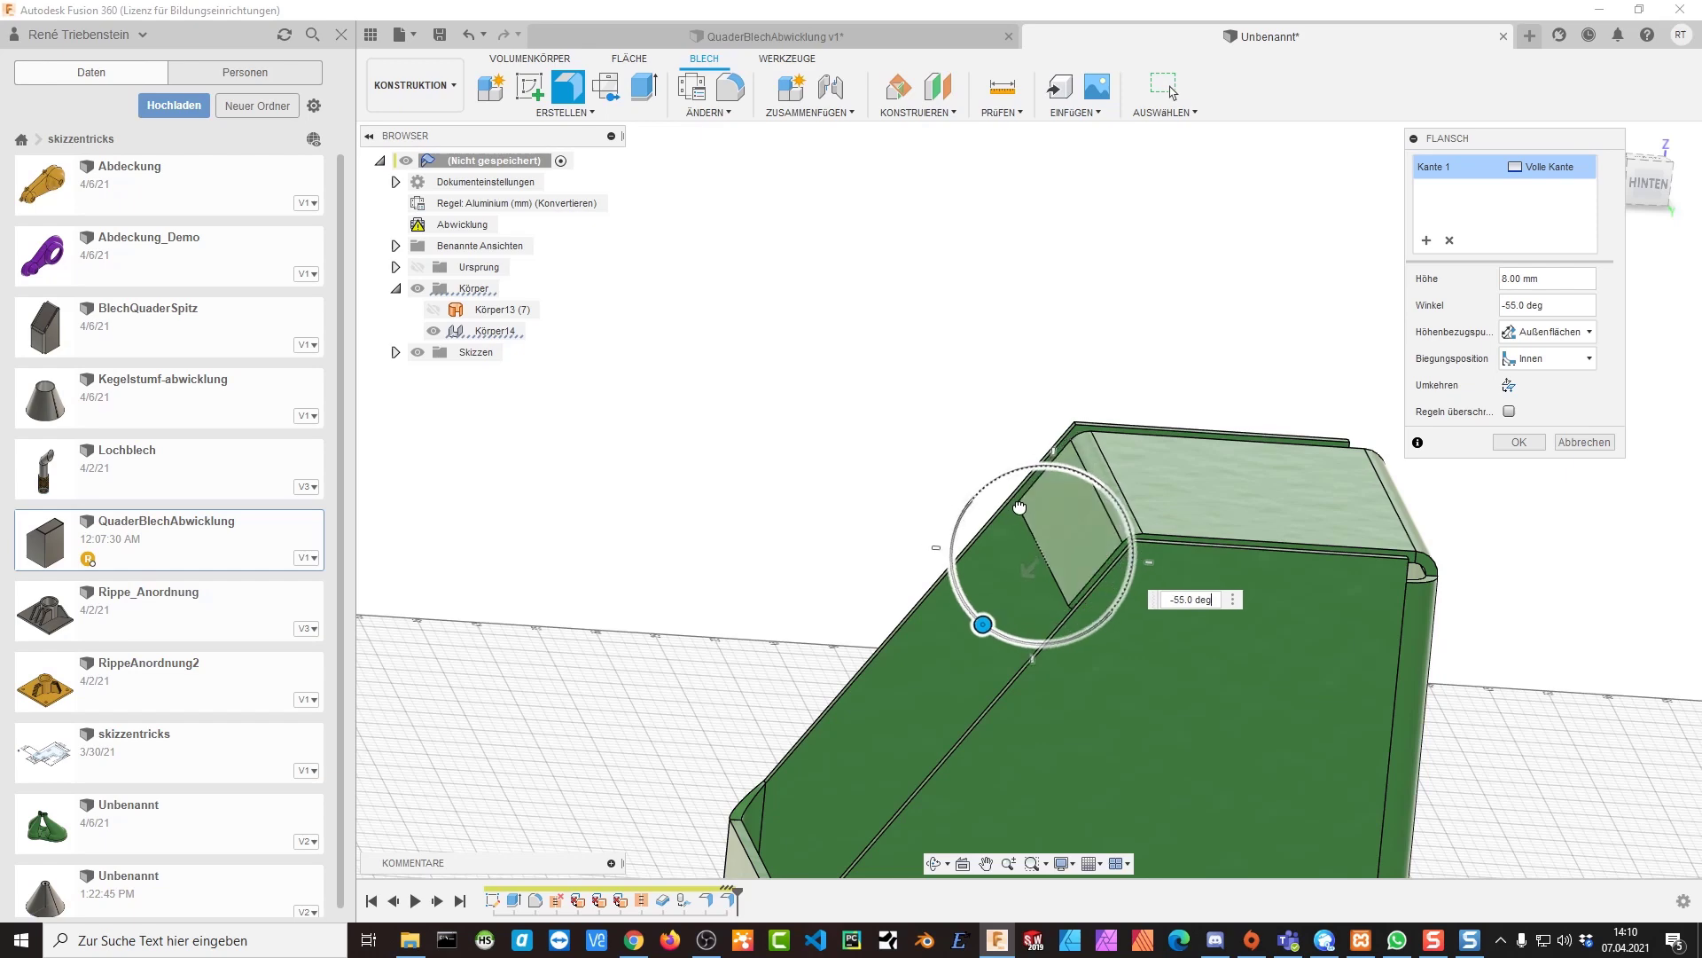
mouse_move(1019, 507)
middle_mouse_down("shift")
mouse_move(1087, 512)
mouse_move(1110, 417)
middle_mouse_up("shift")
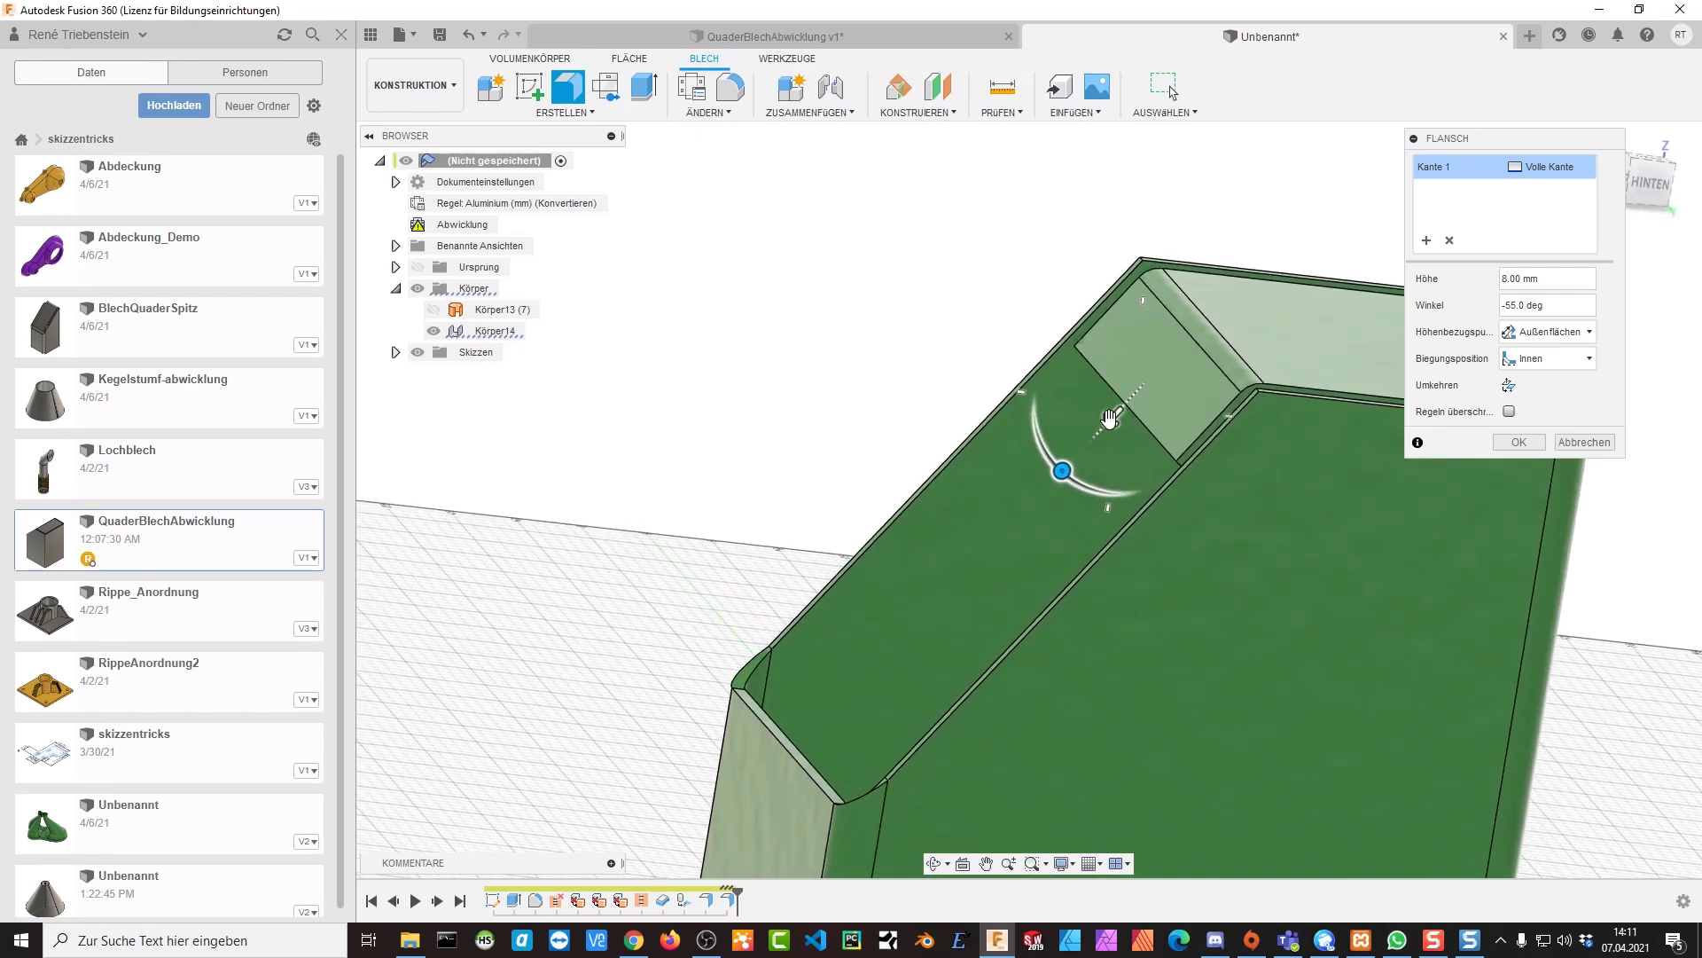
left_click_drag(1025, 481, 778, 756)
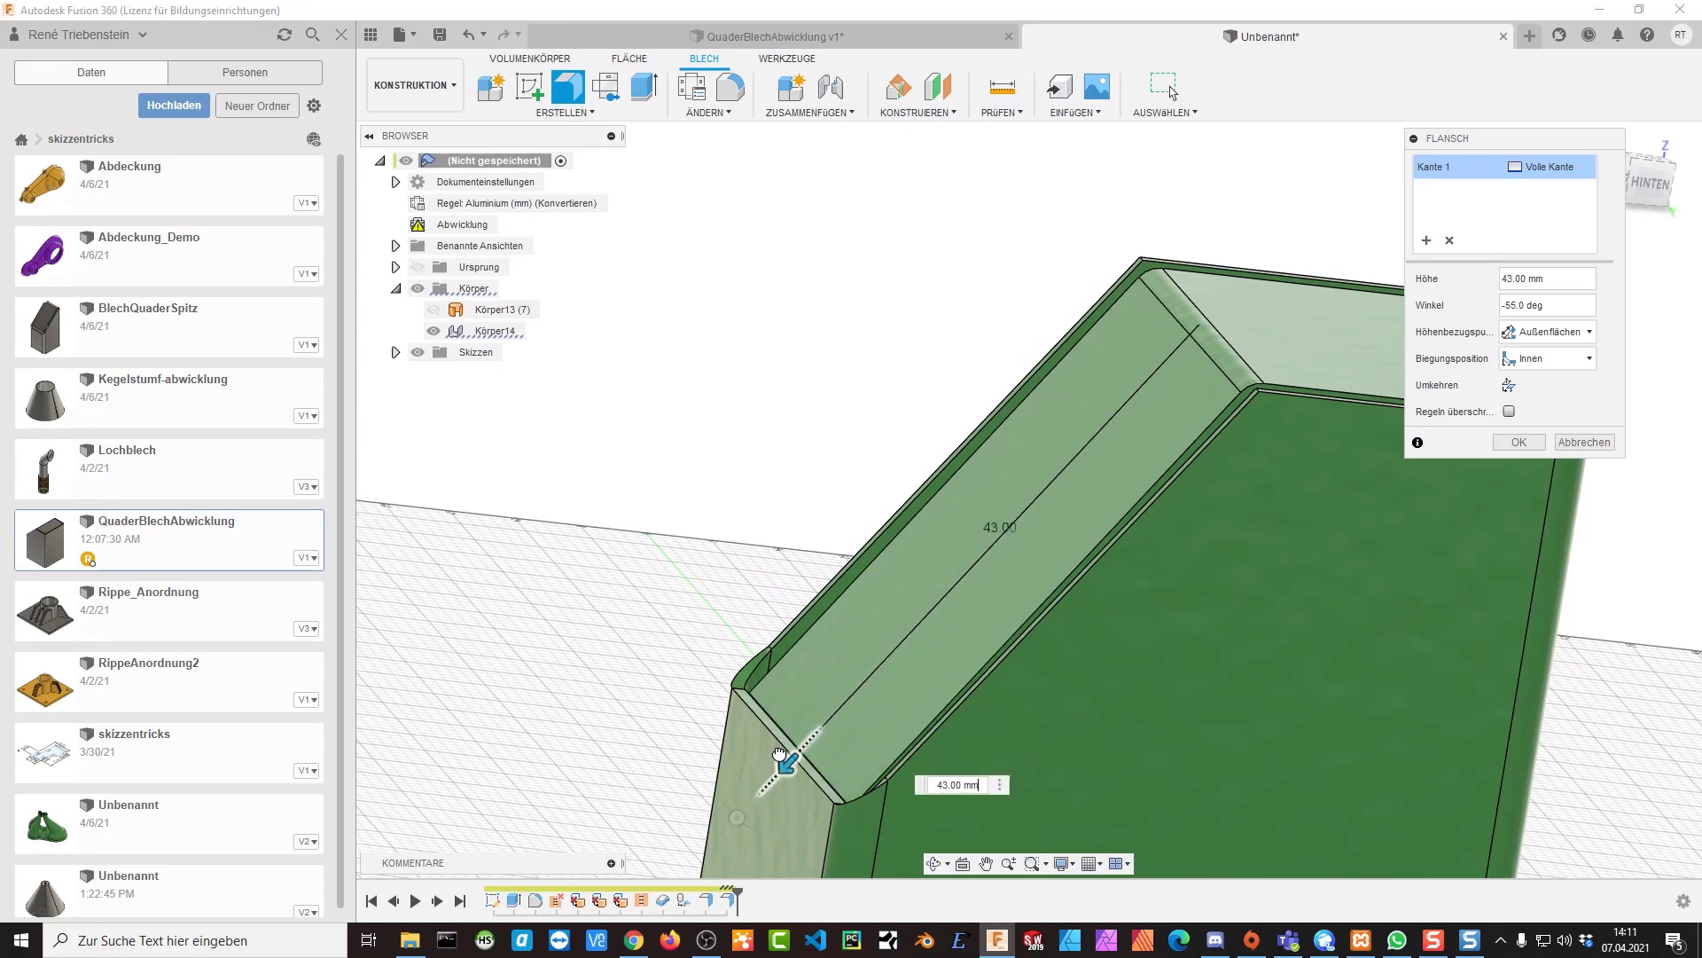
mouse_move(781, 751)
middle_mouse_down("shift")
mouse_move(1309, 591)
mouse_move(1478, 467)
mouse_move(1565, 440)
mouse_move(1089, 577)
mouse_move(1151, 593)
mouse_move(1142, 556)
mouse_move(1080, 581)
mouse_move(1115, 404)
mouse_move(1072, 461)
mouse_move(1033, 461)
mouse_move(1020, 359)
mouse_move(863, 285)
mouse_move(799, 213)
middle_mouse_up("shift")
left_click(1519, 446)
Start a fillet and select the first seam edge at the box's inner corner
scroll(1519, 446, "down", 3)
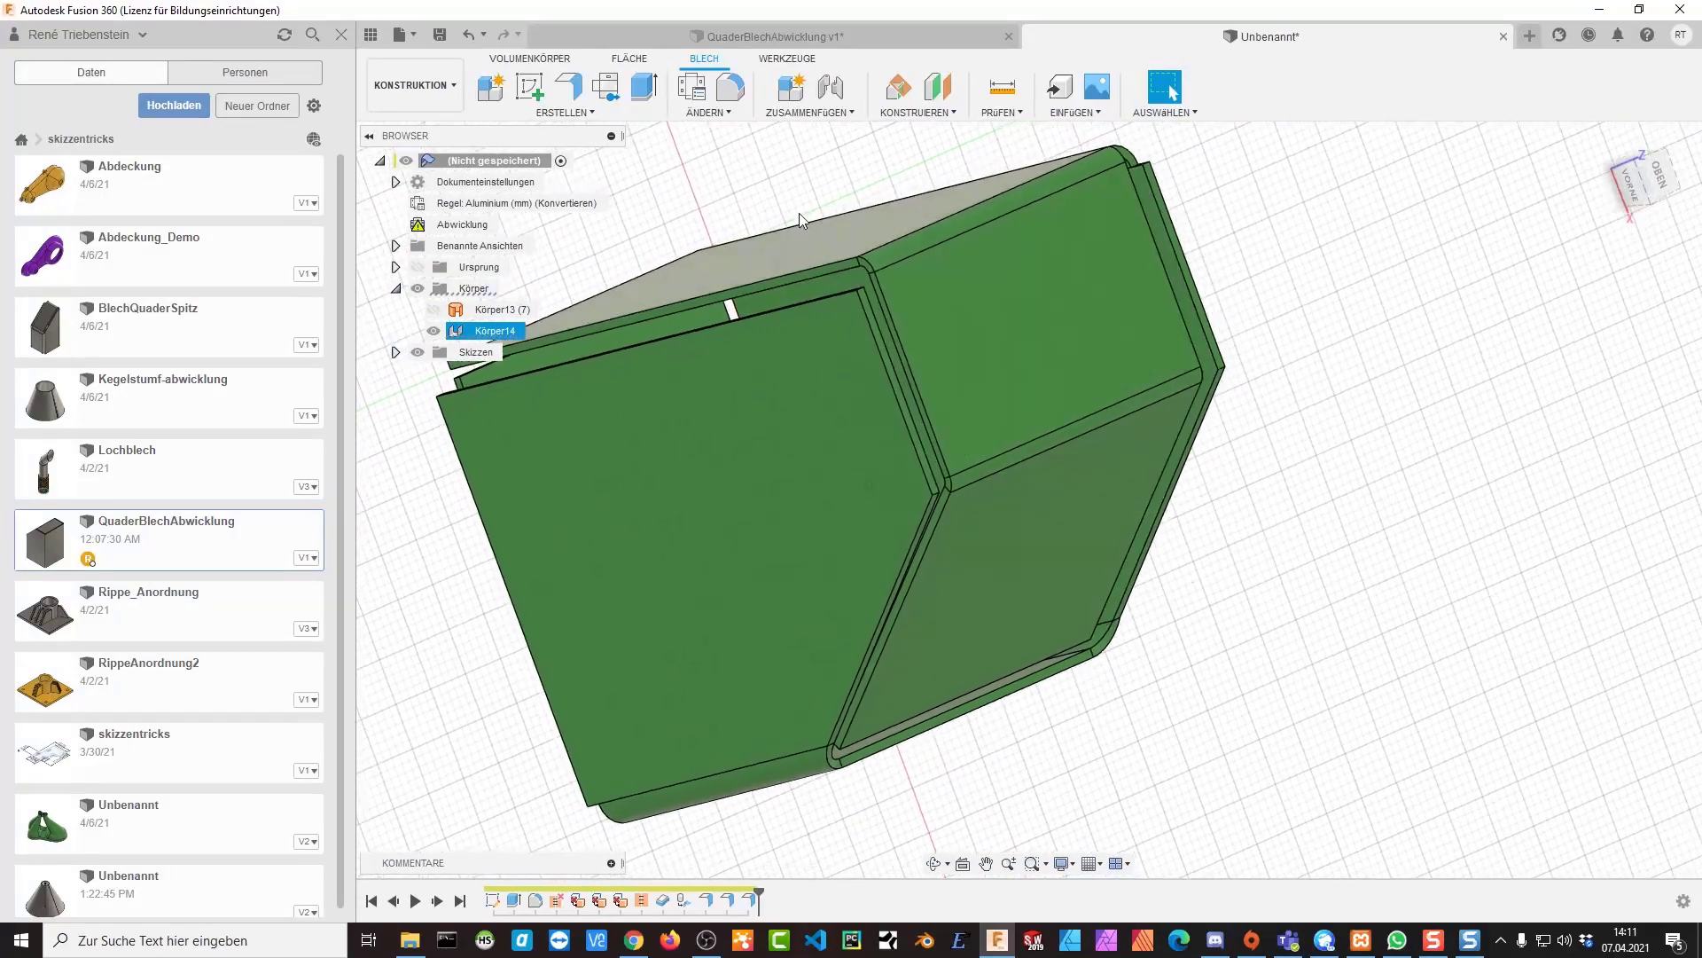
left_click(733, 96)
middle_click_drag(1049, 346, 942, 441, "shift")
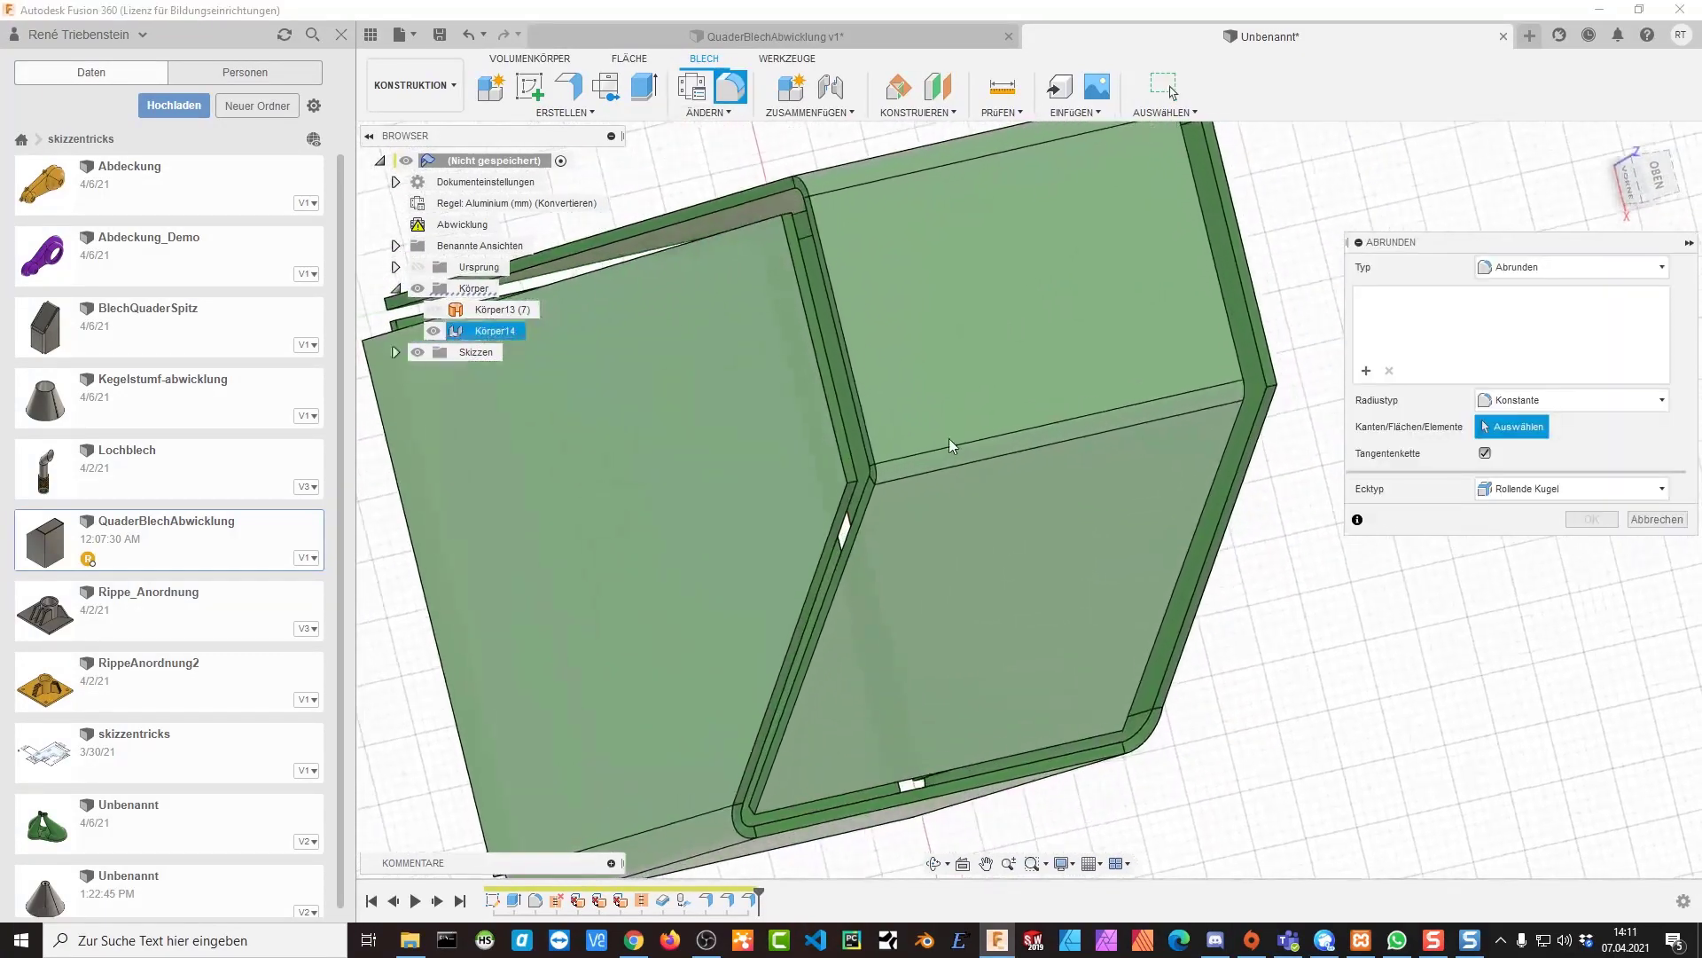
scroll(893, 704, "up", 3)
scroll(807, 610, "up", 3)
mouse_move(807, 610)
middle_mouse_down("shift")
mouse_move(810, 382)
mouse_move(806, 417)
middle_mouse_up("shift")
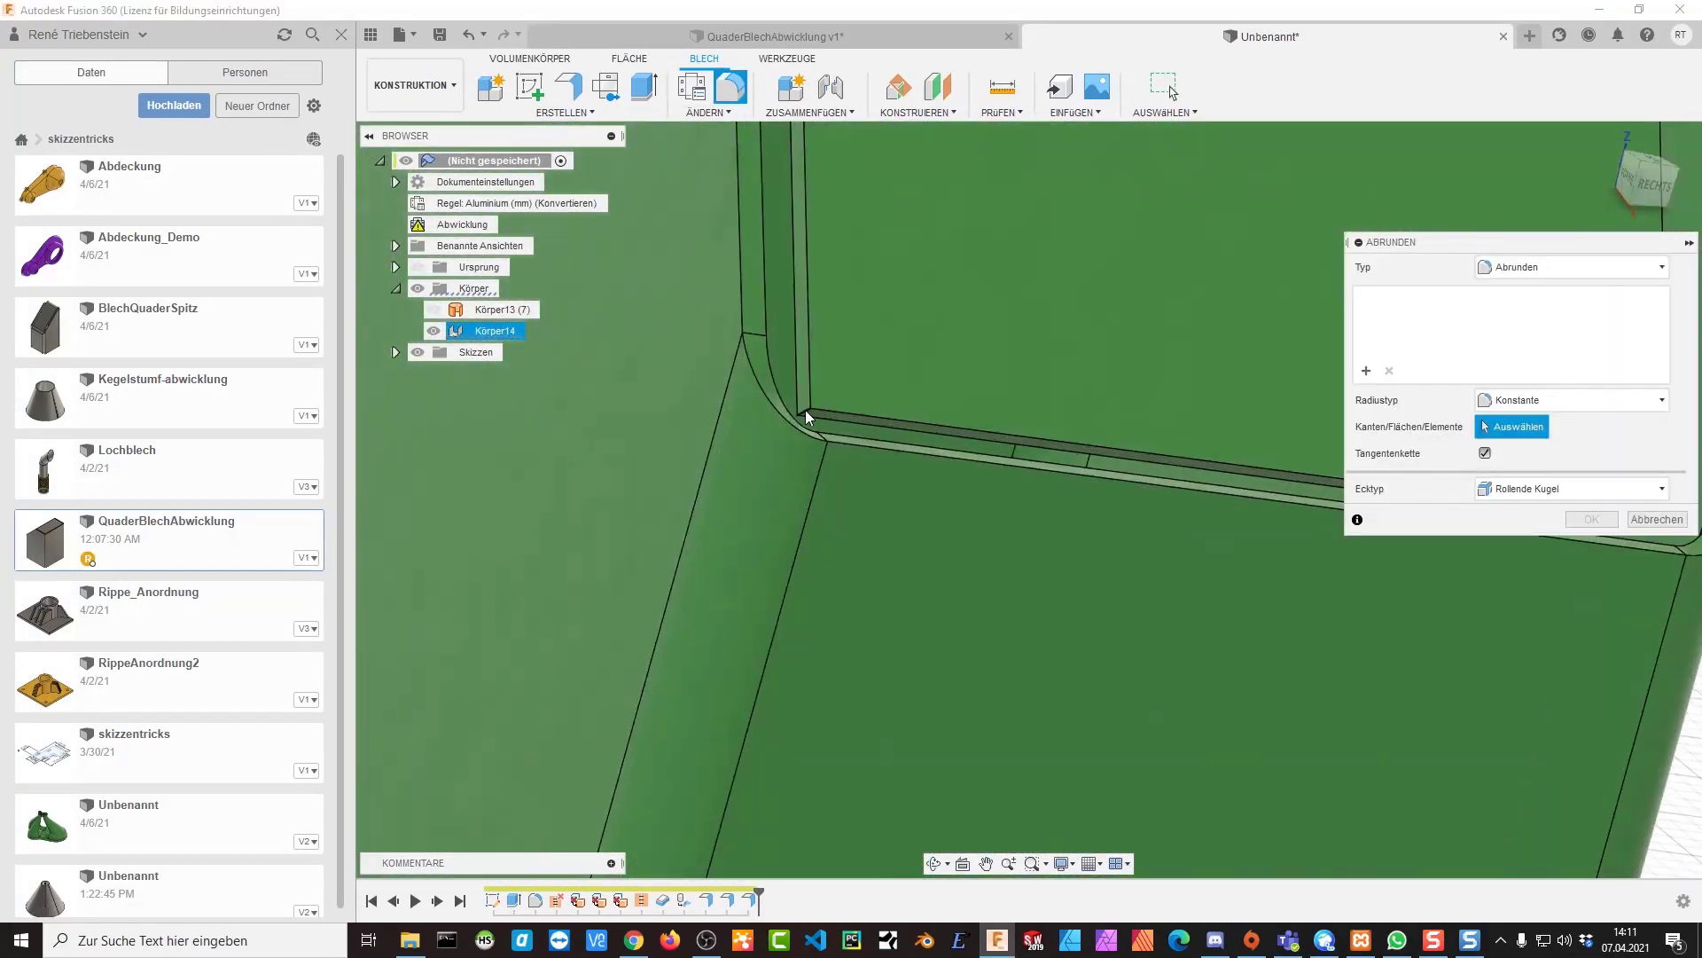
left_click(806, 417)
Add the remaining seam edges and apply a 1 mm fillet to all four
middle_click_drag(1044, 494, 1425, 710, "shift")
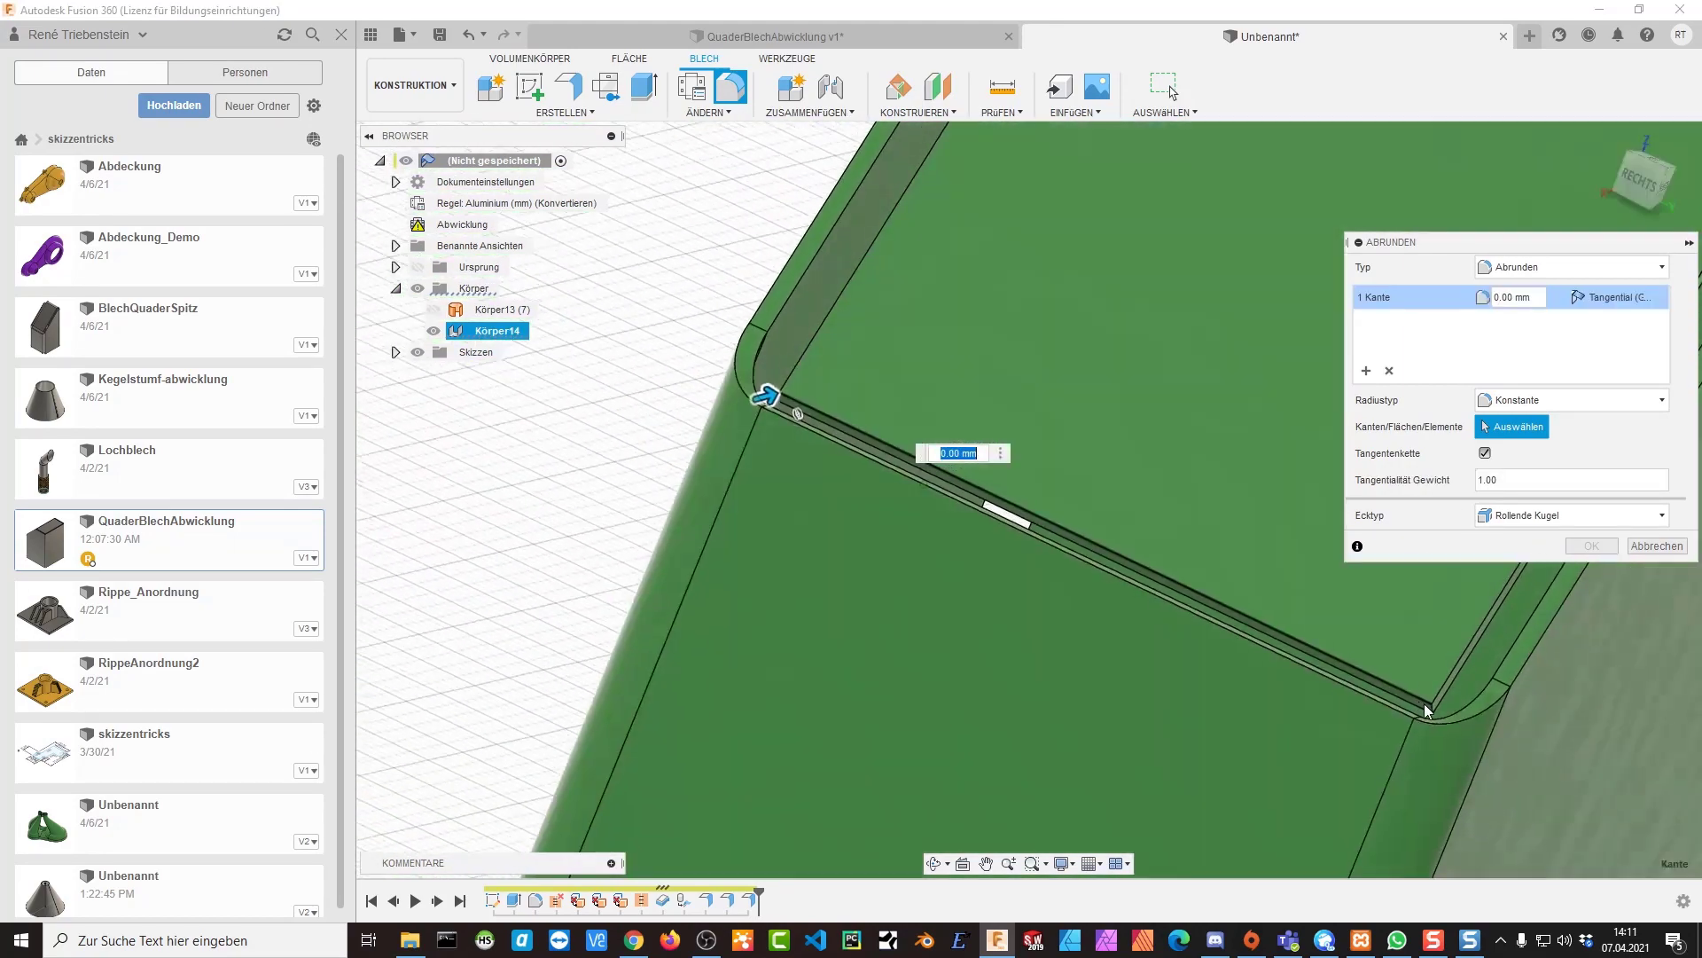
scroll(1434, 720, "down", 3)
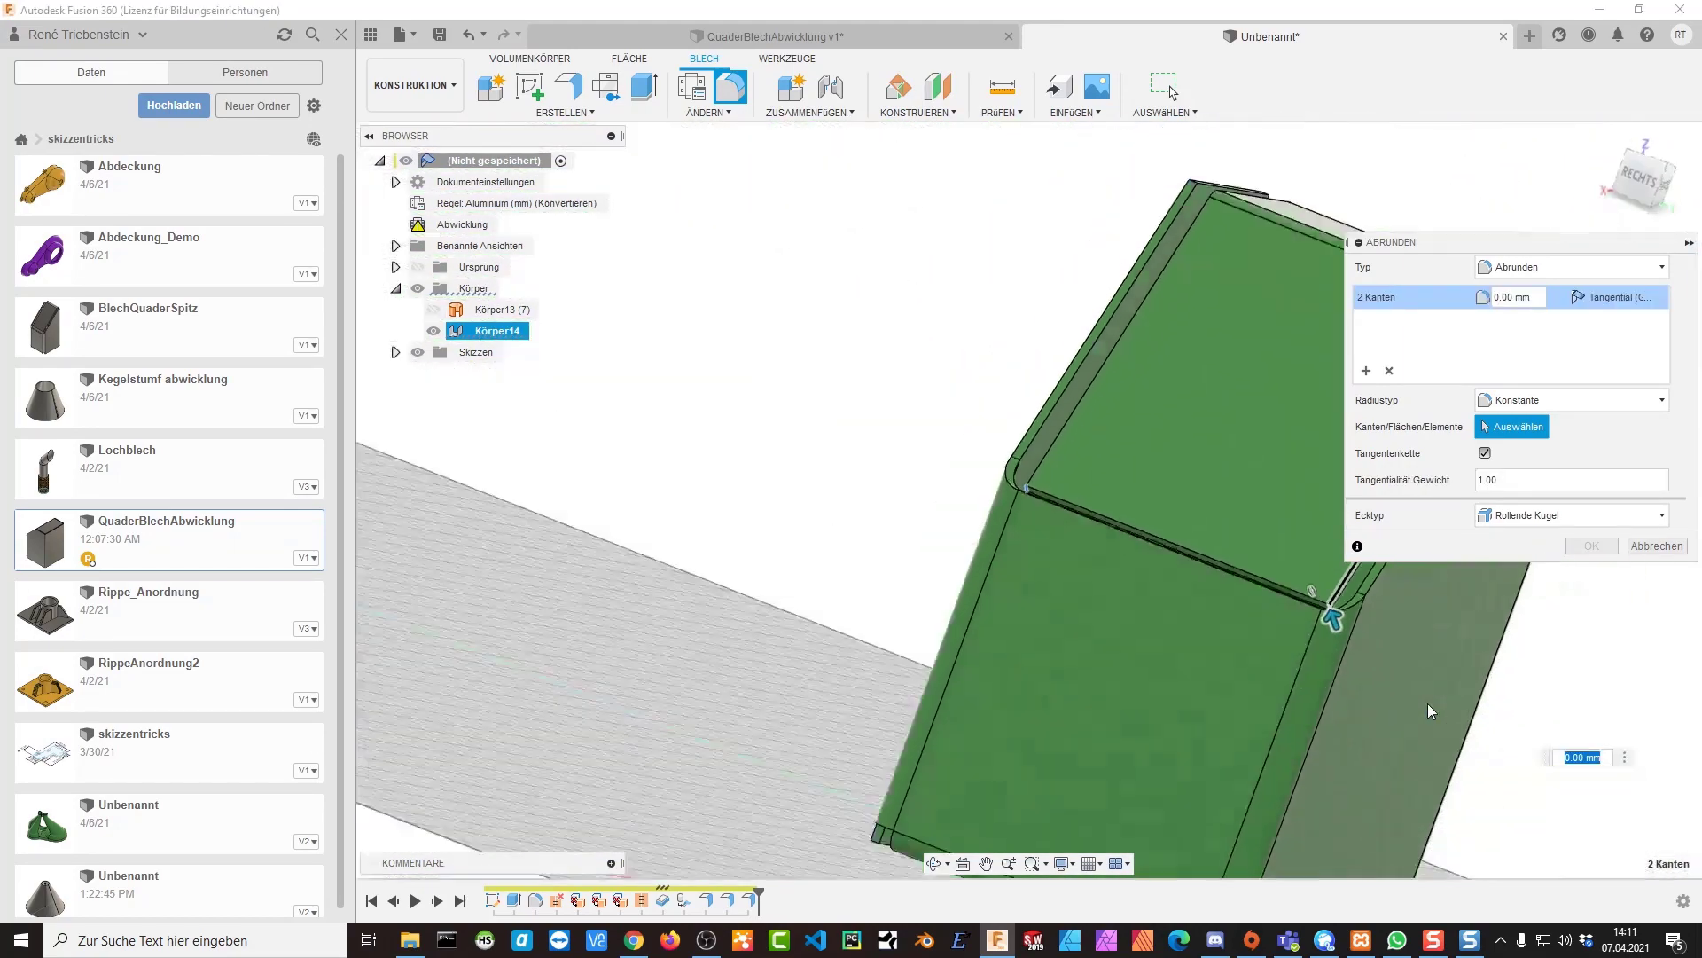
scroll(1418, 709, "down", 2)
mouse_move(1418, 710)
middle_mouse_down("shift")
mouse_move(1356, 620)
mouse_move(1318, 632)
middle_mouse_up("shift")
scroll(1319, 632, "up", 5)
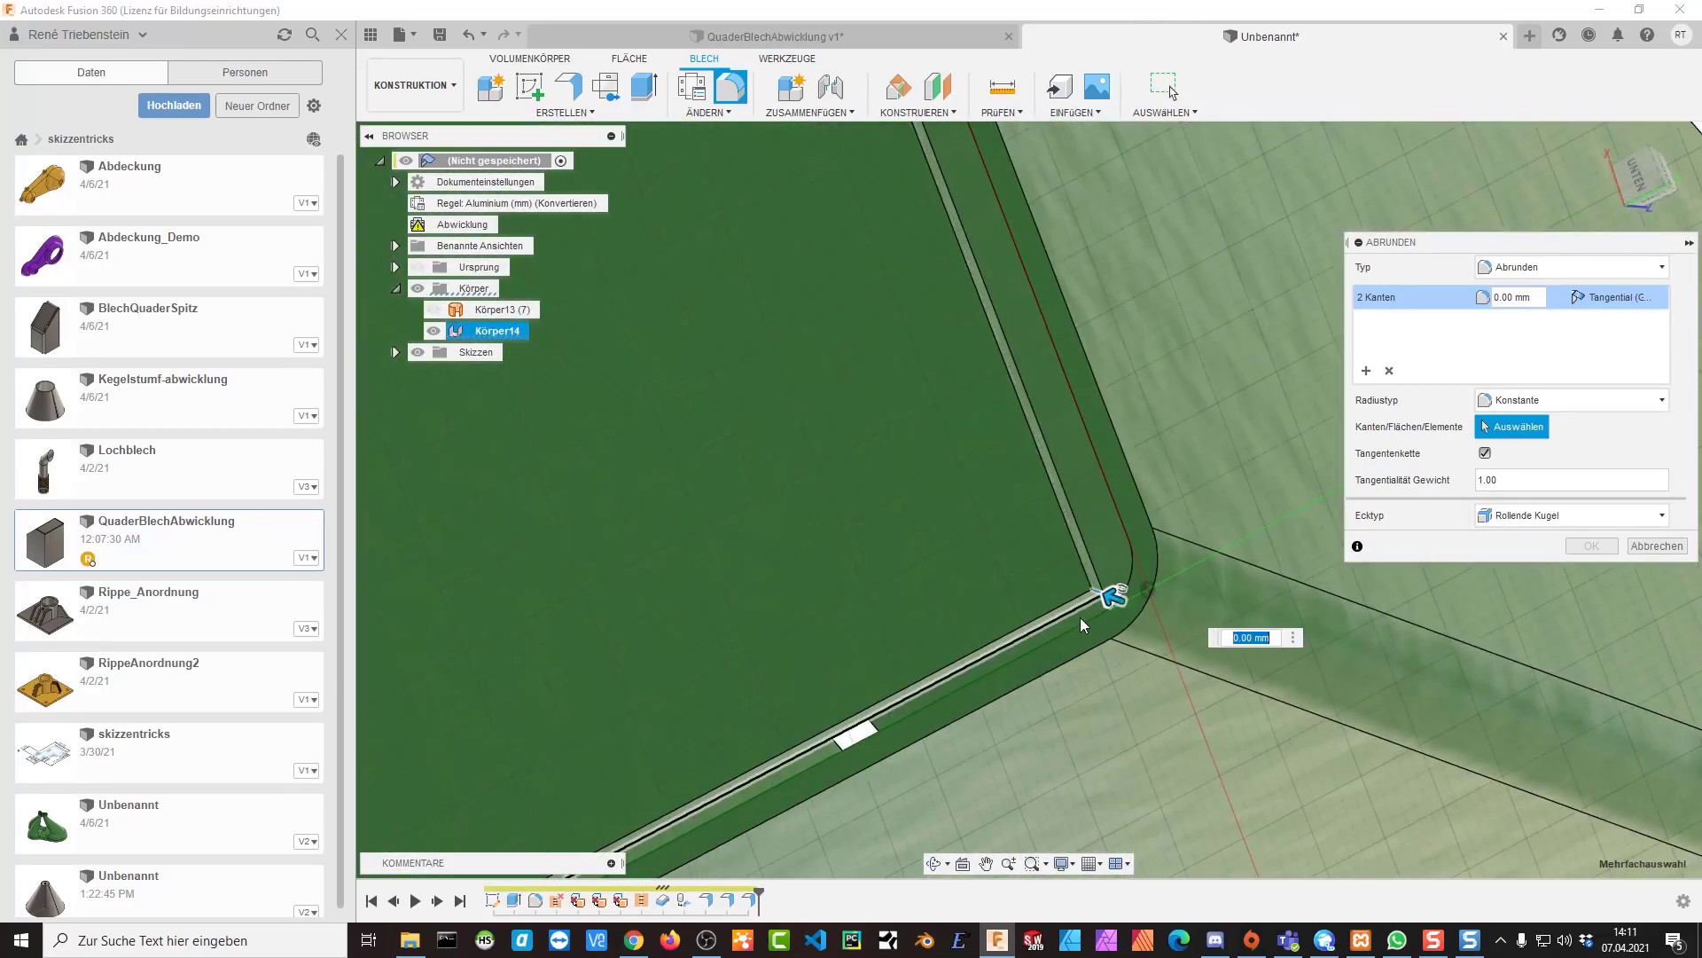
left_click(1082, 625)
scroll(1125, 589, "down", 3)
middle_click_drag(1125, 589, 1178, 570, "shift")
scroll(912, 780, "up", 3)
scroll(902, 745, "up", 2)
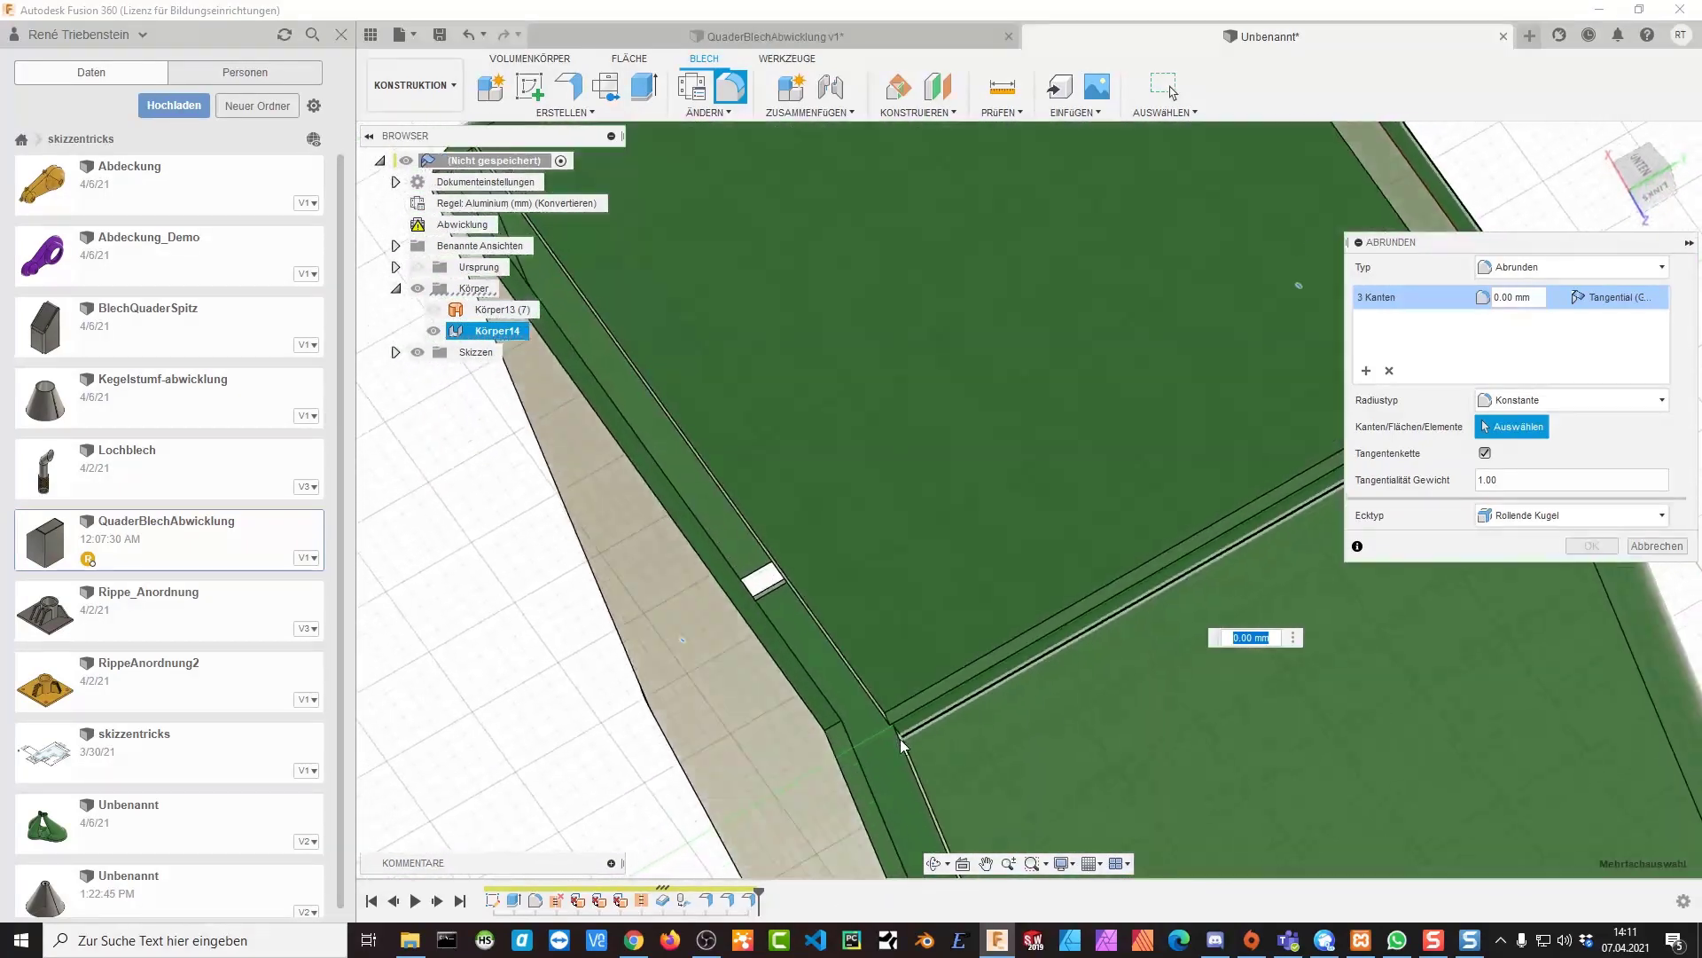
mouse_move(902, 745)
middle_mouse_down("shift")
mouse_move(982, 696)
mouse_move(1000, 711)
middle_mouse_up("shift")
scroll(1043, 736, "up", 1)
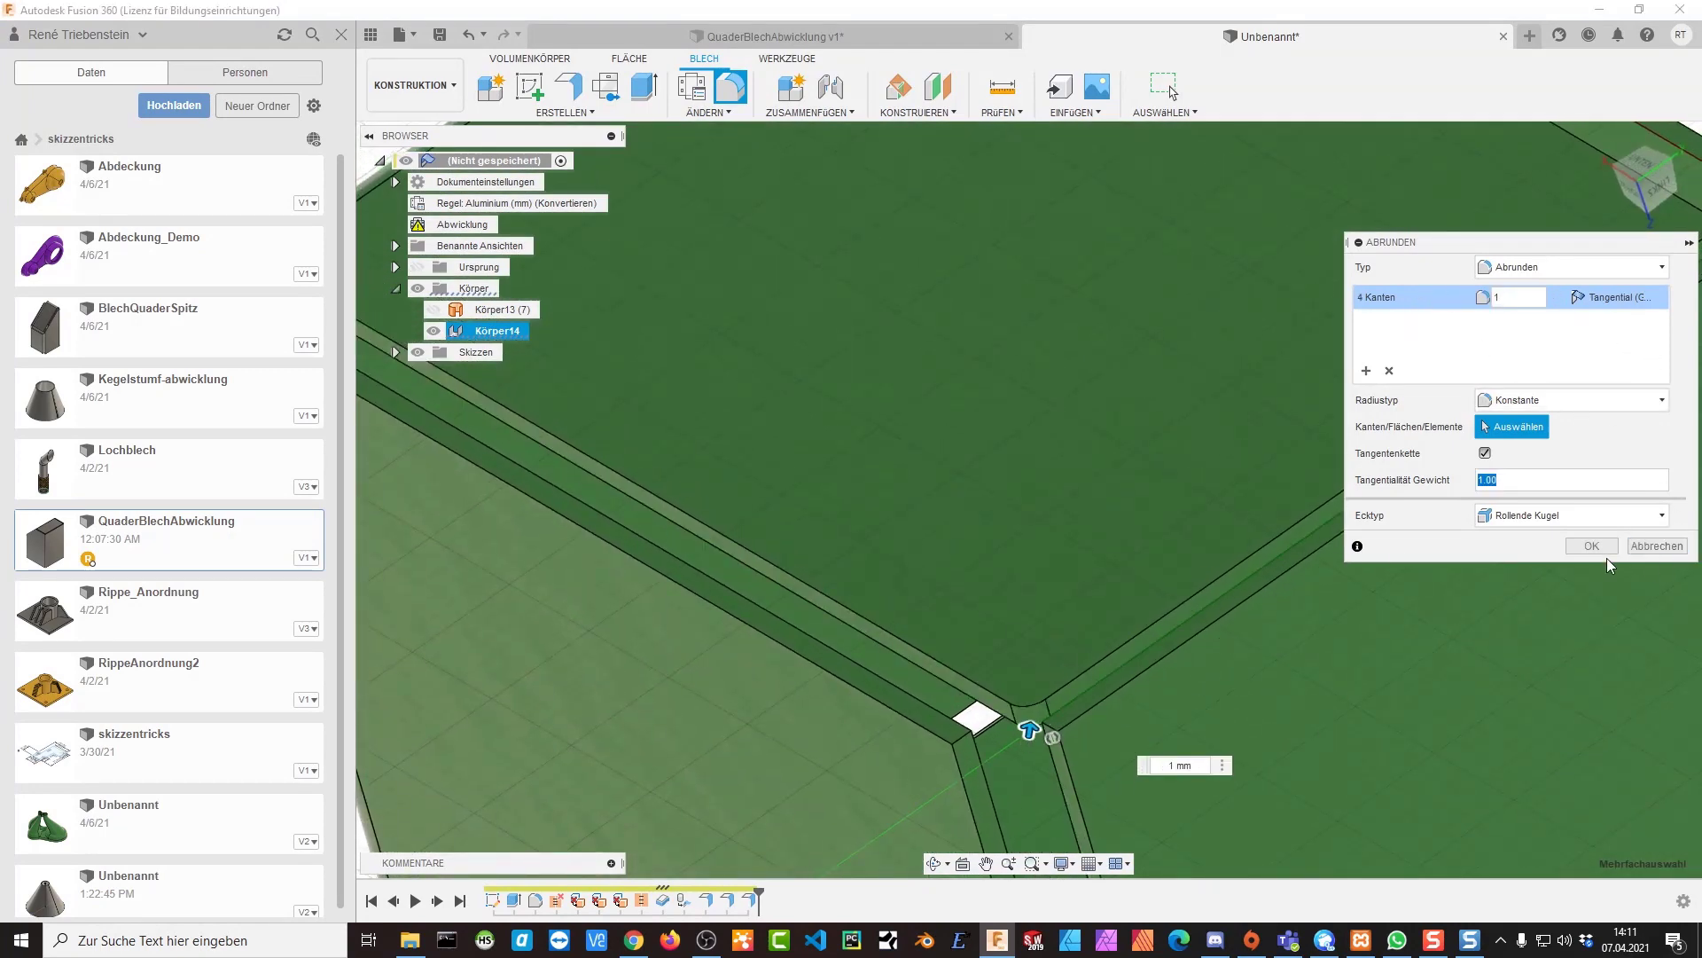
left_click(1593, 544)
scroll(1160, 486, "down", 3)
View the whole filleted box and clear the selection
scroll(1163, 477, "down", 3)
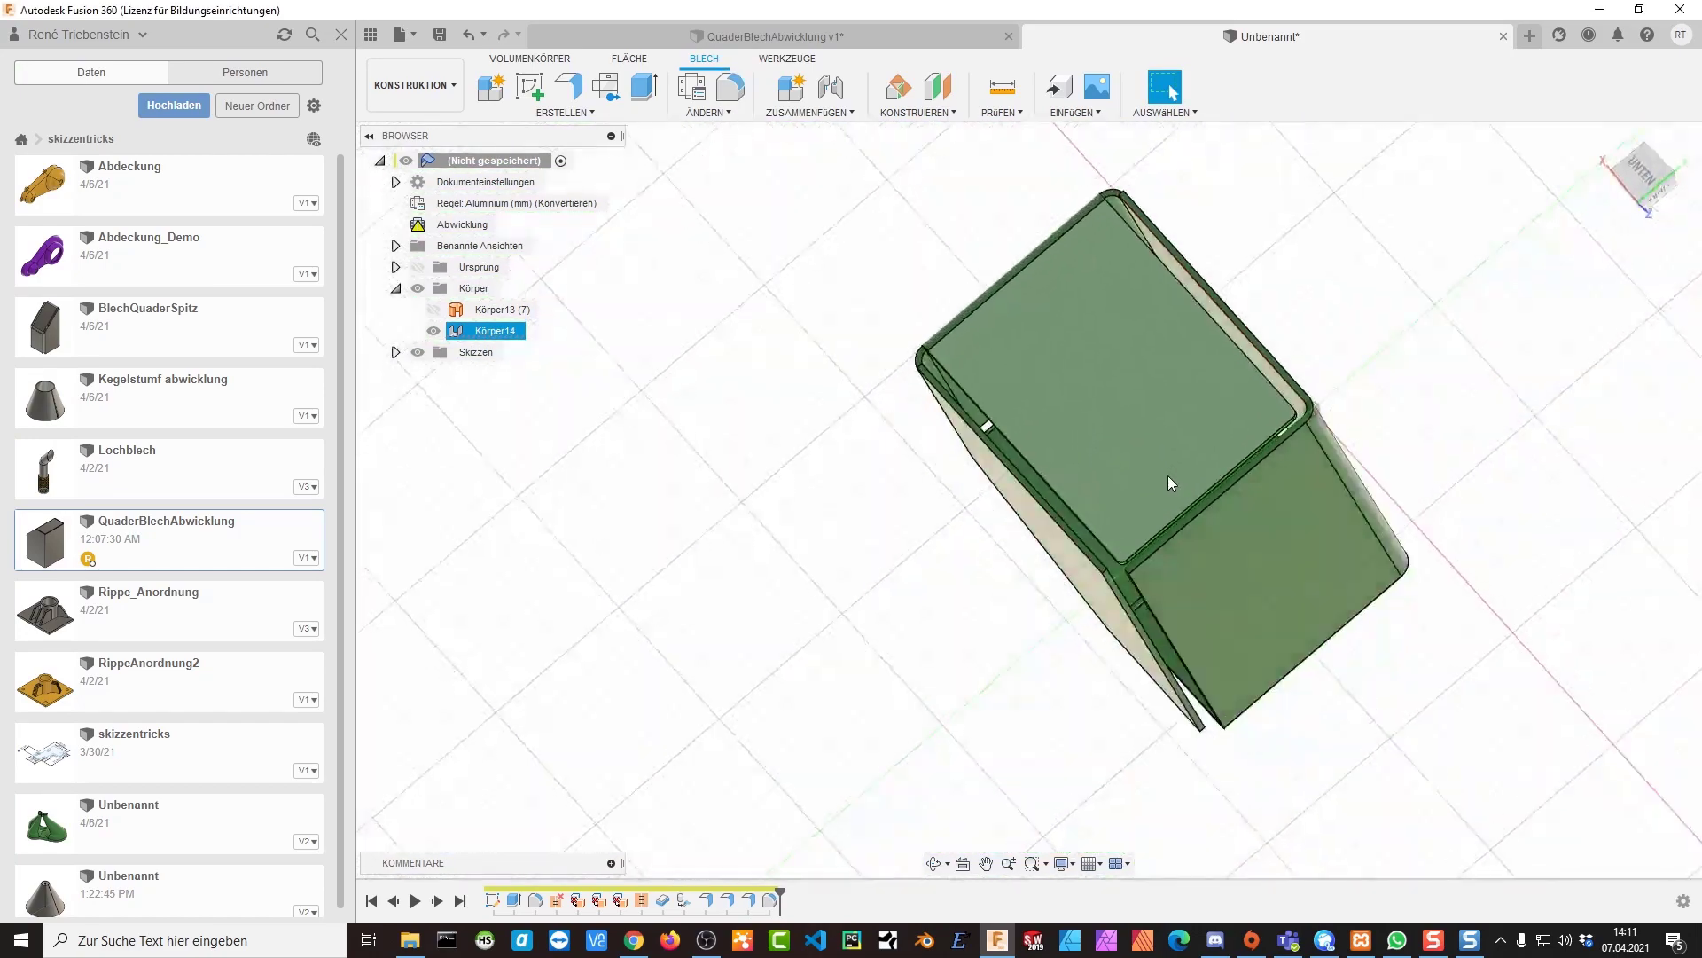
mouse_move(1168, 475)
middle_mouse_down("shift")
mouse_move(1222, 434)
mouse_move(1312, 232)
mouse_move(1207, 283)
middle_mouse_up("shift")
scroll(1226, 434, "down", 3)
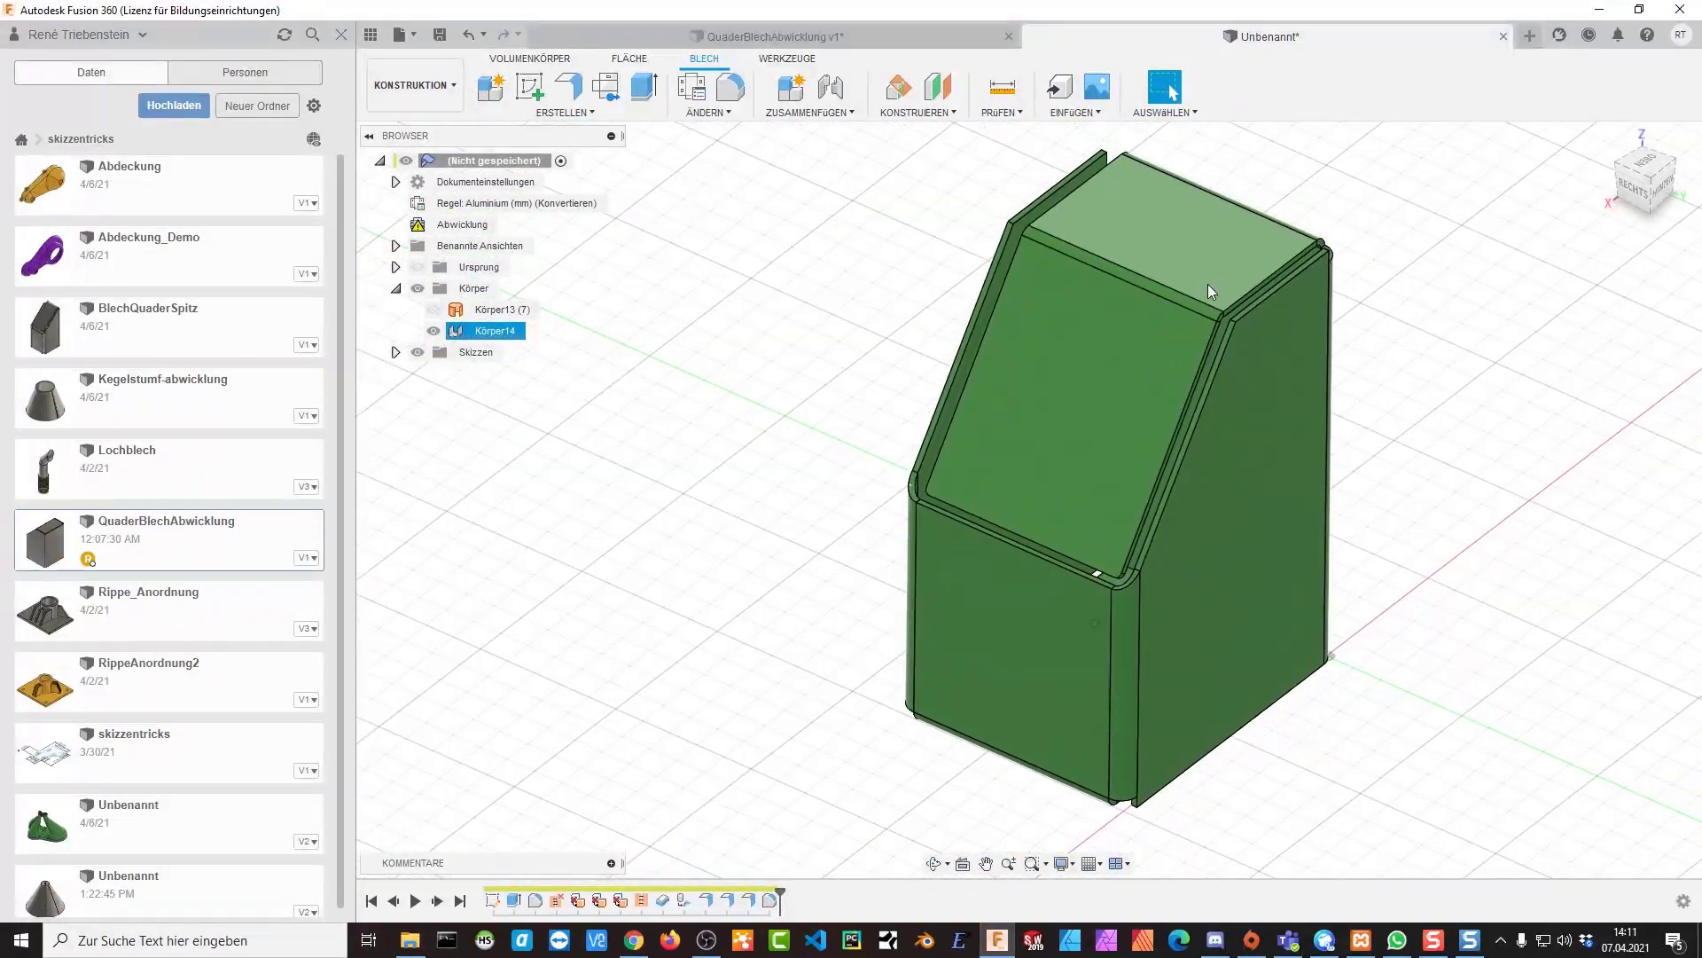
scroll(1156, 289, "up", 2)
key("Escape")
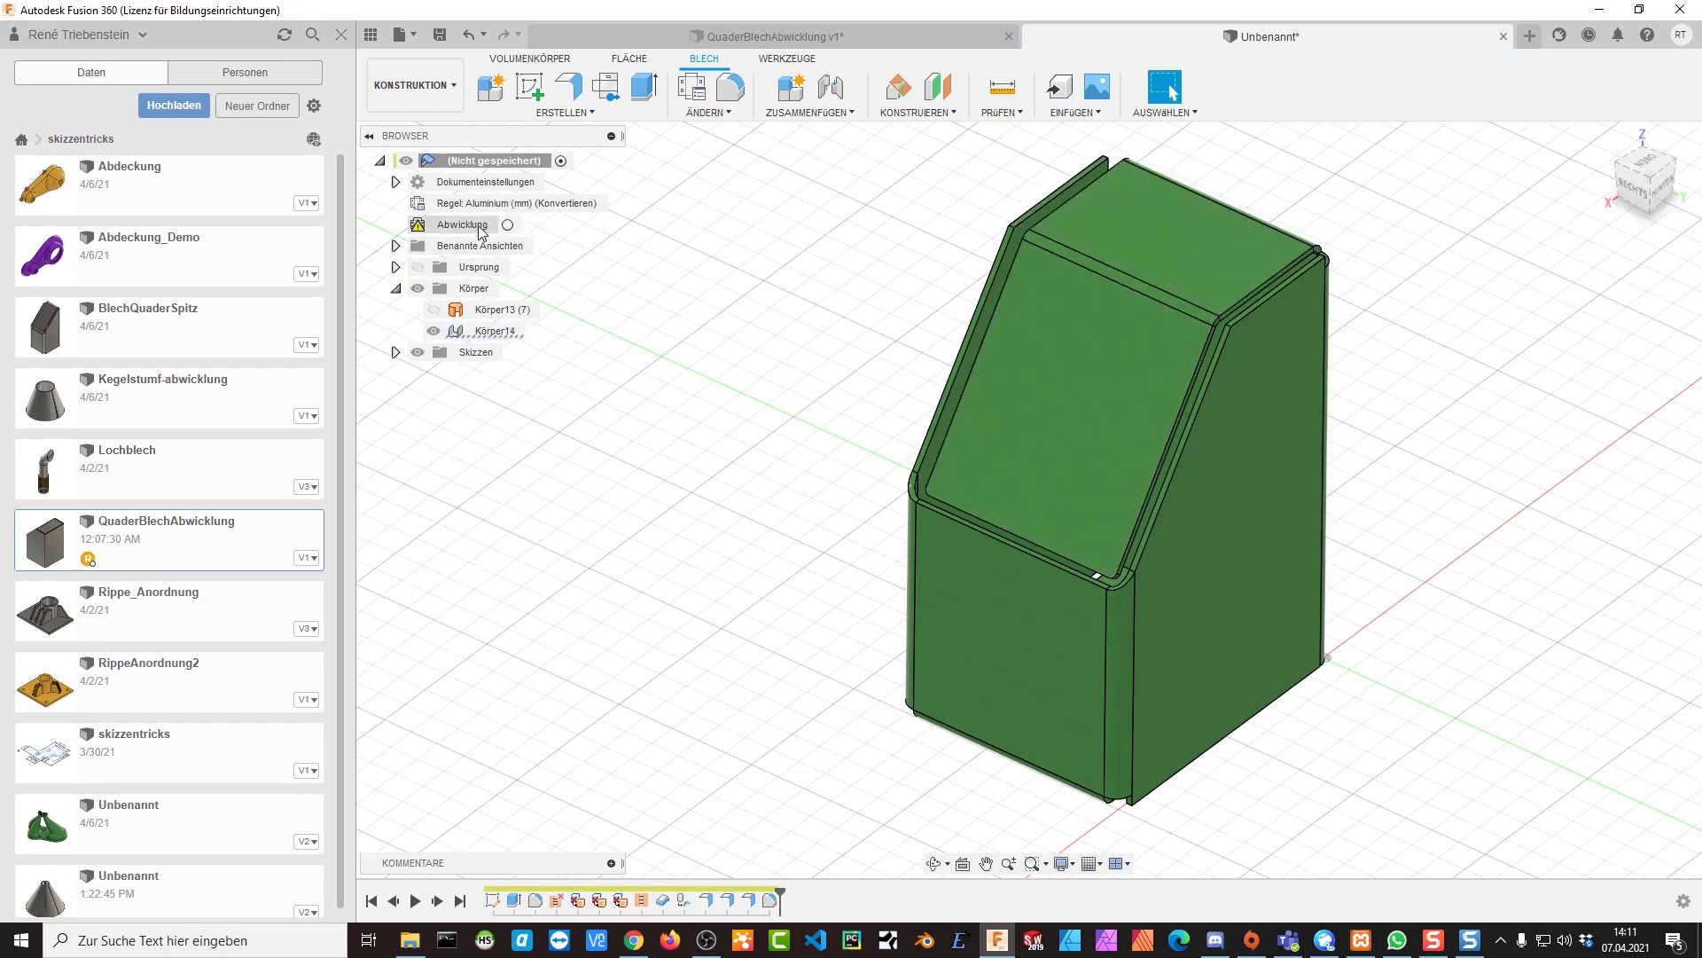
Reopen the Abwicklung to inspect the updated flat pattern, then refold the body
left_click(509, 226)
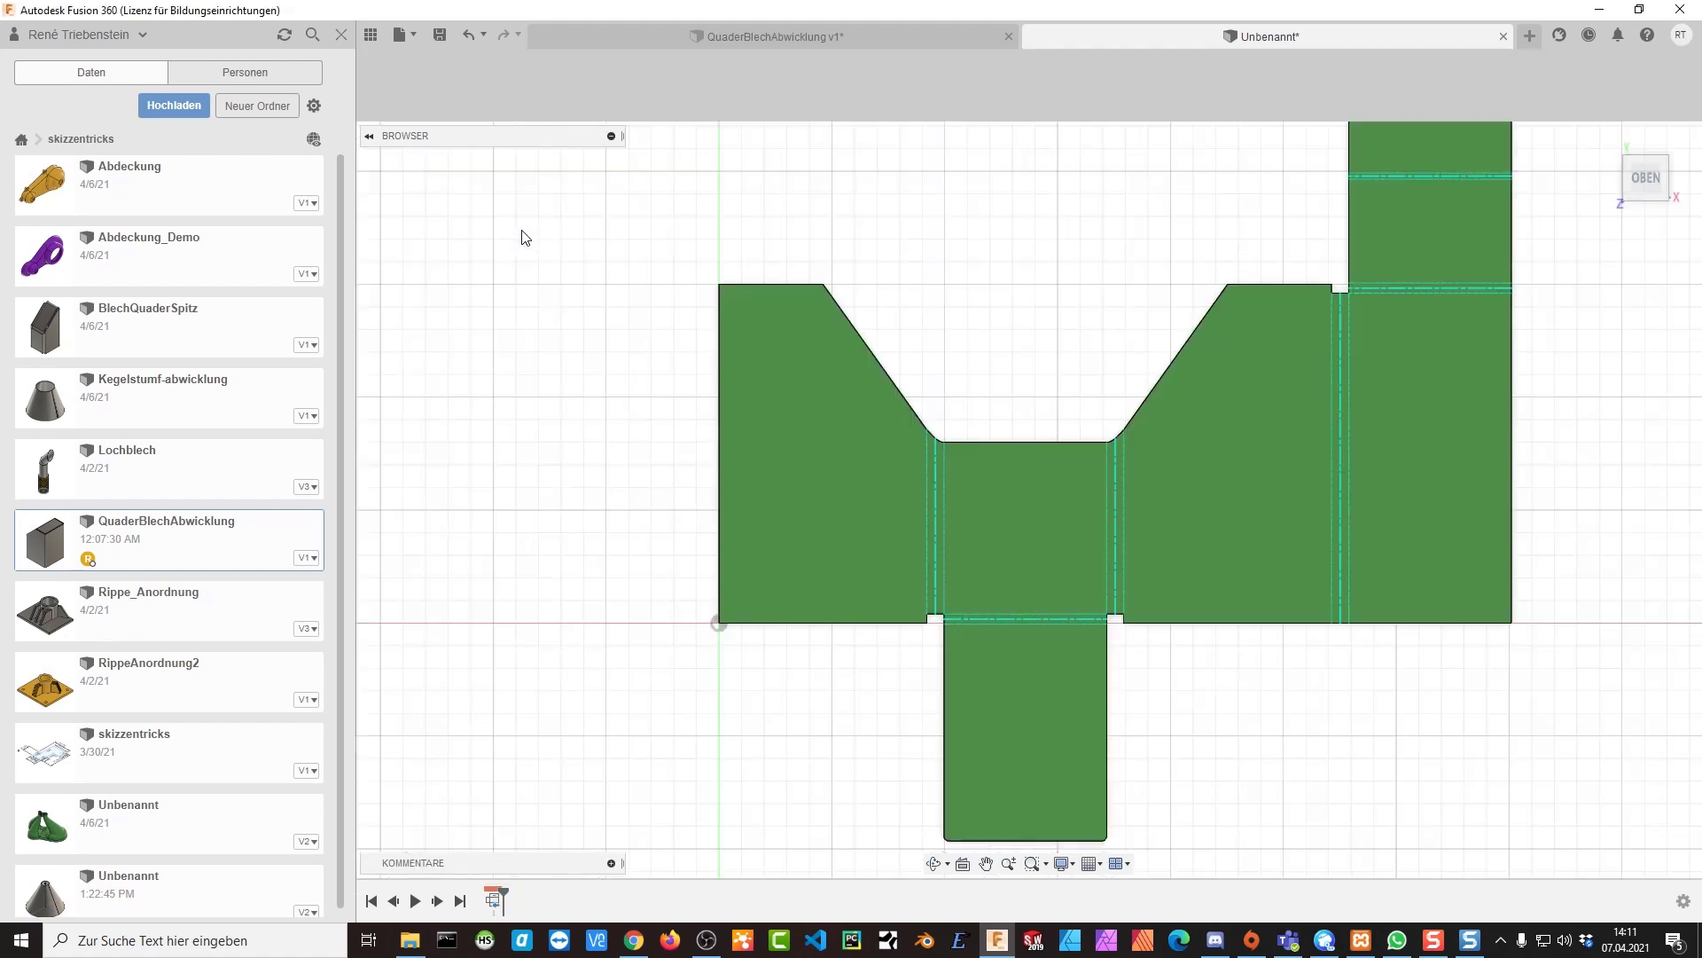
mouse_move(1244, 294)
middle_mouse_down("shift")
mouse_move(1296, 282)
mouse_move(1257, 398)
mouse_move(1348, 275)
middle_mouse_up("shift")
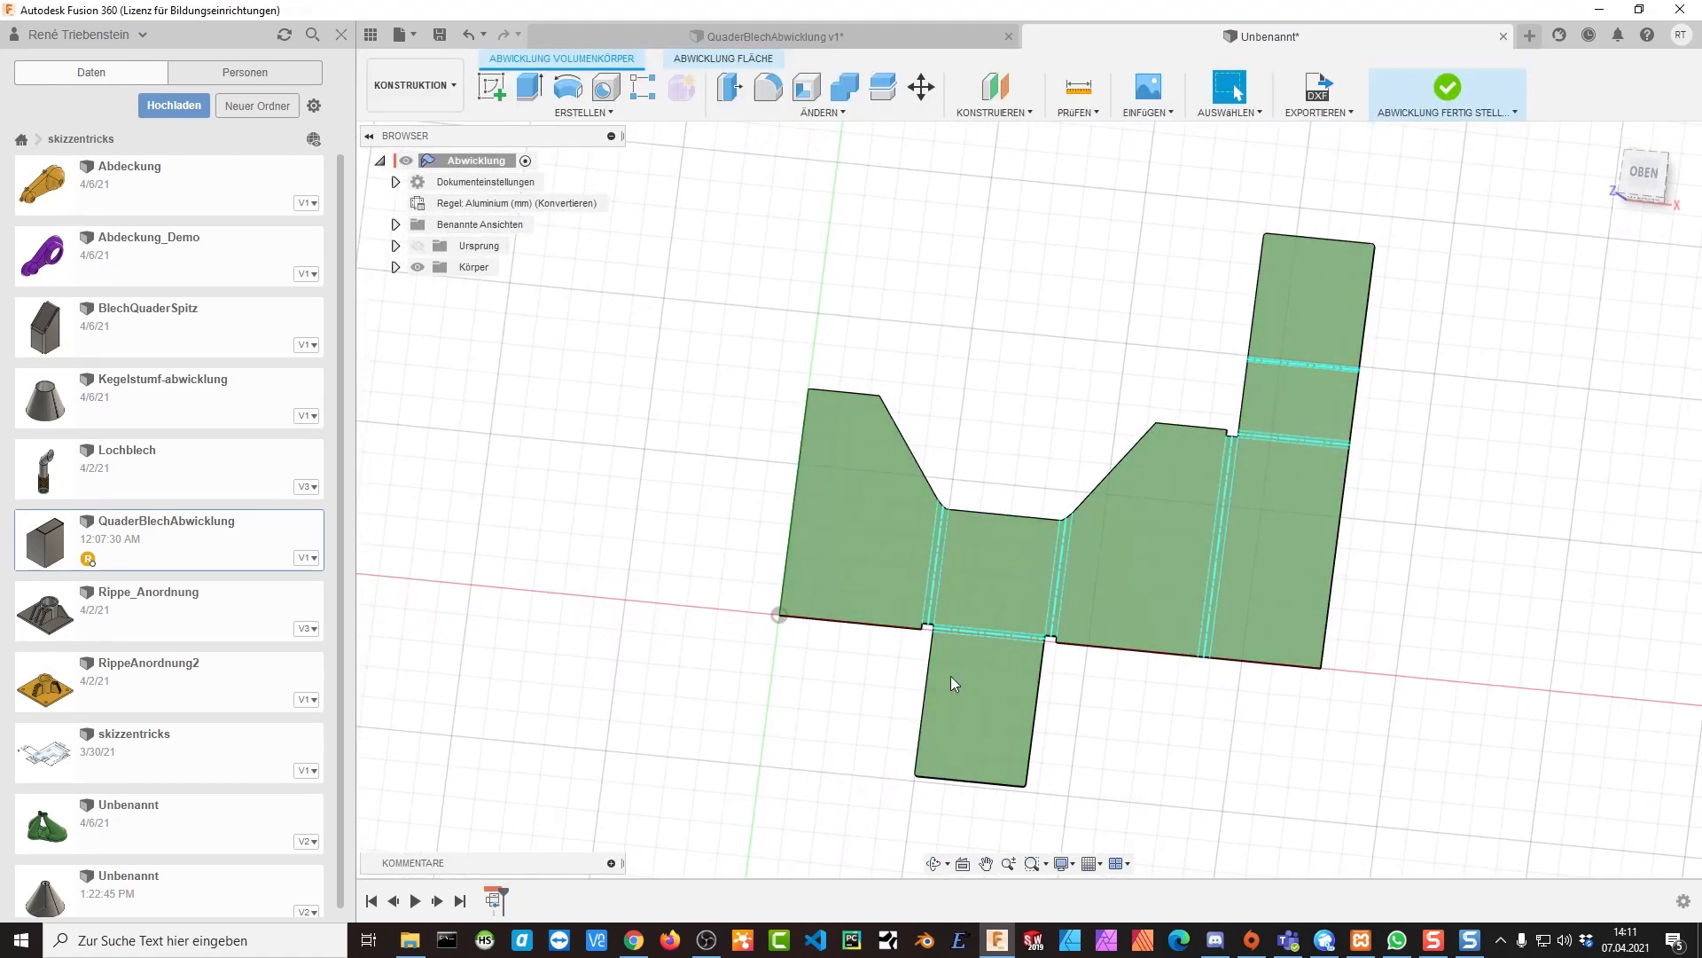
mouse_move(1322, 353)
middle_mouse_down("shift")
mouse_move(1438, 513)
mouse_move(1438, 479)
middle_mouse_up("shift")
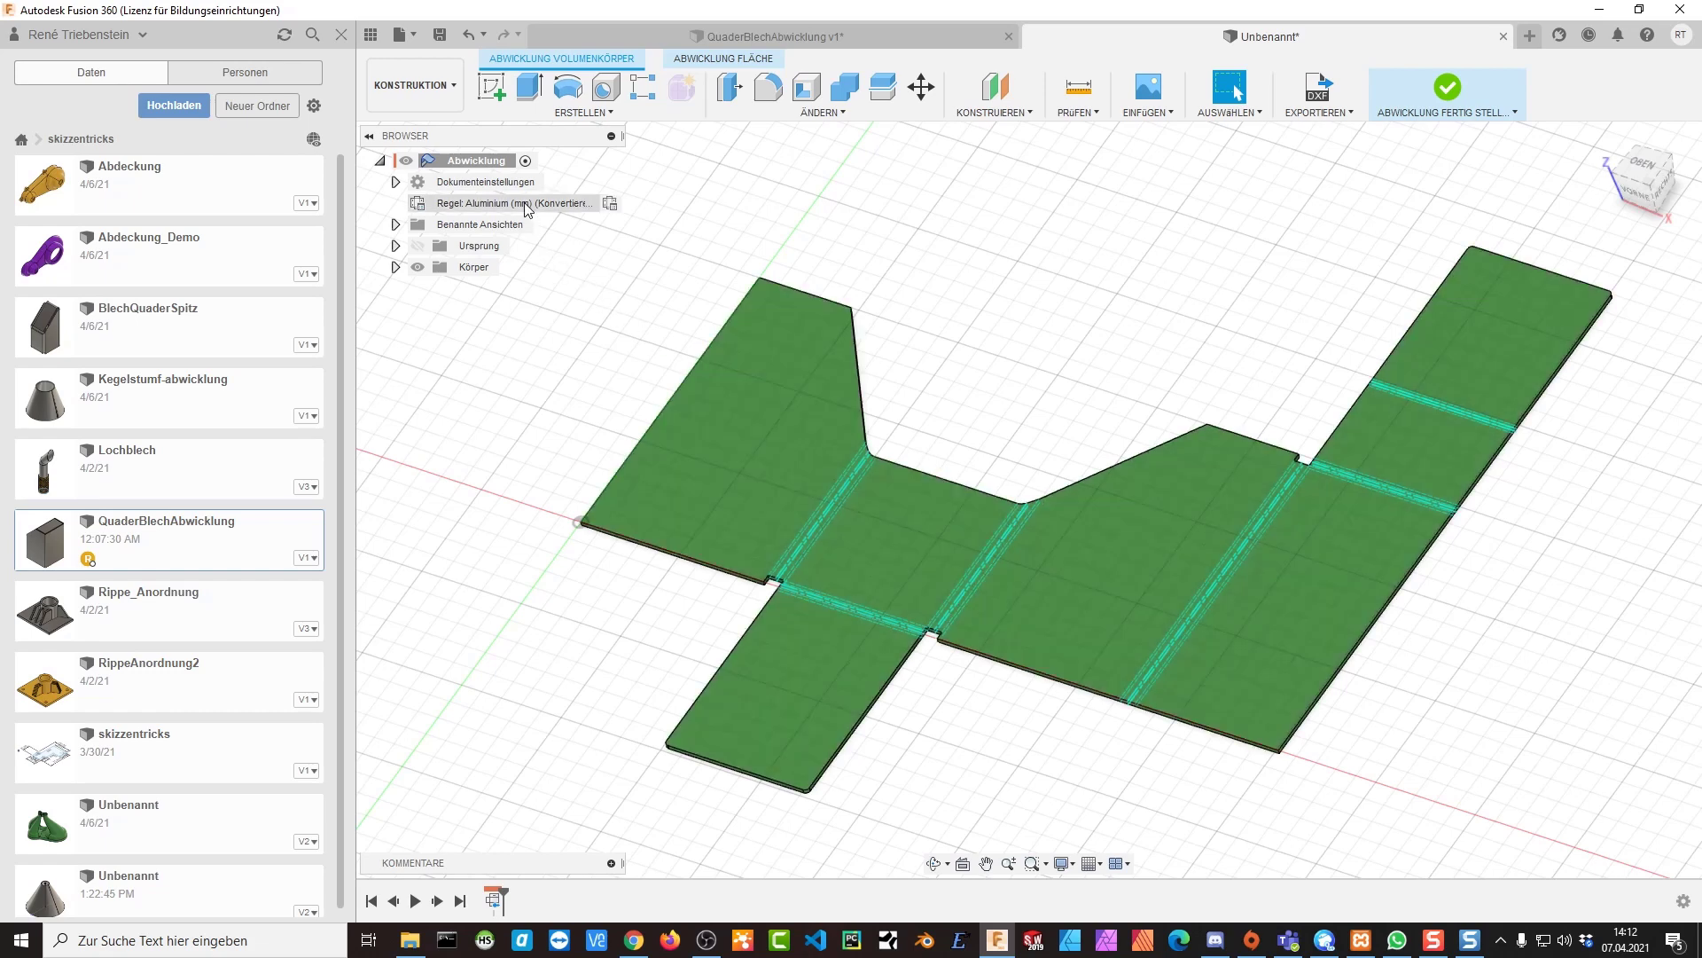
left_click(1450, 87)
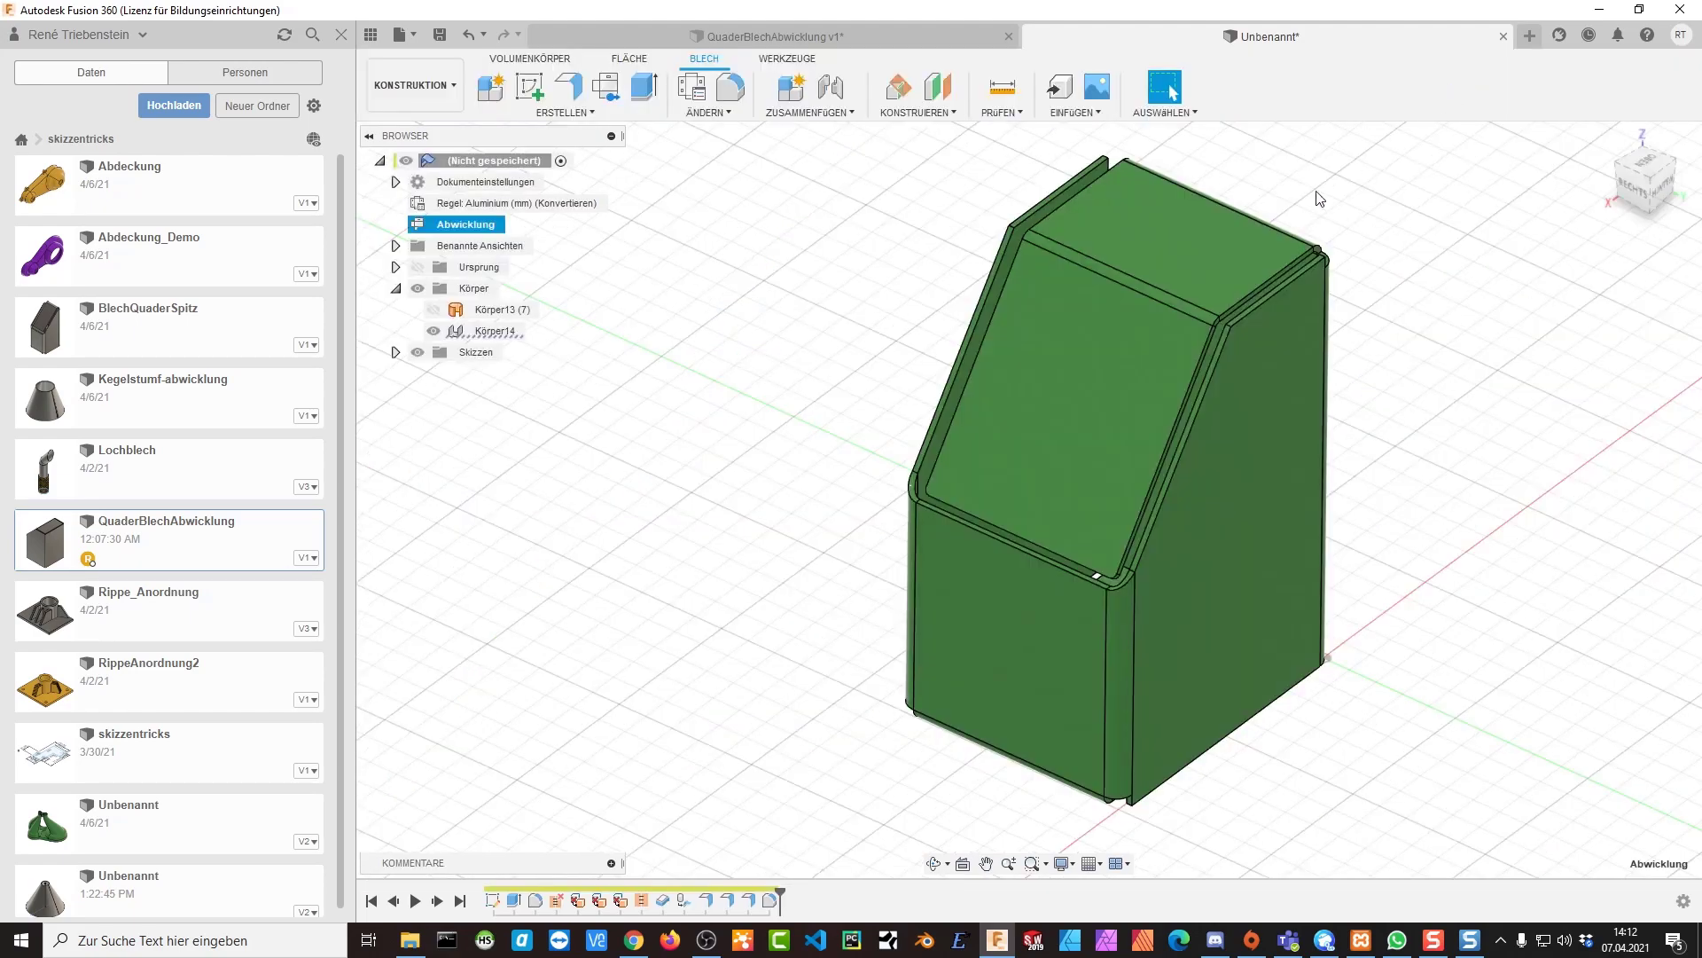
middle_click_drag(954, 433, 896, 428, "shift")
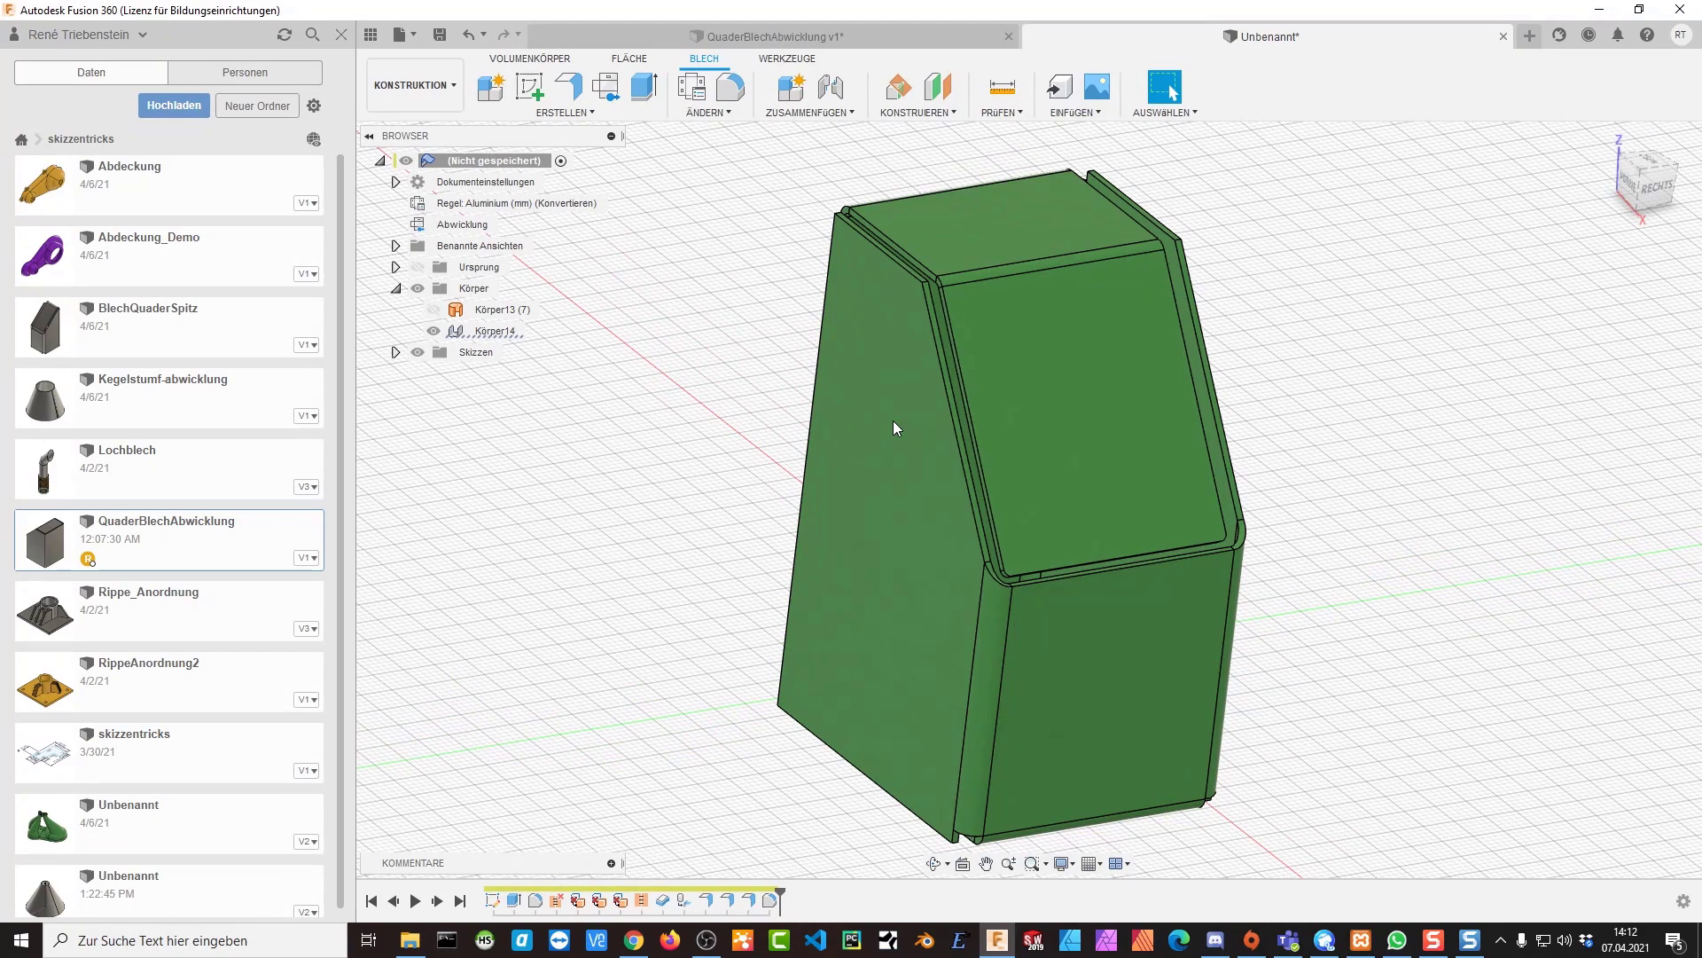
left_click(892, 420)
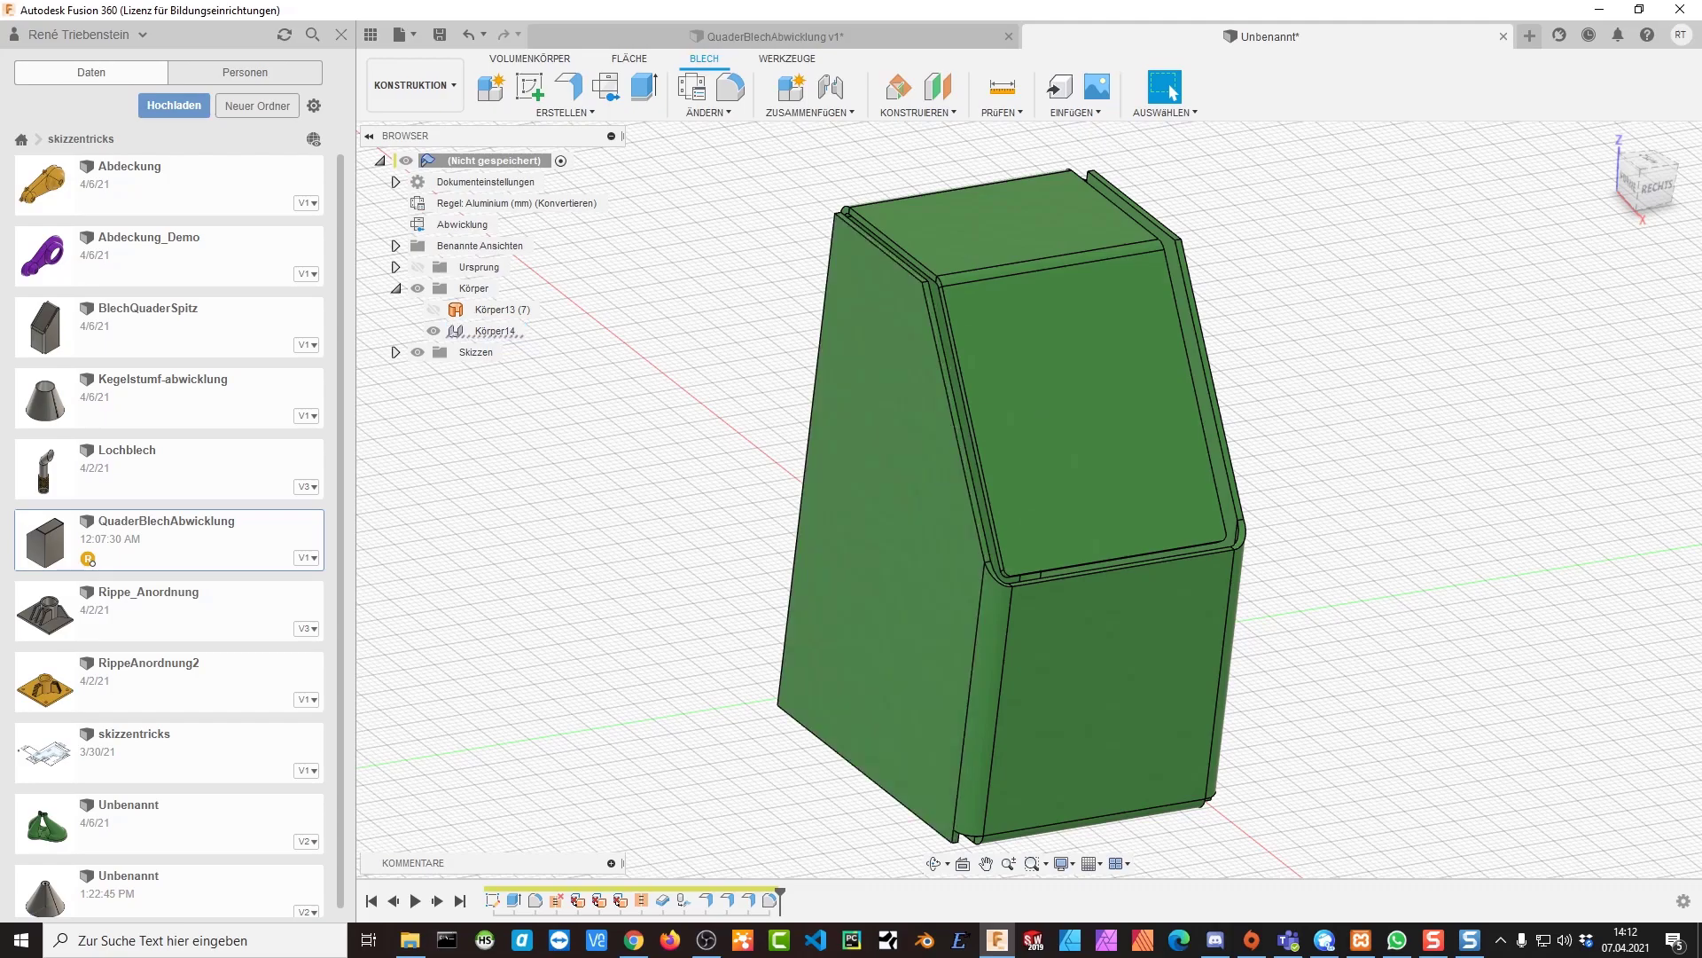